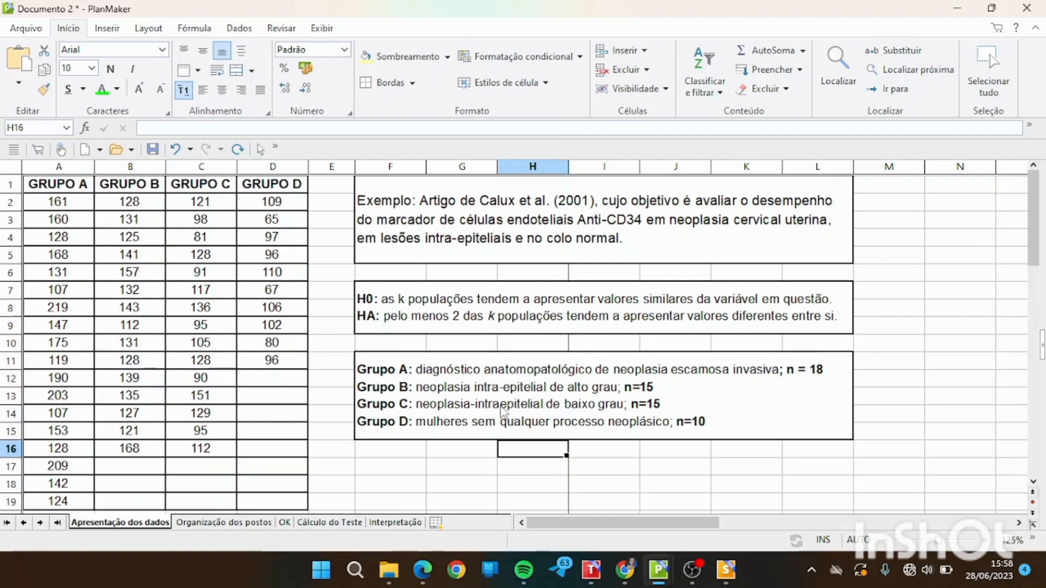
Correct the Grupo C description to read "neoplasia intra-epitelial", removing the misplaced hyphen and adding one after "intra".
double_click(479, 407)
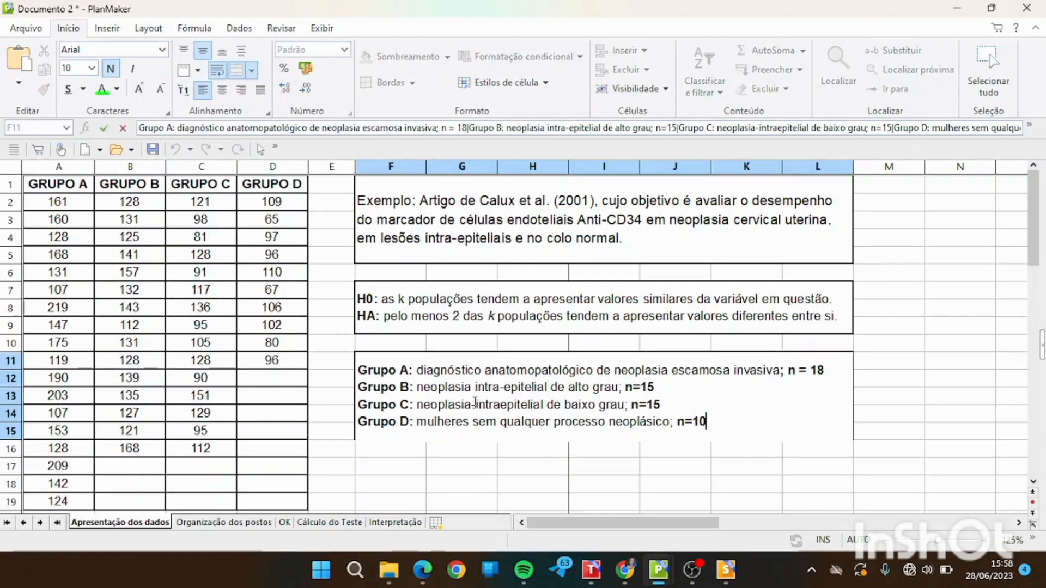
left_click(475, 403)
key("BackSpace")
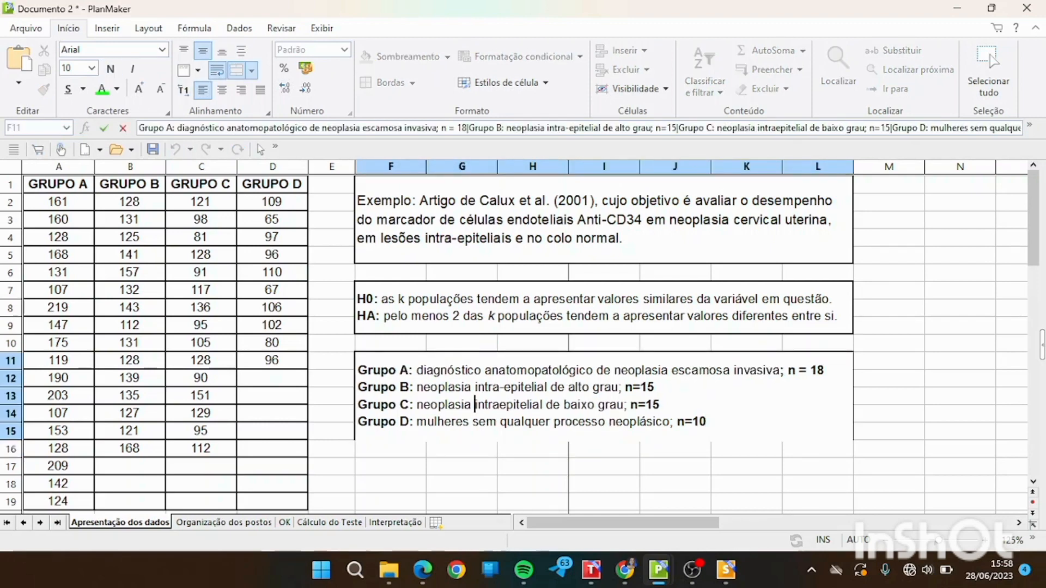
left_click(499, 404)
type("-")
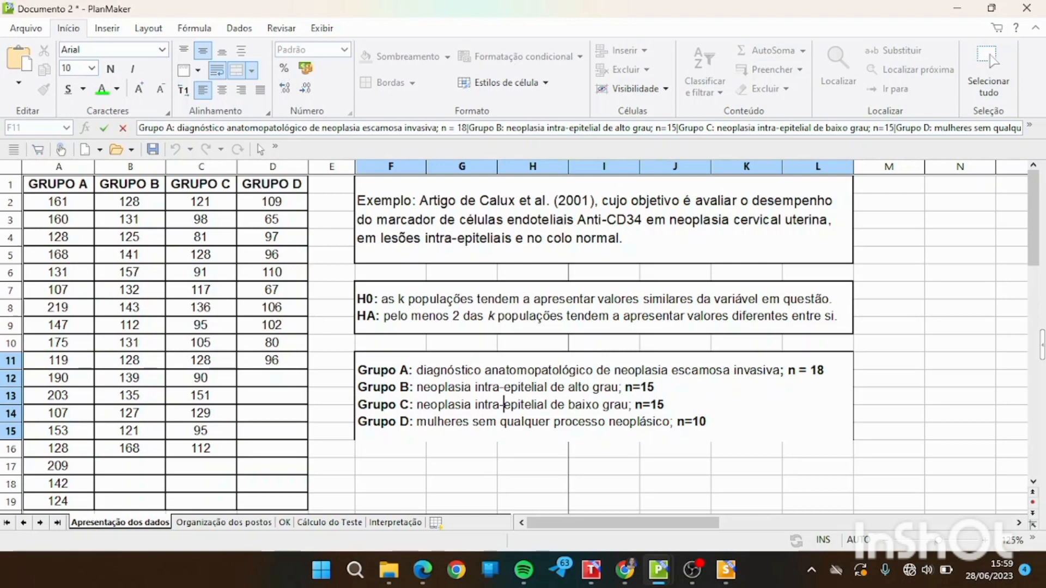
left_click(694, 408)
left_click(741, 466)
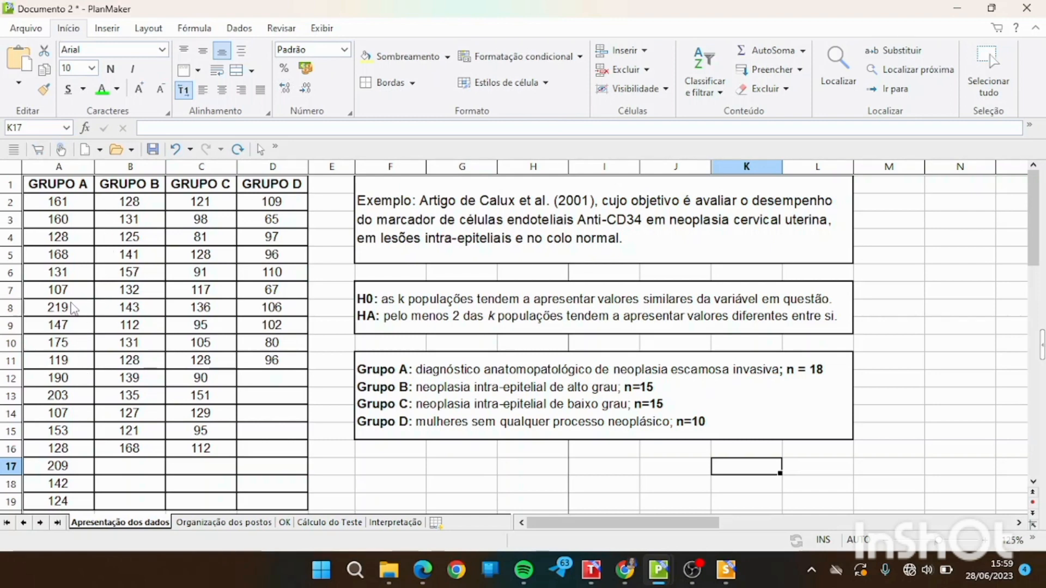
left_click(60, 310)
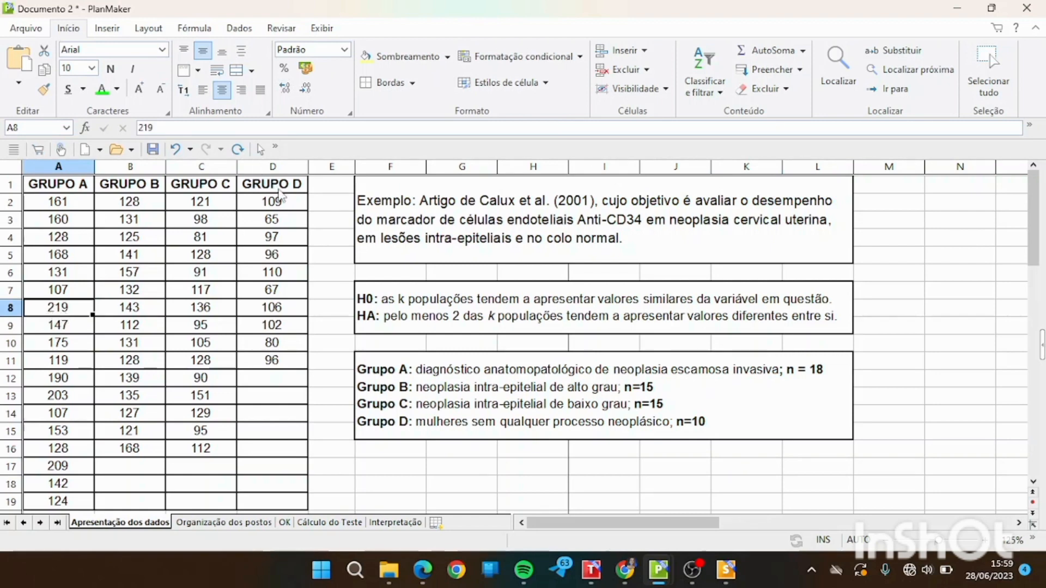
left_click(280, 221)
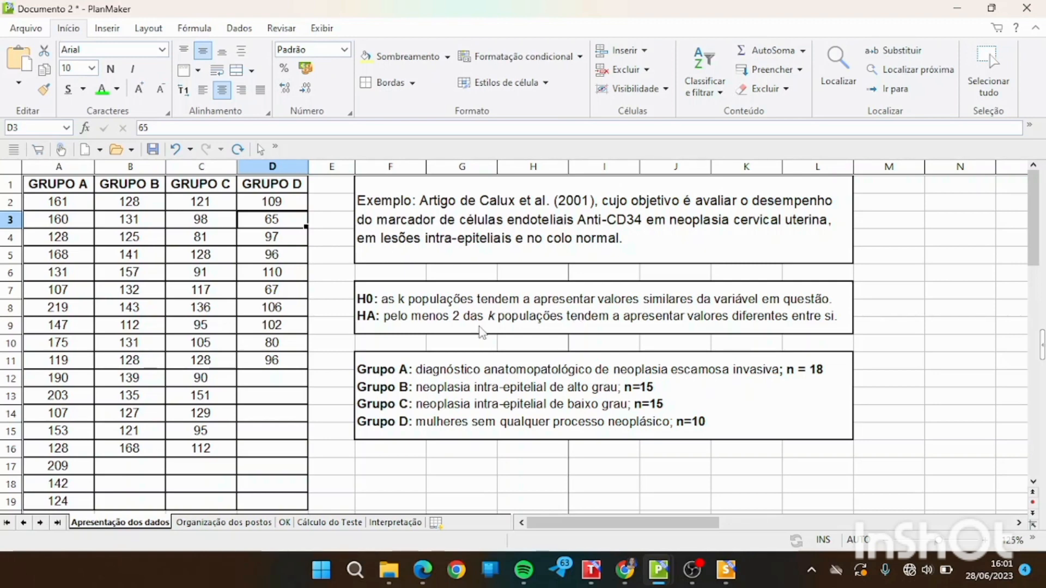
On the Organização dos postos sheet, copy the GRUPO A values into the Ordem crescente column starting at F2.
left_click(231, 523)
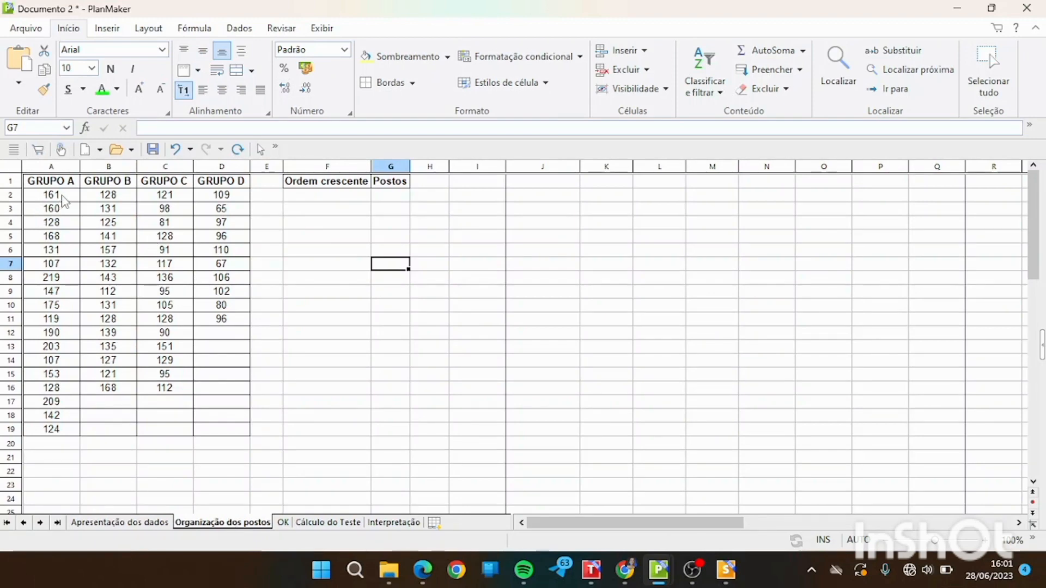
left_click_drag(61, 198, 73, 442)
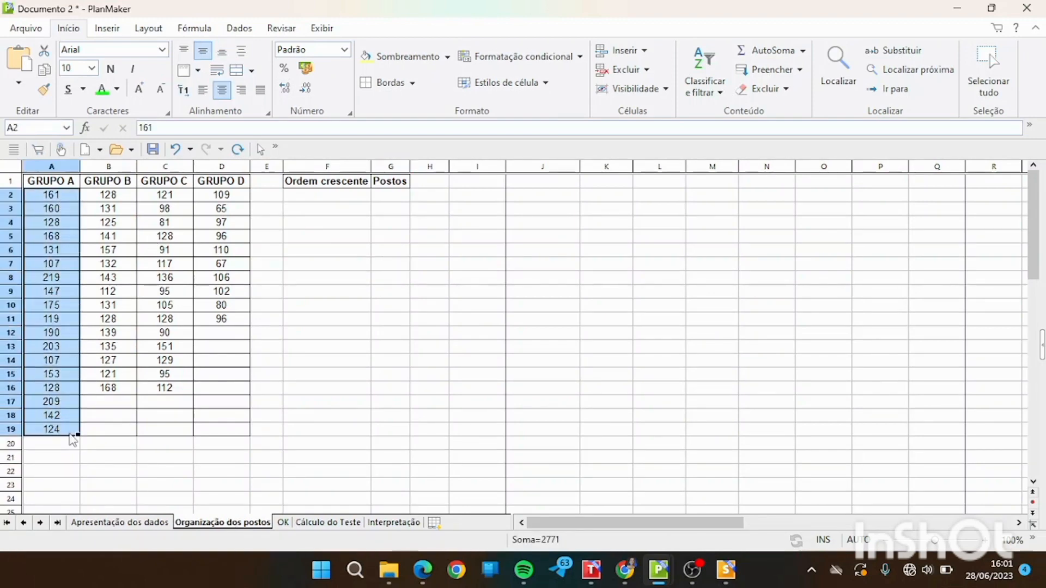
key("ctrl+c")
left_click(350, 199)
key("ctrl+v")
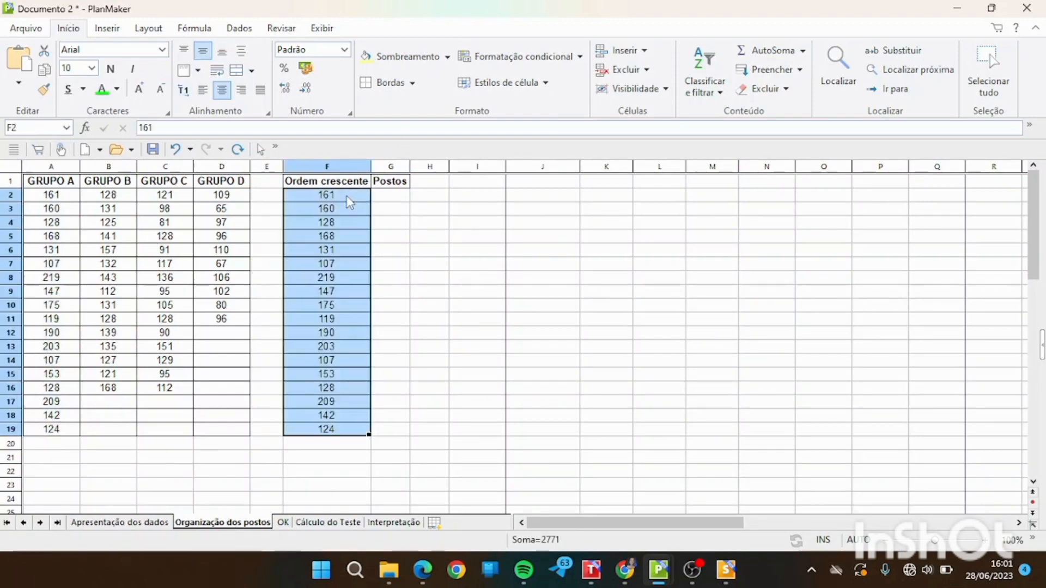
Copy the GRUPO B values into the Ordem crescente column directly below the GRUPO A values, starting at F20.
left_click_drag(126, 196, 121, 393)
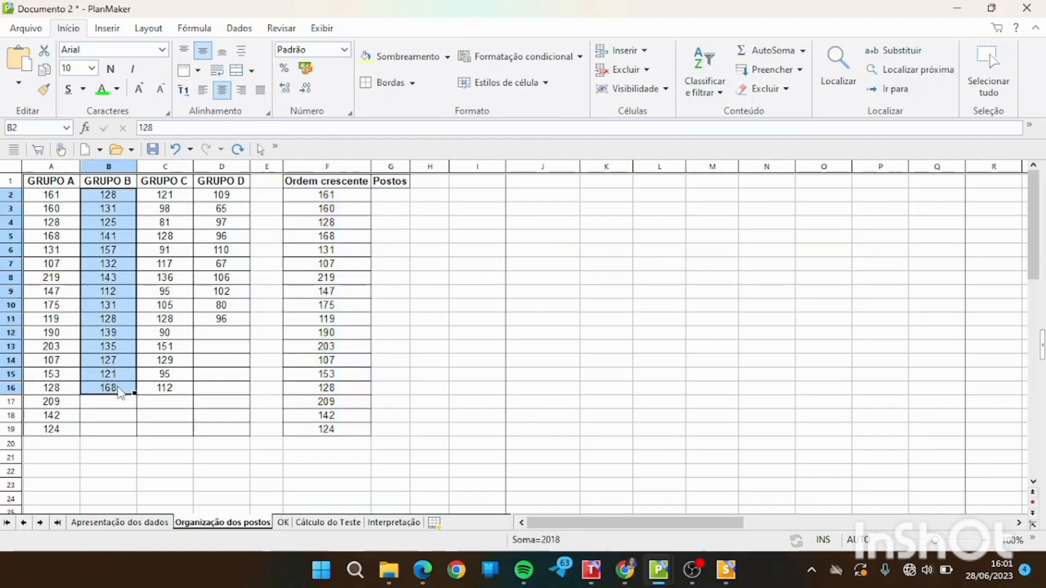
key("ctrl+c")
left_click(316, 448)
key("ctrl+v")
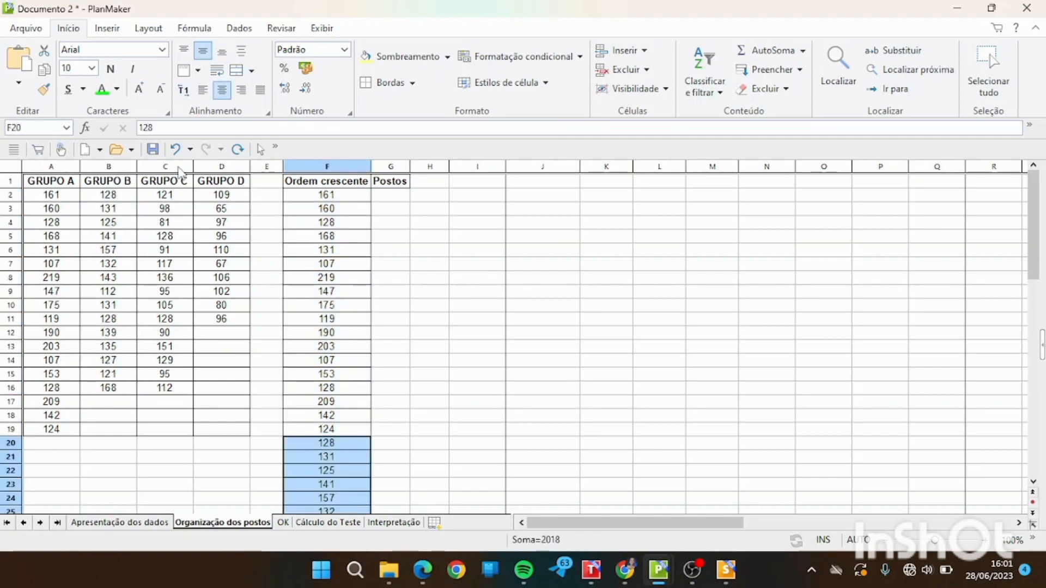
Copy the GRUPO C values into the Ordem crescente column below the GRUPO B values, starting at F35.
left_click(181, 198)
left_click_drag(181, 198, 180, 400)
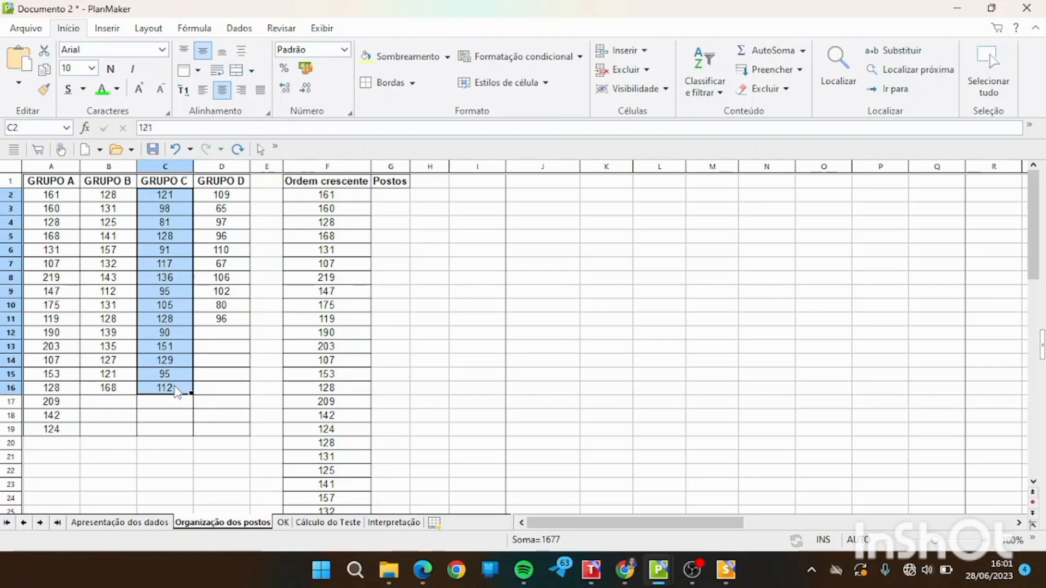
left_click_drag(1038, 237, 1038, 293)
left_click(303, 460)
key("ctrl+v")
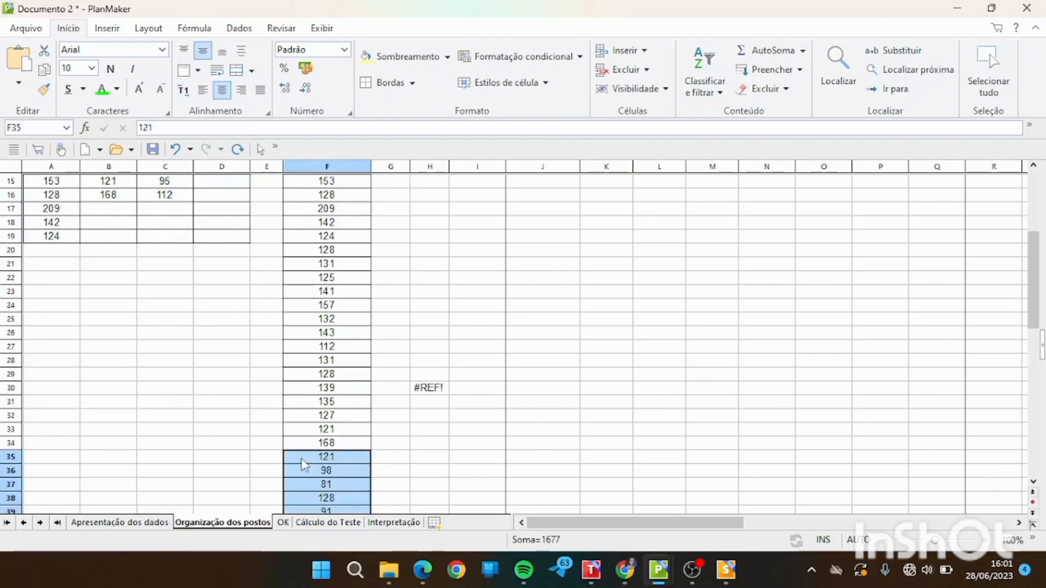
Copy the GRUPO D values into the Ordem crescente column below the GRUPO C values, starting at F50.
left_click_drag(1037, 264, 1018, 201)
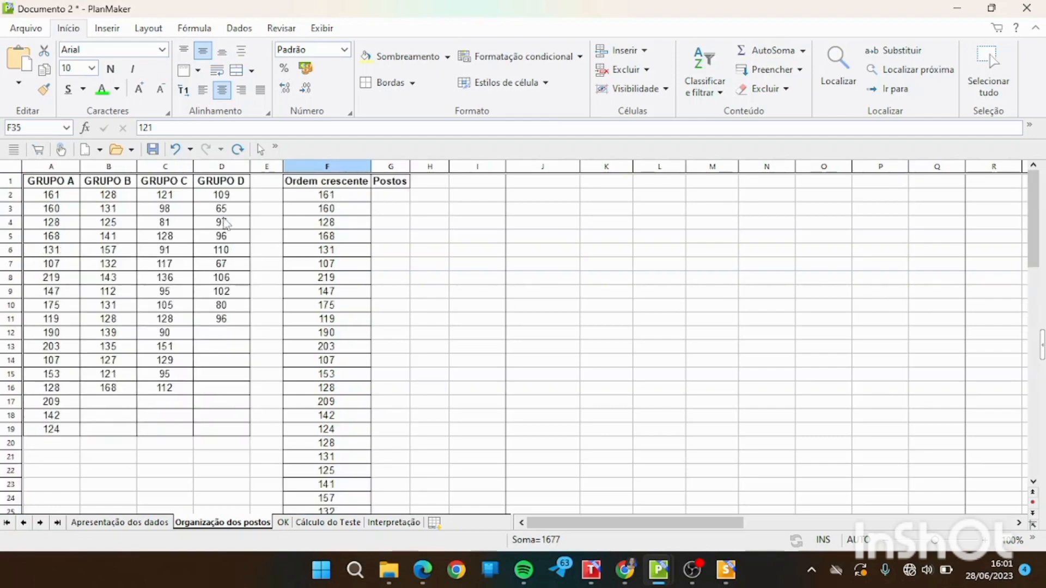
left_click_drag(222, 196, 233, 325)
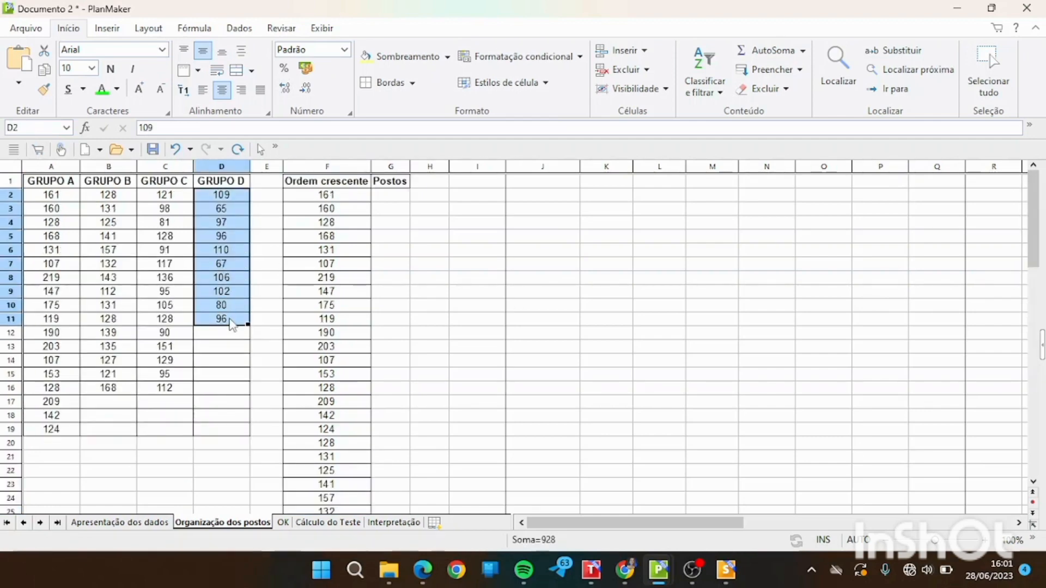
left_click_drag(1035, 221, 1039, 357)
left_click(307, 394)
key("ctrl+v")
left_click(357, 430)
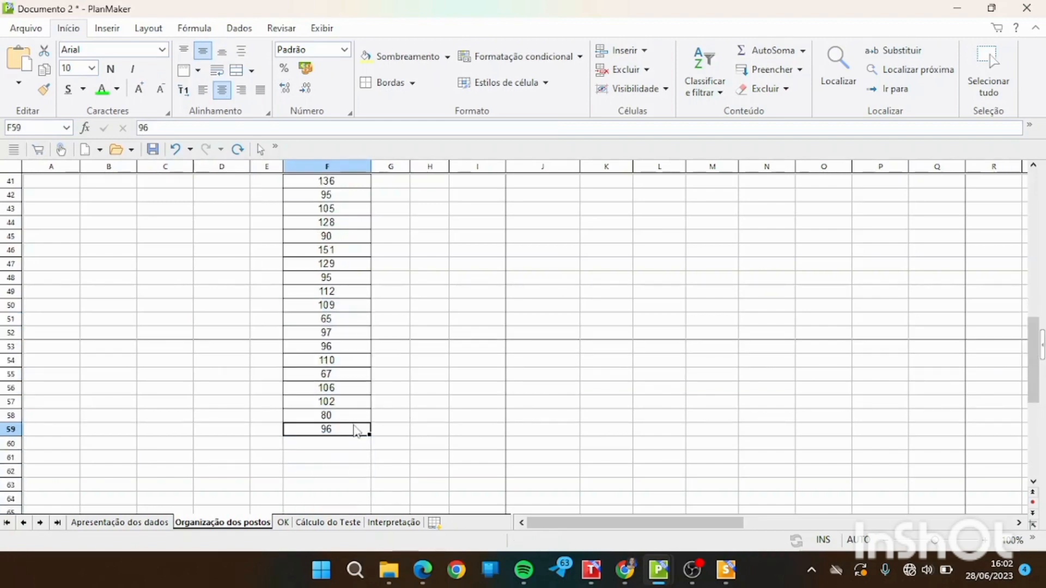
Sort all the values in the Ordem crescente column, F2:F59, in ascending order.
left_click_drag(357, 430, 329, 197)
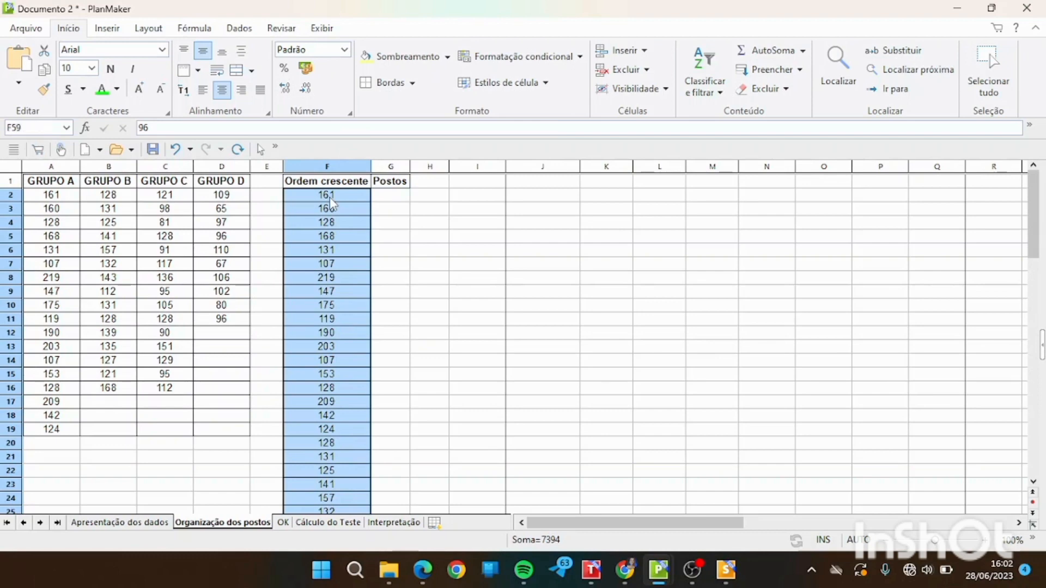
left_click(704, 82)
left_click(733, 136)
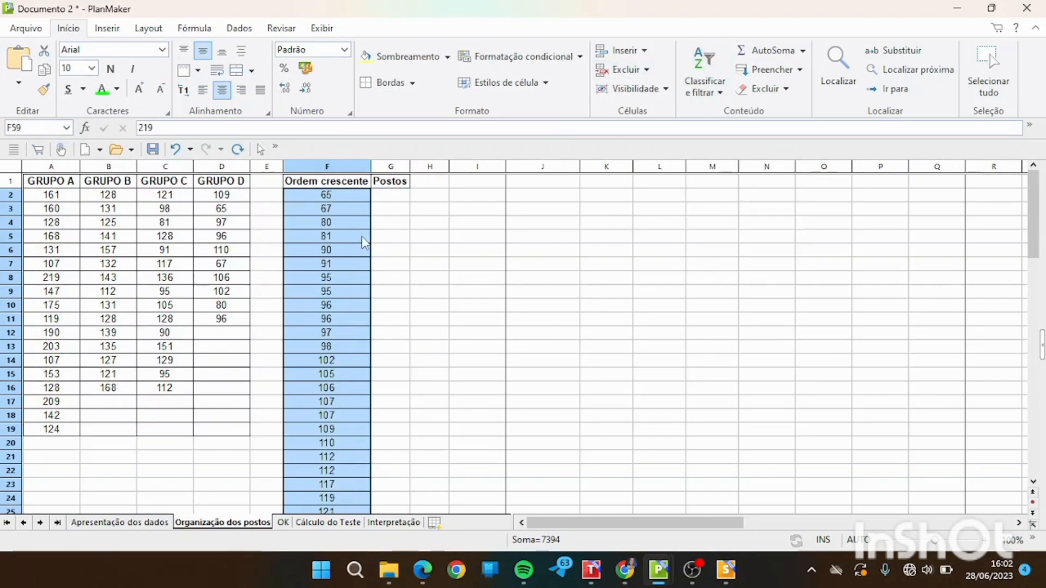
left_click(365, 267)
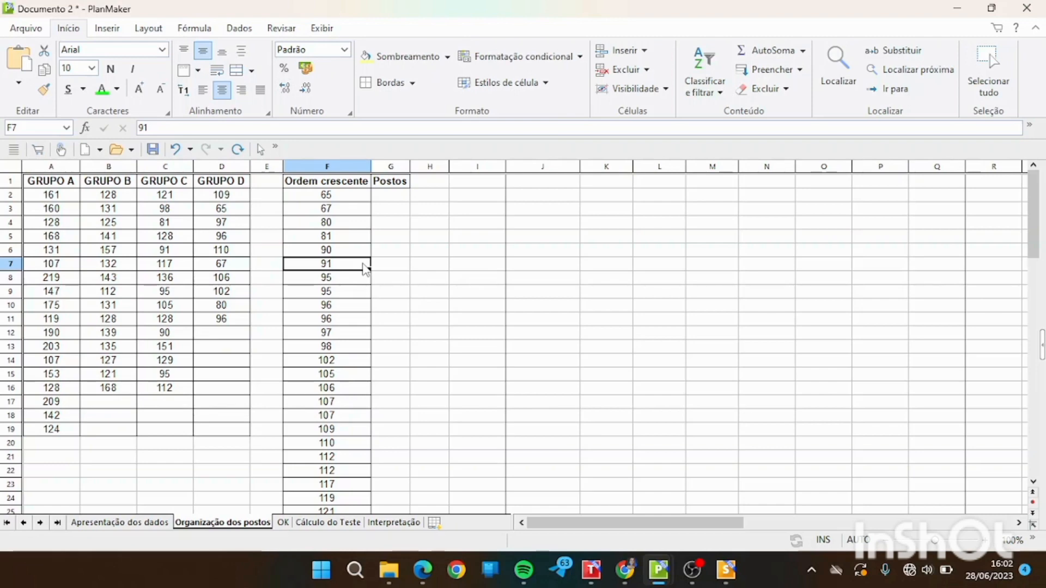
Enter the first ranks 1, 2, 3 and 4 in the Postos column, cells G2 to G5.
left_click(401, 197)
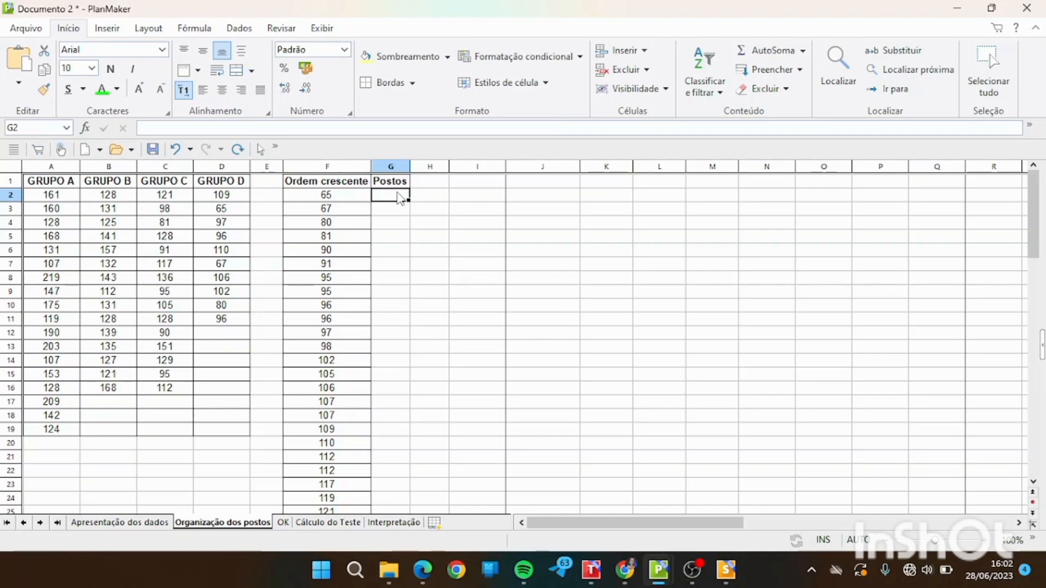
type("1")
key("Return")
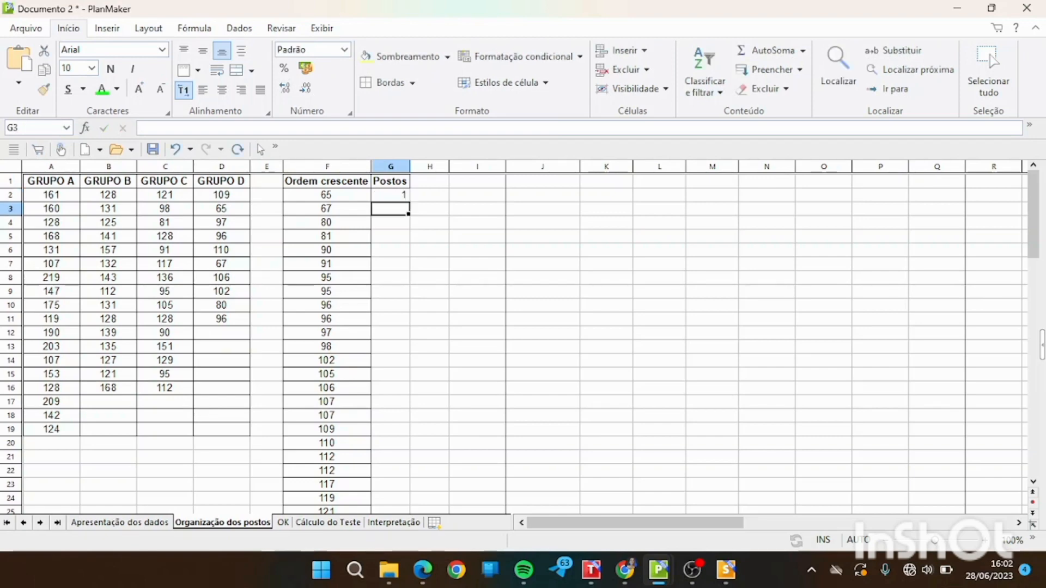
type("2")
key("Return")
type("3")
key("Return")
type("4")
key("Return")
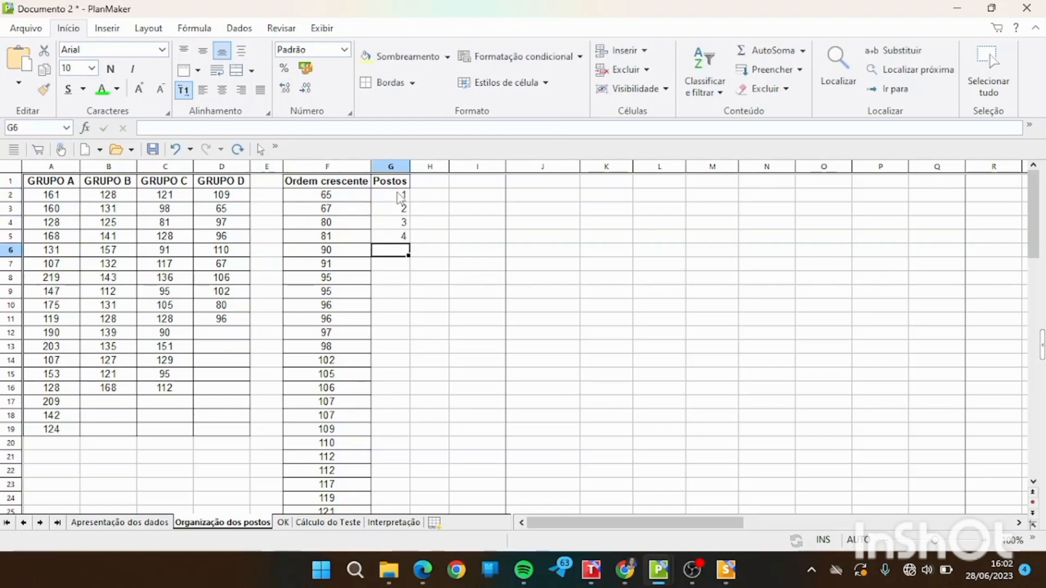
Extend the rank series in the Postos column down to 58 in G59, beside the last sorted value.
left_click_drag(401, 195, 396, 425)
left_click(394, 418)
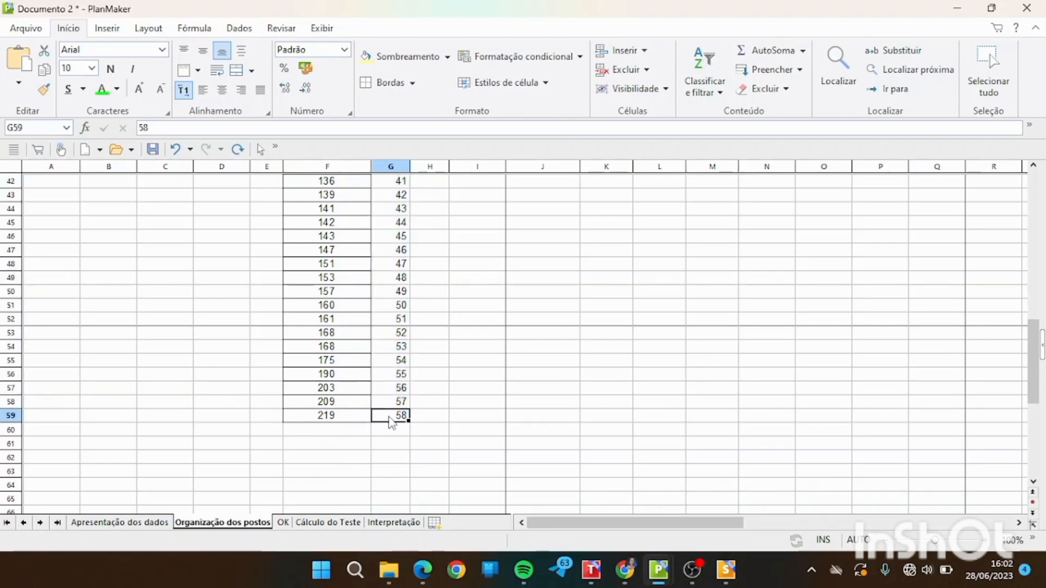
left_click_drag(1038, 372, 1038, 218)
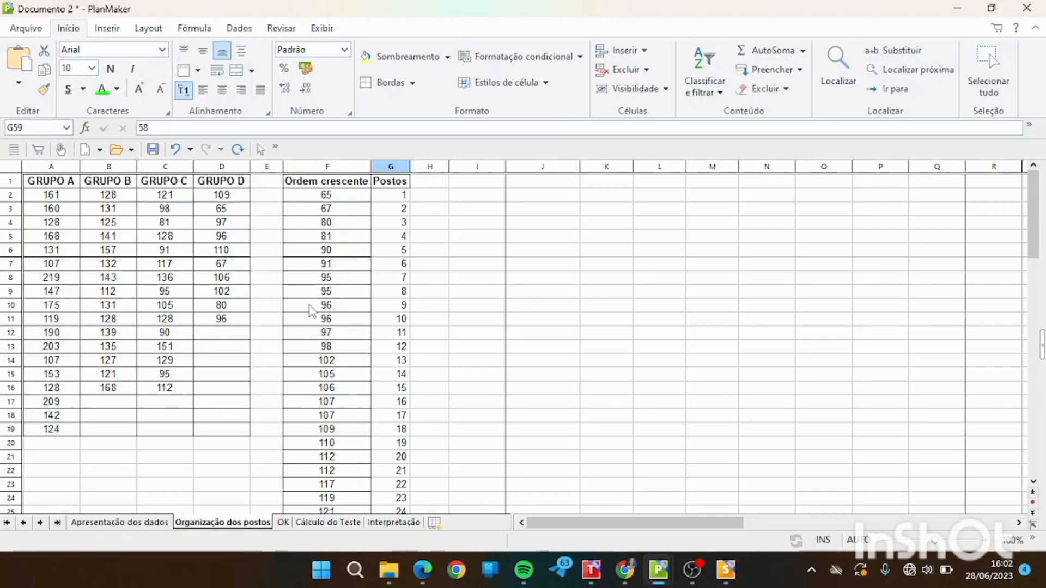
Mark the tied values in Ordem crescente by font colour: the two 96s green and the two 95s blue.
left_click_drag(311, 308, 315, 320)
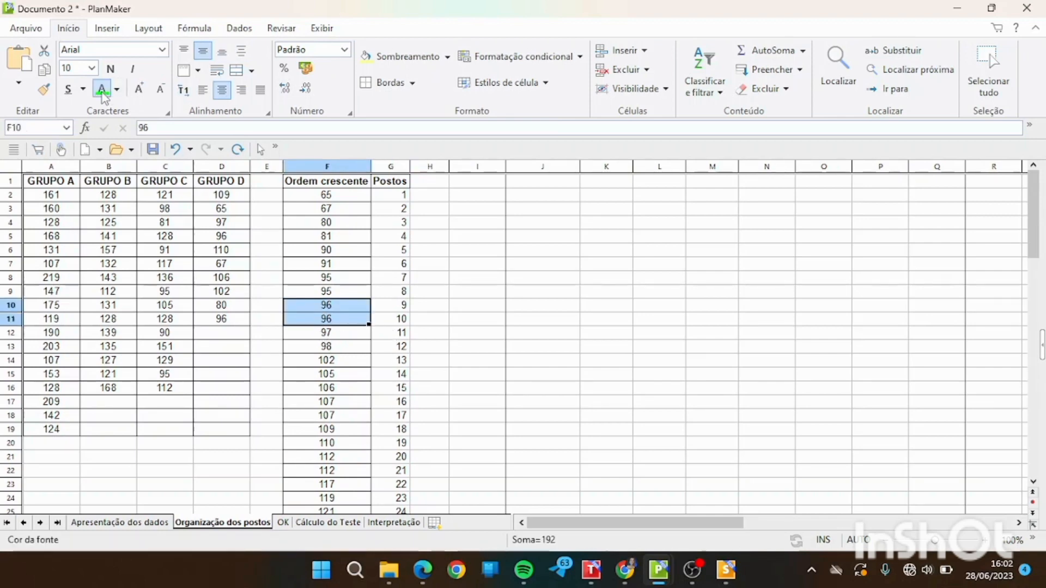
left_click_drag(319, 278, 327, 294)
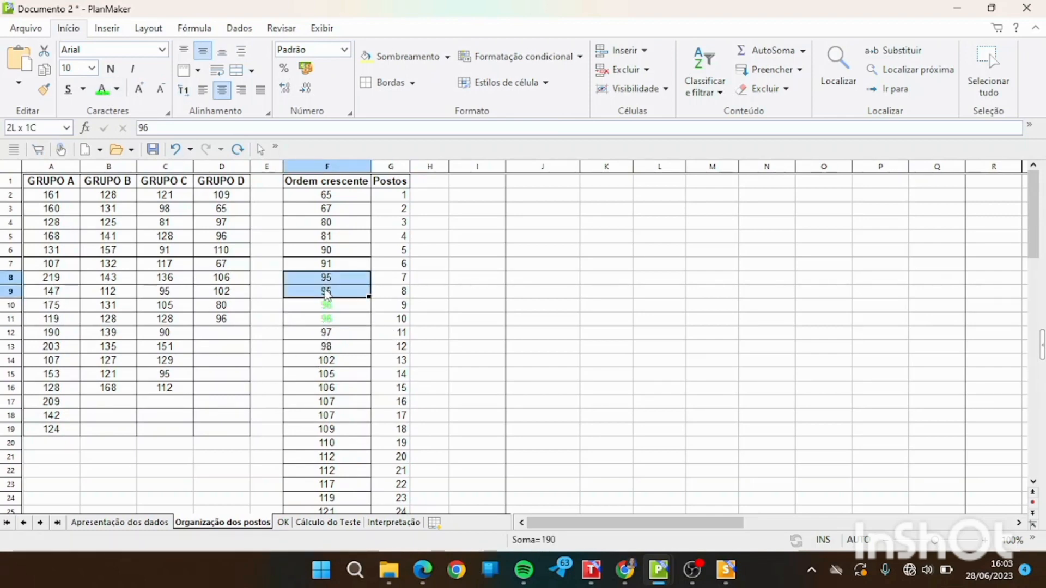
left_click(117, 89)
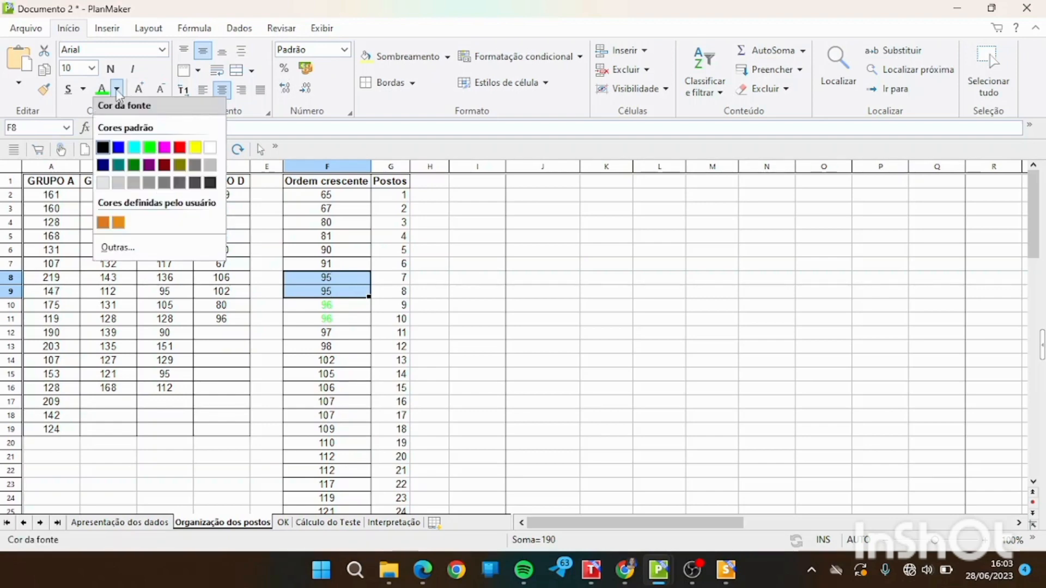
left_click(119, 147)
Set the font colour of the two tied 107 values in Ordem crescente to red.
left_click(327, 388)
left_click_drag(326, 404, 327, 418)
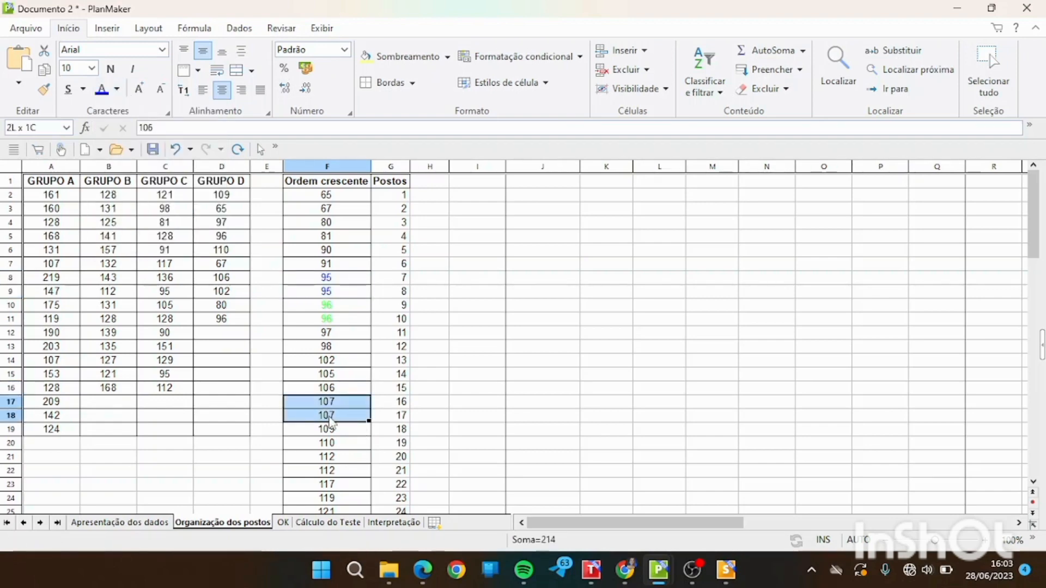
left_click(117, 89)
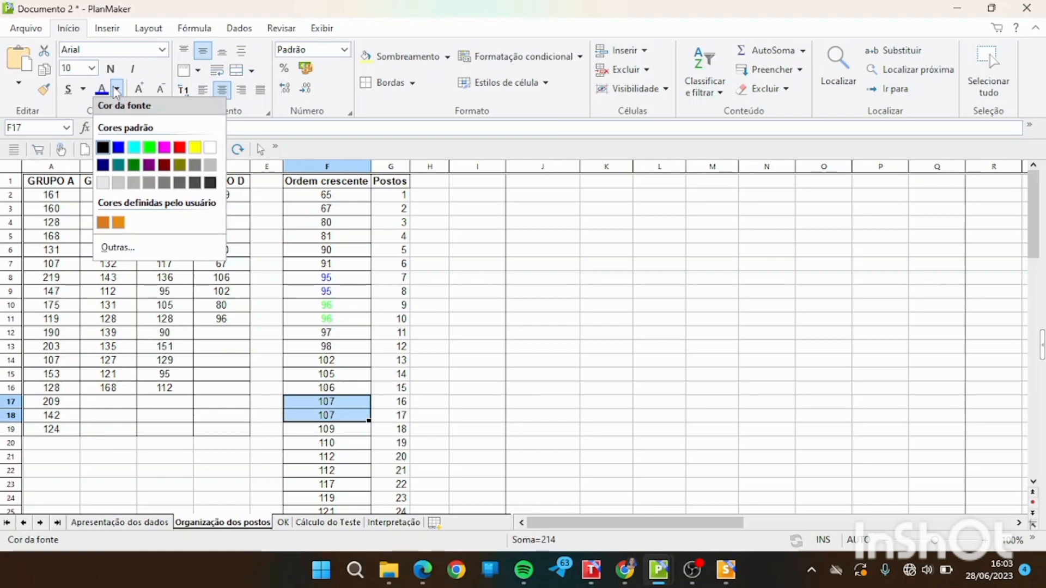
left_click(179, 147)
left_click(333, 388)
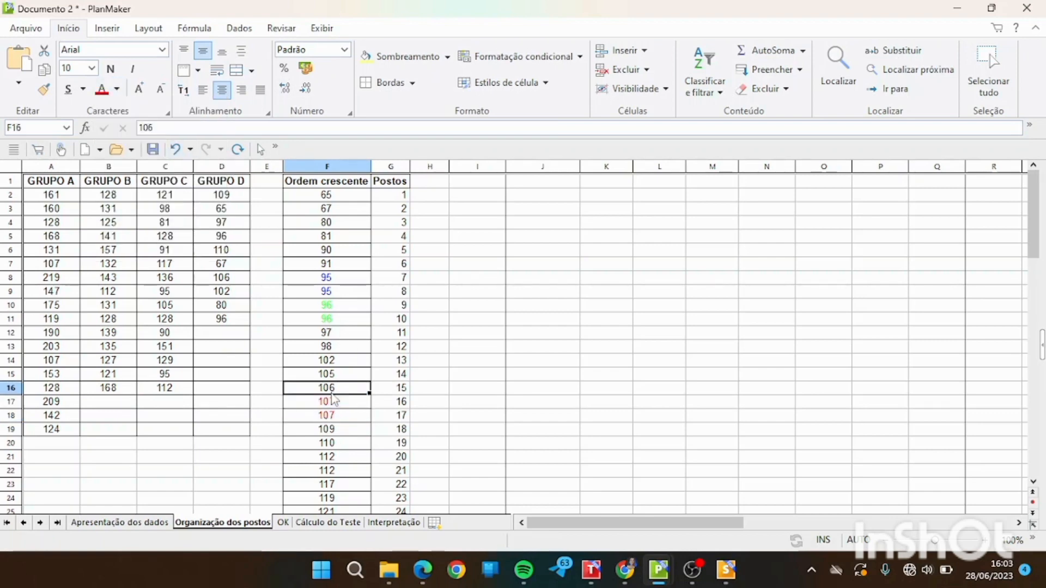
left_click(400, 415)
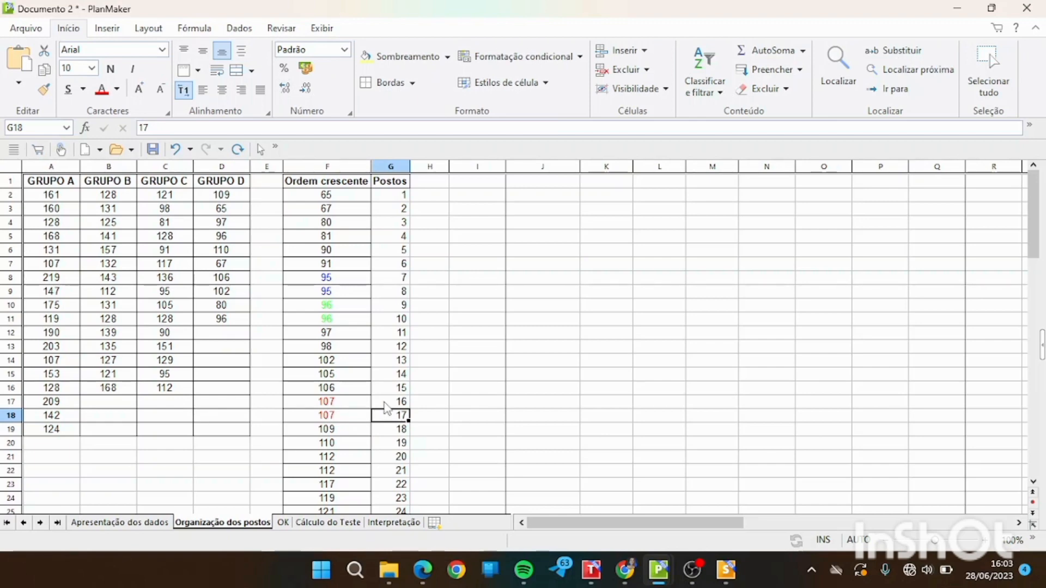
Set the font colour of the two tied 112 values in Ordem crescente to violet.
left_click_drag(327, 456, 327, 470)
left_click(116, 89)
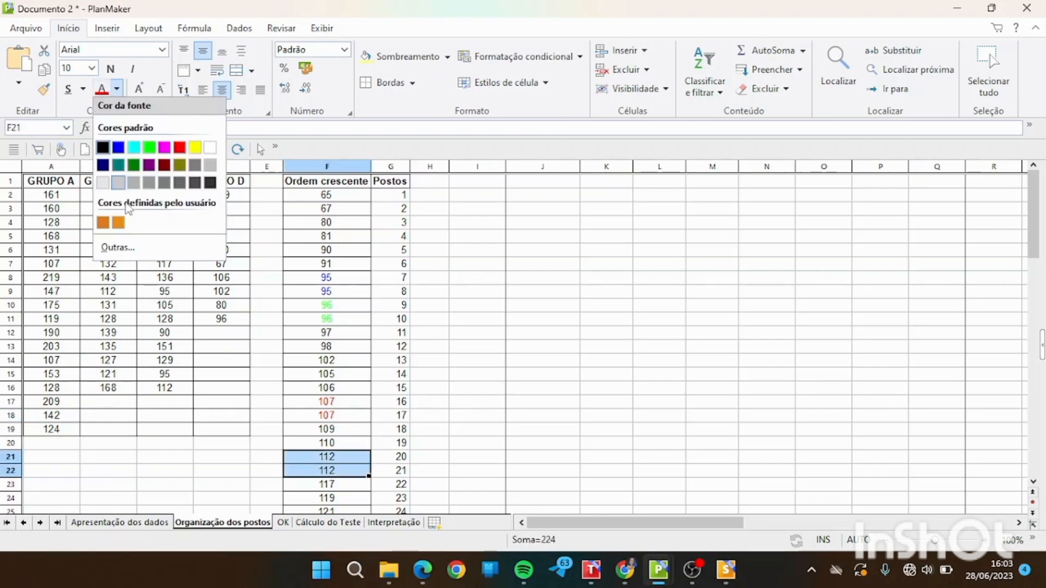
left_click(148, 165)
Delete the stray #REF! entry in cell H30.
left_click_drag(1033, 231, 1036, 275)
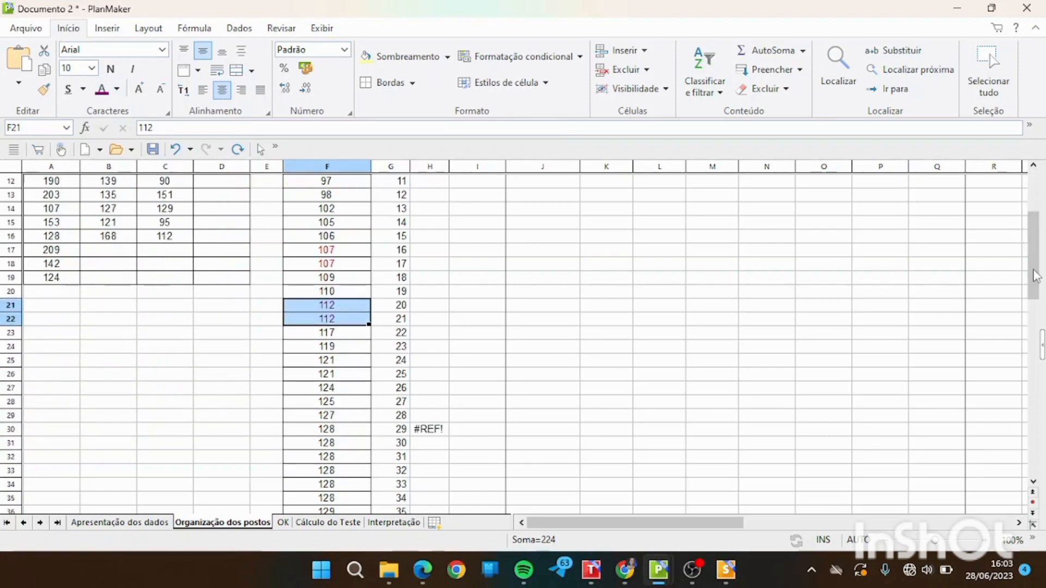
left_click(436, 431)
key("Delete")
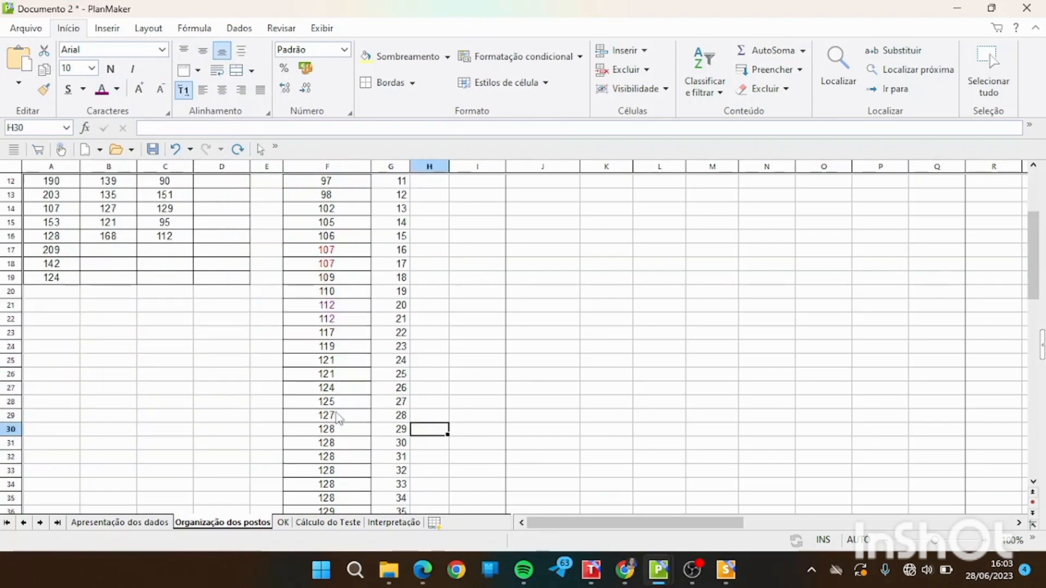
Set the font colour of the six tied 128 values in Ordem crescente to blue and the two 121s to yellow.
left_click_drag(326, 429, 330, 498)
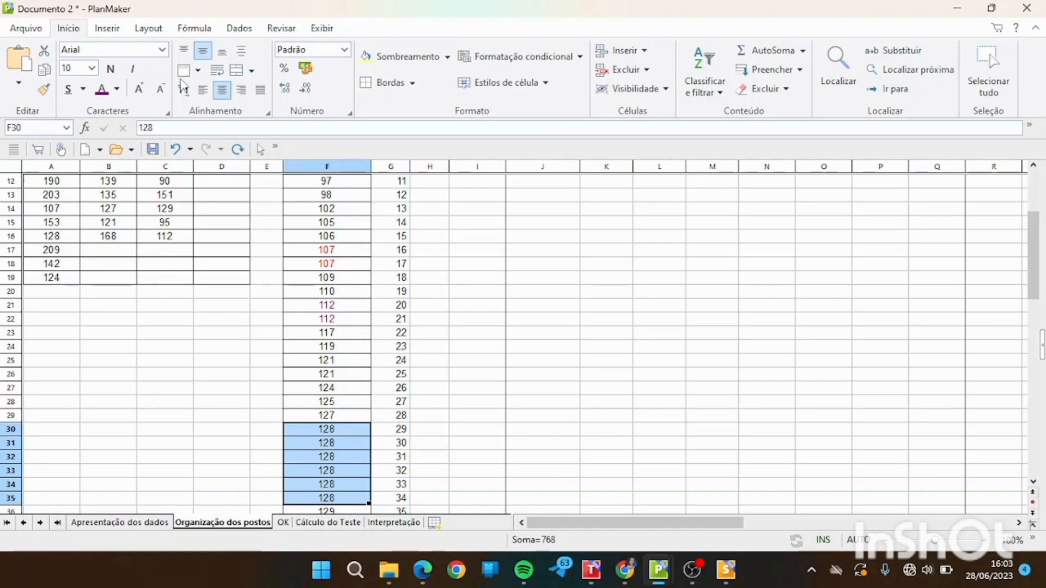
left_click(117, 88)
left_click(118, 147)
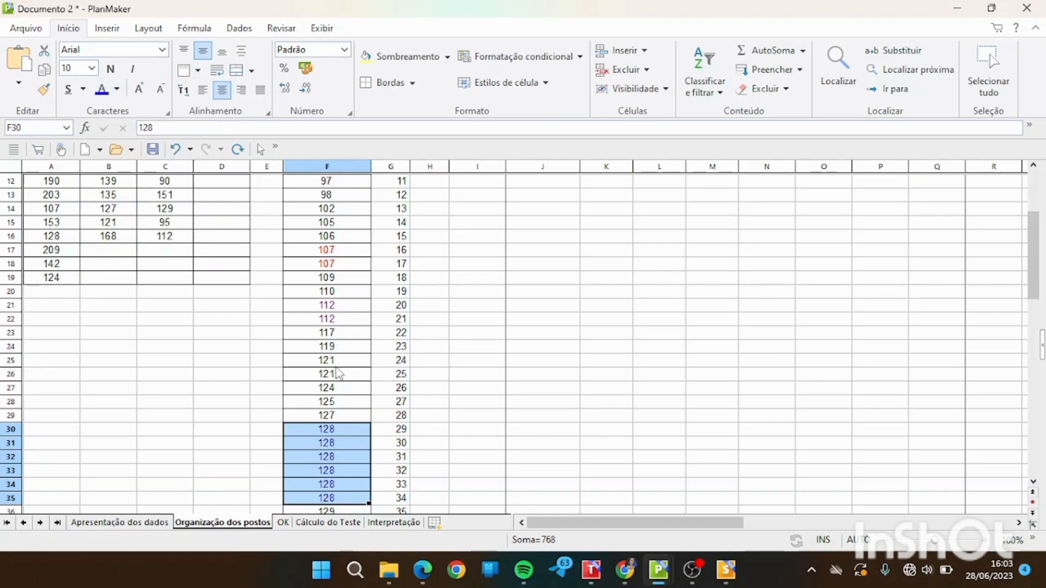
left_click(335, 361)
left_click_drag(336, 376, 337, 377)
left_click(117, 89)
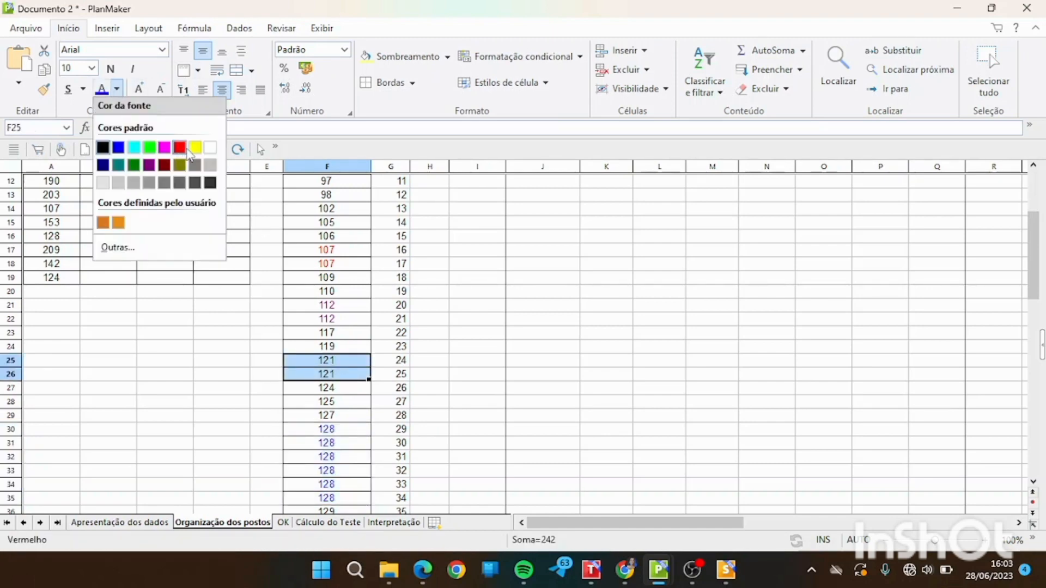
left_click(188, 148)
In H8, average the ranks of the two tied 95s with the media function over G8:G9.
left_click_drag(1035, 278, 1036, 234)
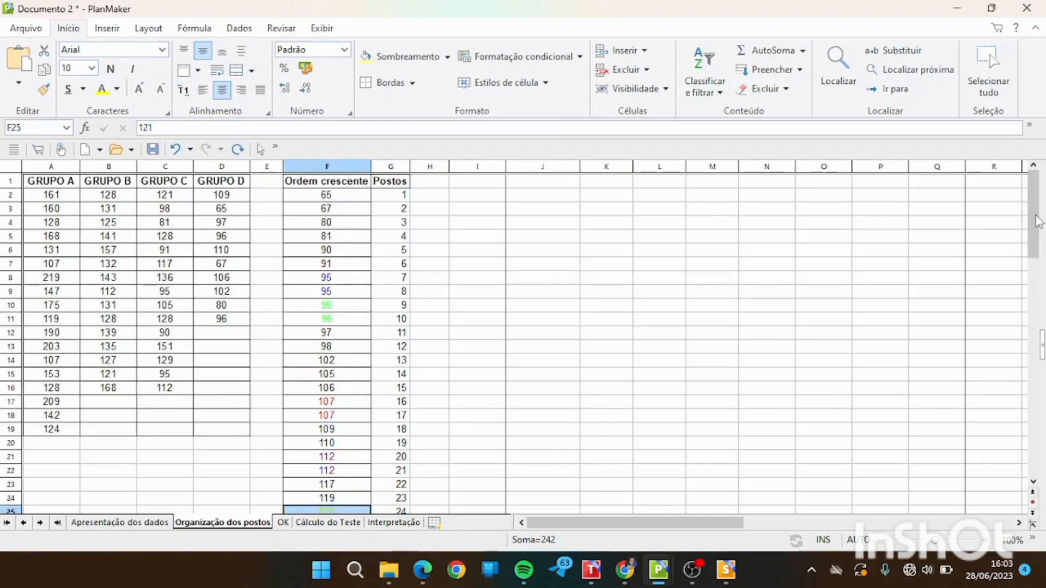
left_click(347, 289)
left_click(345, 279)
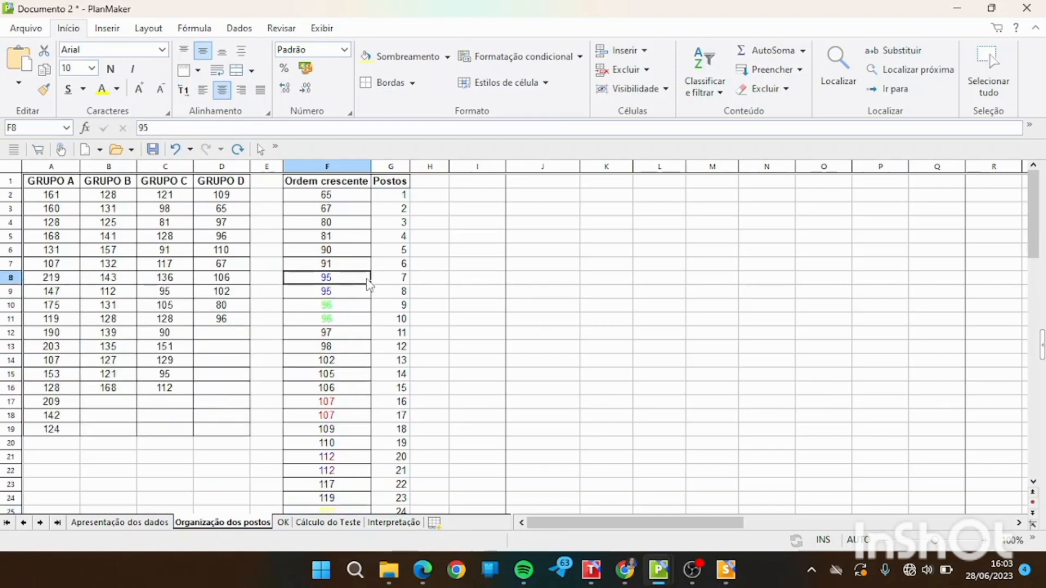
left_click(402, 281)
left_click(429, 279)
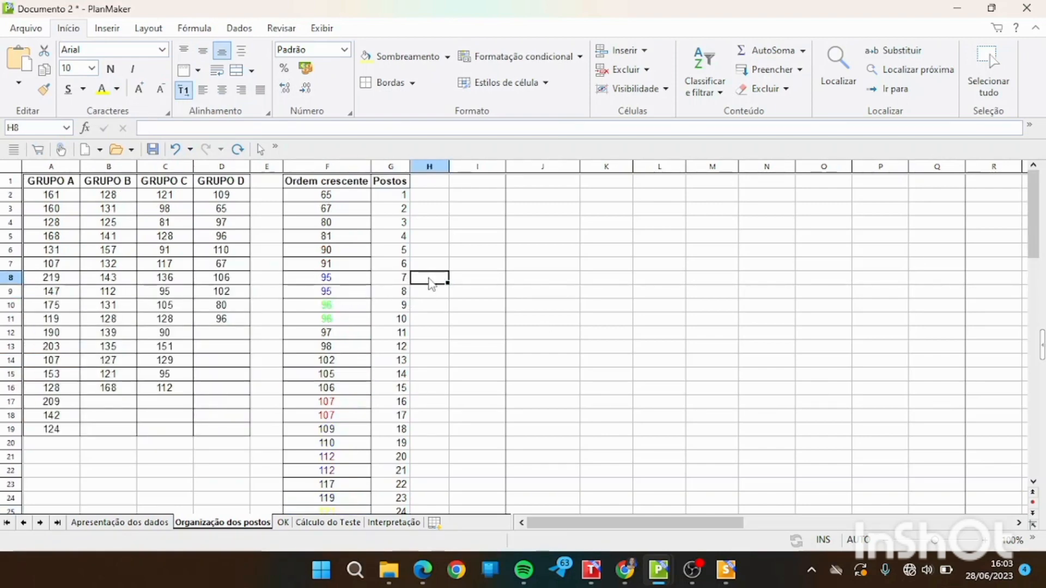
type("=media(")
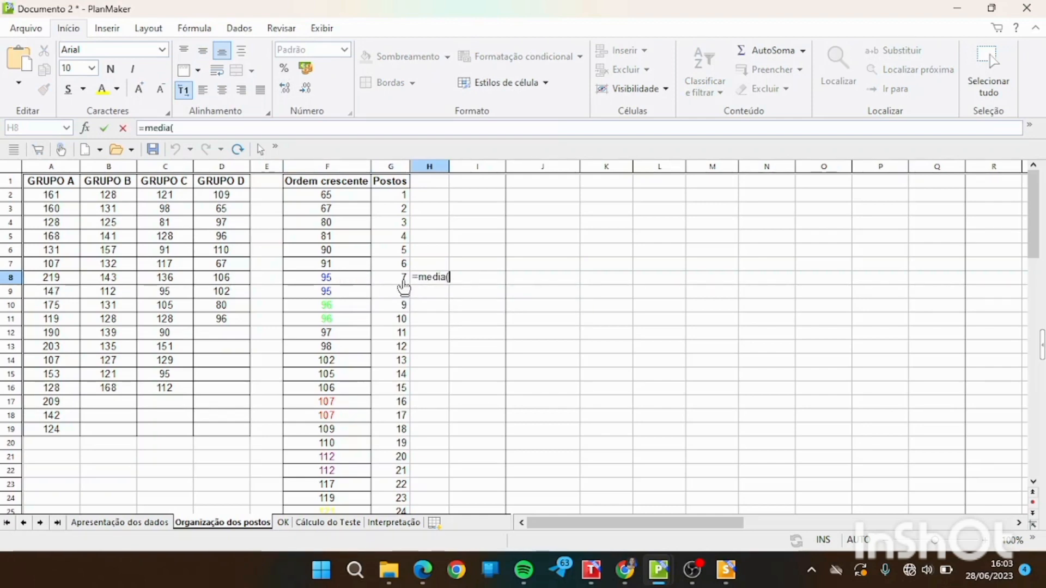
left_click_drag(402, 280, 404, 294)
type(")")
key("Return")
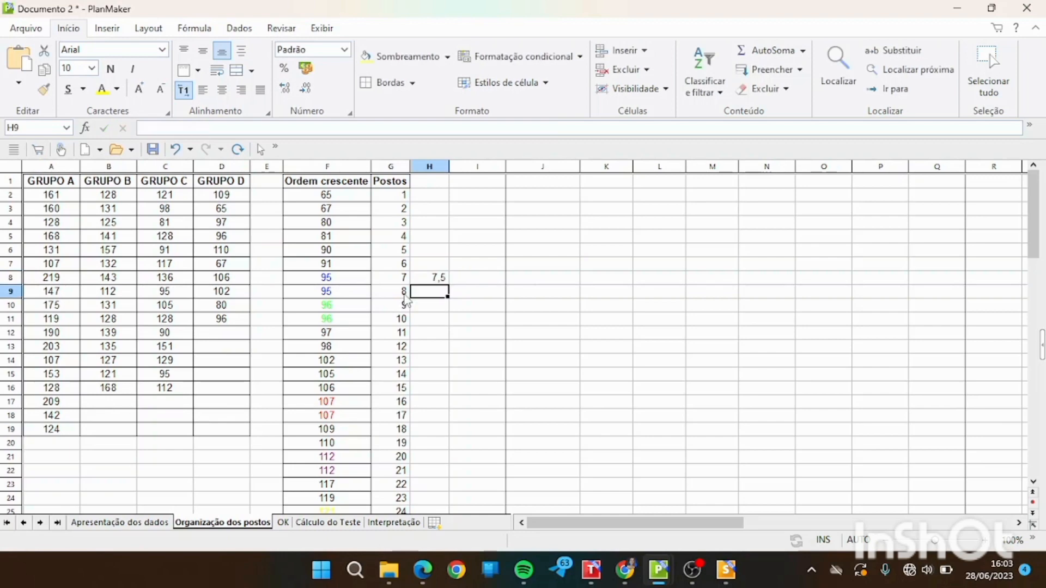
Replace the Postos ranks of the two tied 95s with 7,5 in G8 and G9.
left_click(397, 278)
type("7,5")
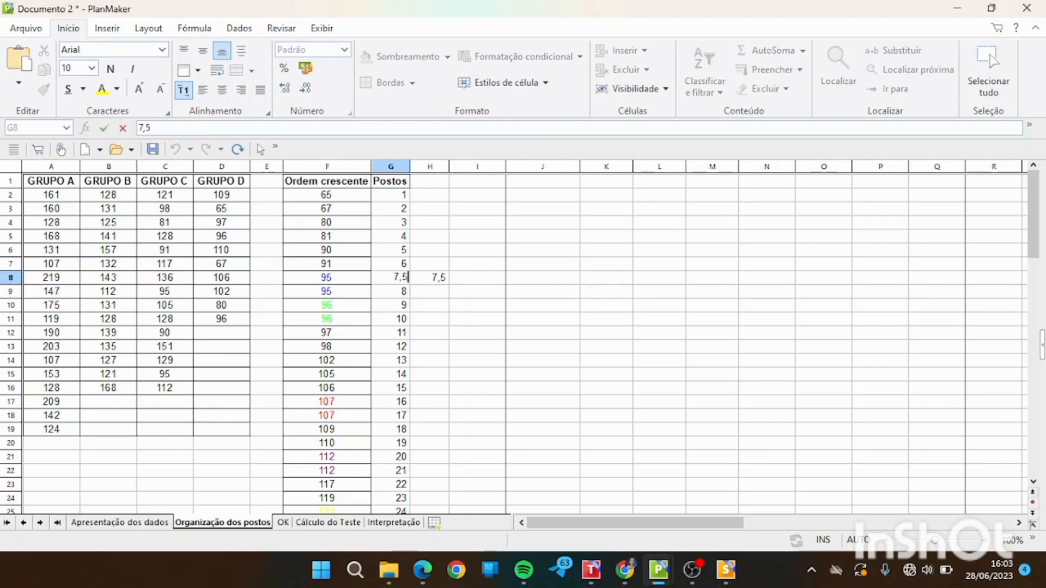
key("Return")
type("7,5")
key("Return")
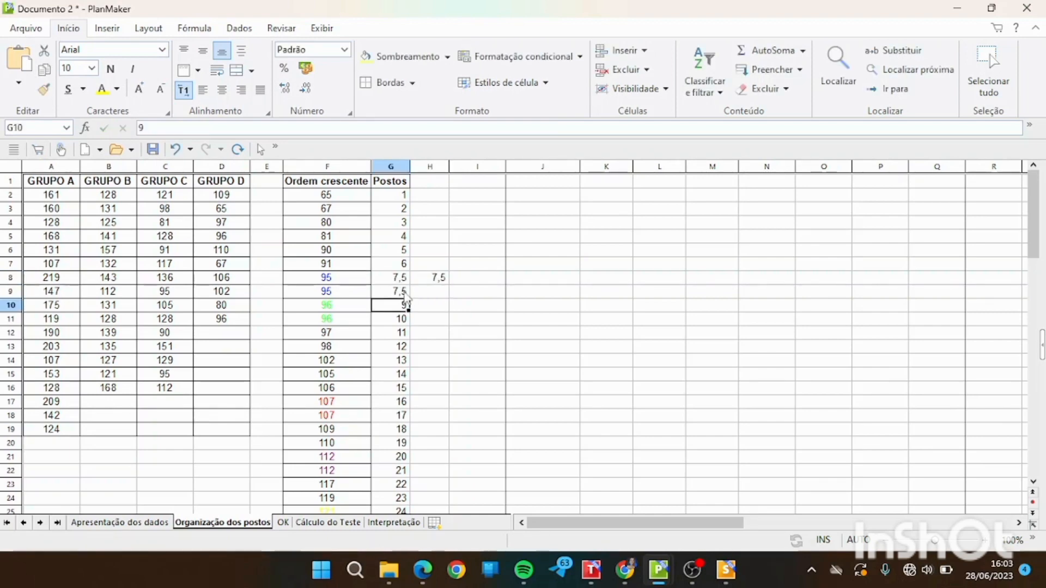
In H10, average the ranks of the two tied 96s with the media function over G10:G11.
left_click(428, 310)
type("=media(")
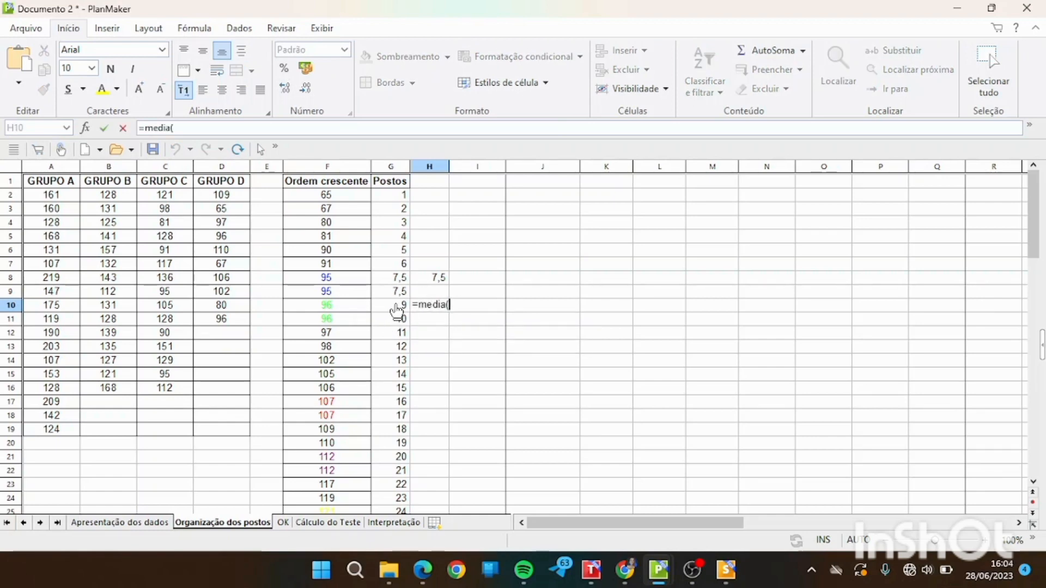
left_click_drag(397, 308, 399, 321)
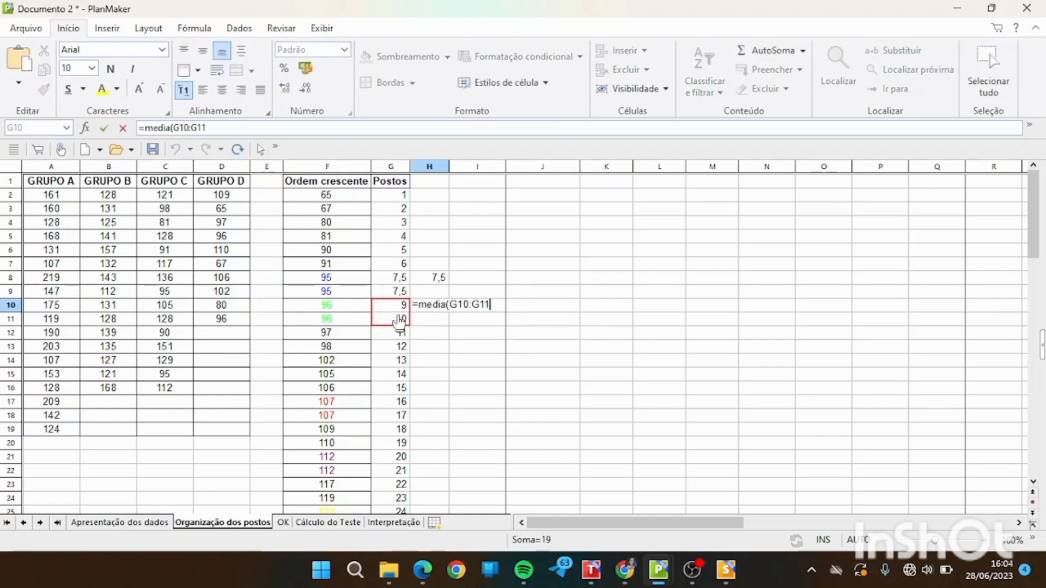
key("Return")
Replace the Postos ranks of the two tied 96s with 9,5 in G10 and G11.
left_click(399, 306)
type("9,5")
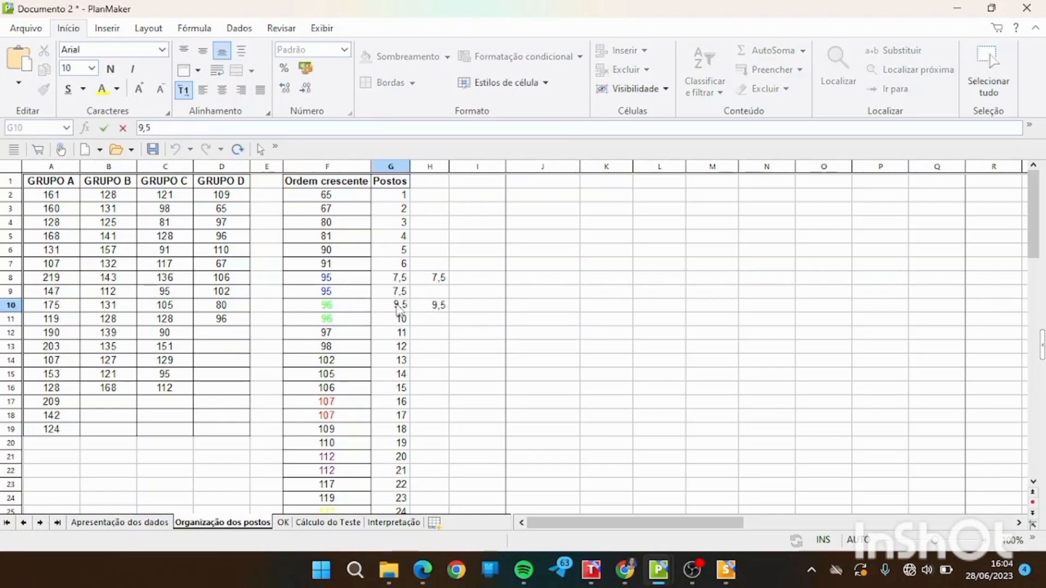
key("Return")
type("9,5")
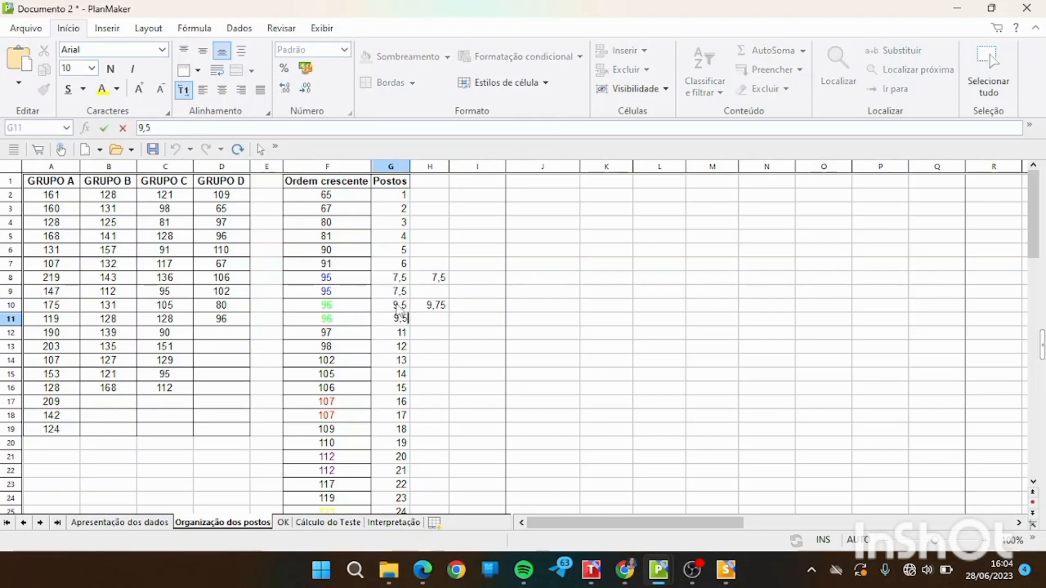
key("Return")
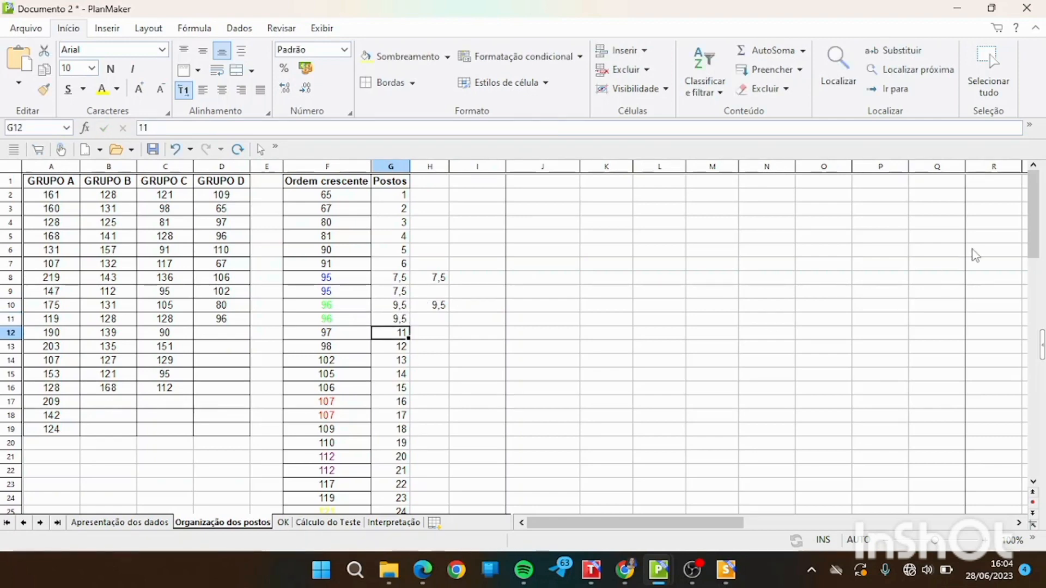
Set the font colour of the three tied 131 values in Ordem crescente to dark green.
left_click_drag(1035, 240, 1041, 312)
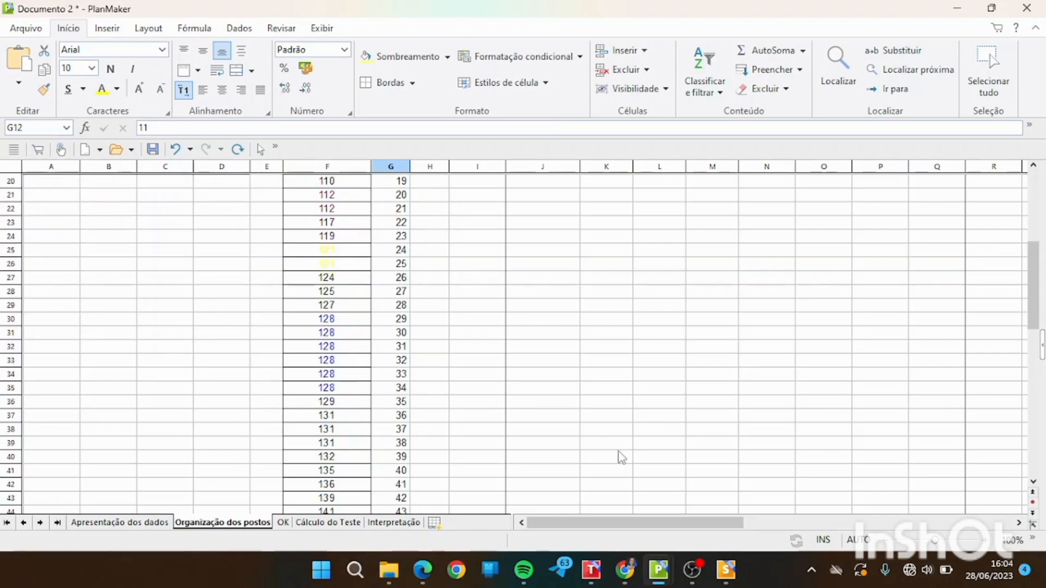
left_click_drag(327, 416, 341, 444)
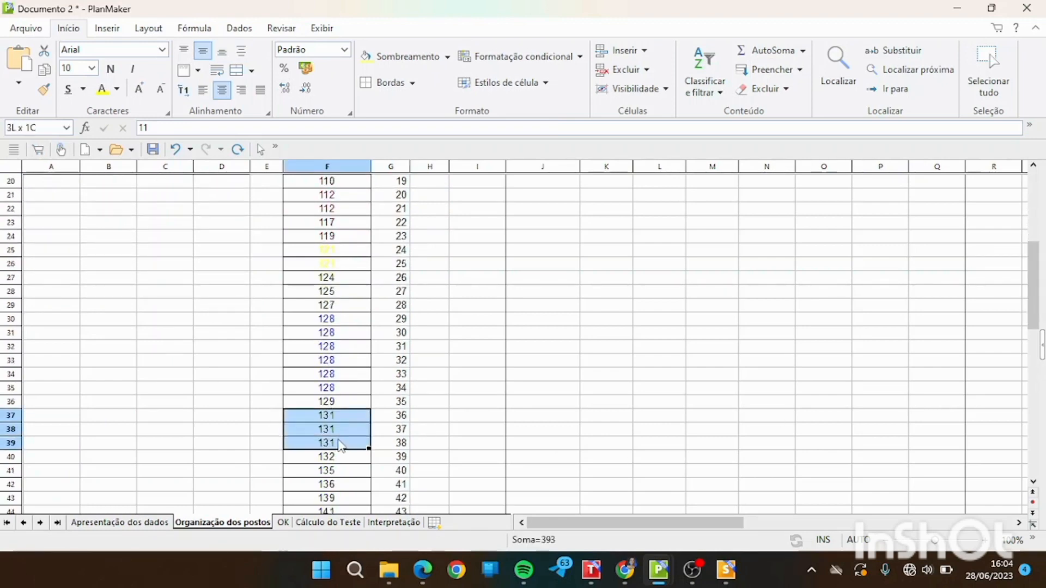
left_click(116, 89)
left_click(135, 164)
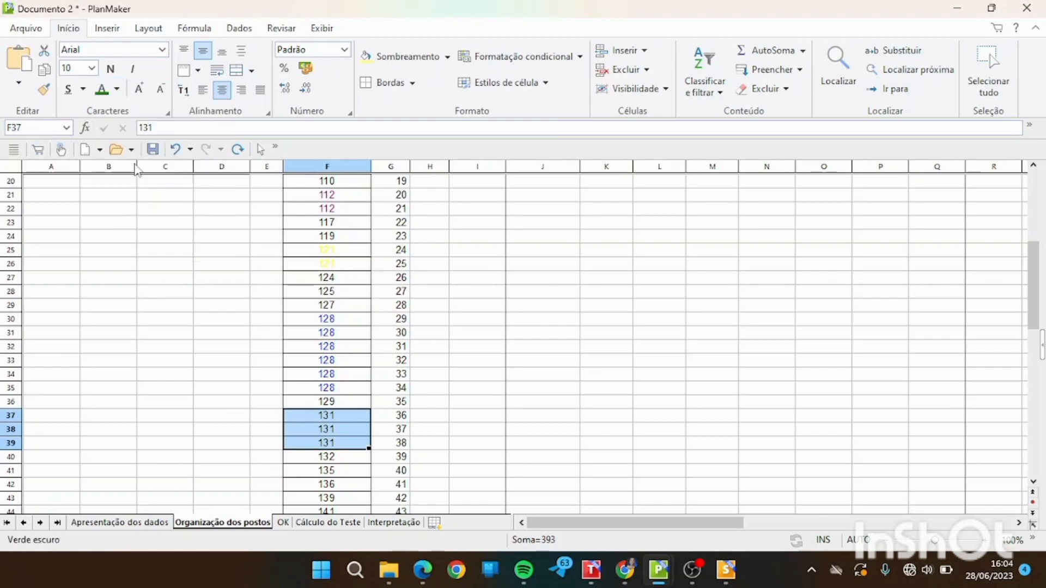
In H30, average the ranks of the six tied 128s with the media function over G30:G35.
left_click(434, 323)
left_click(346, 321)
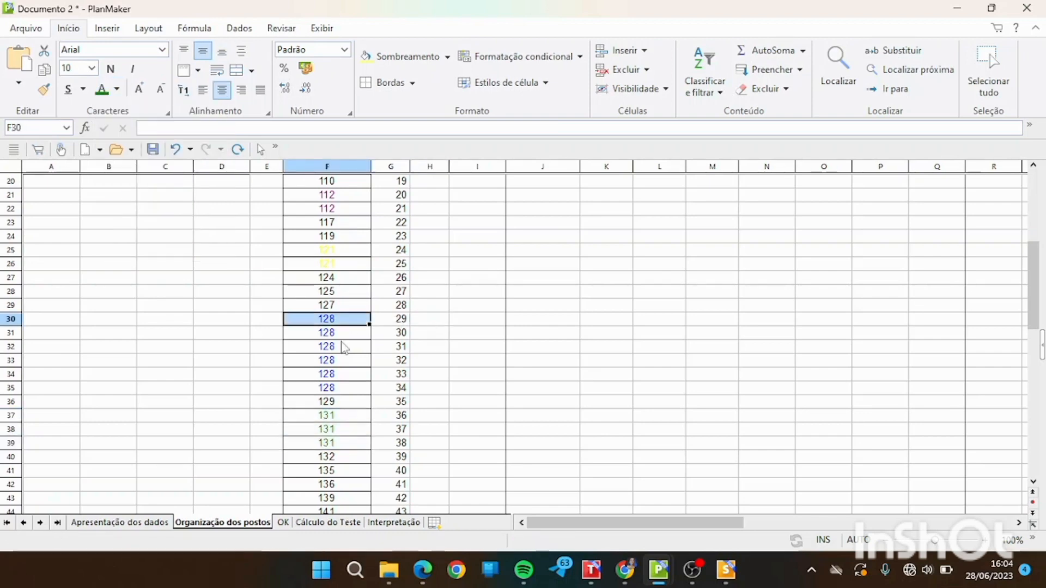
left_click_drag(338, 320, 338, 390)
left_click(433, 325)
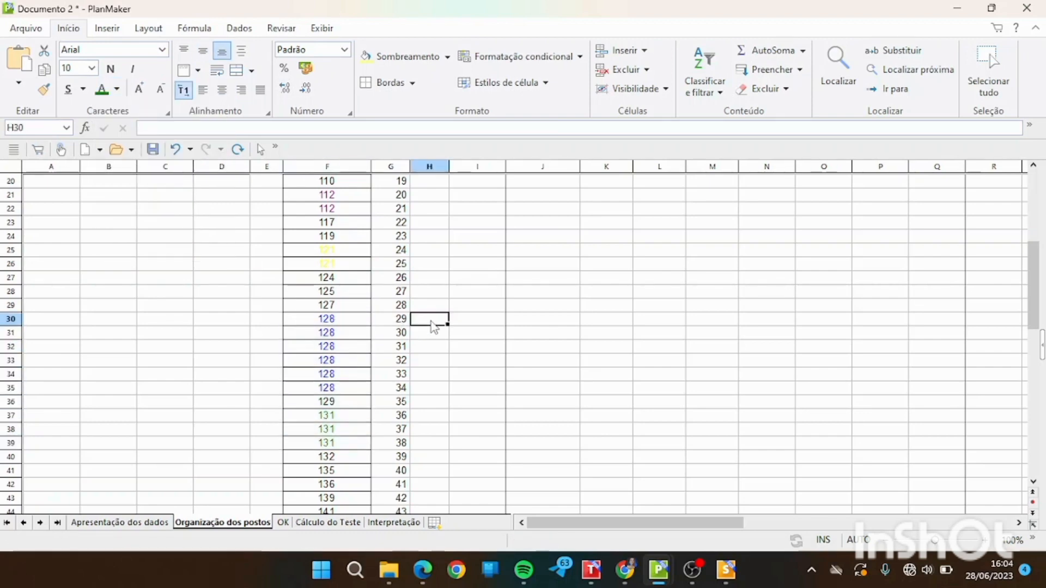
type("=medi")
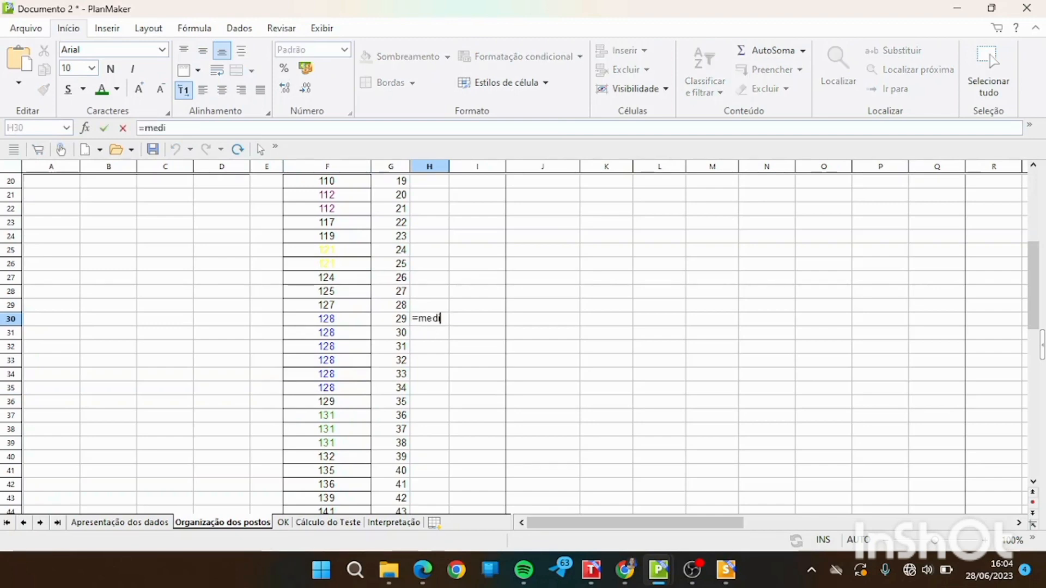
type("a(")
left_click_drag(400, 319, 401, 388)
type(")")
key("Return")
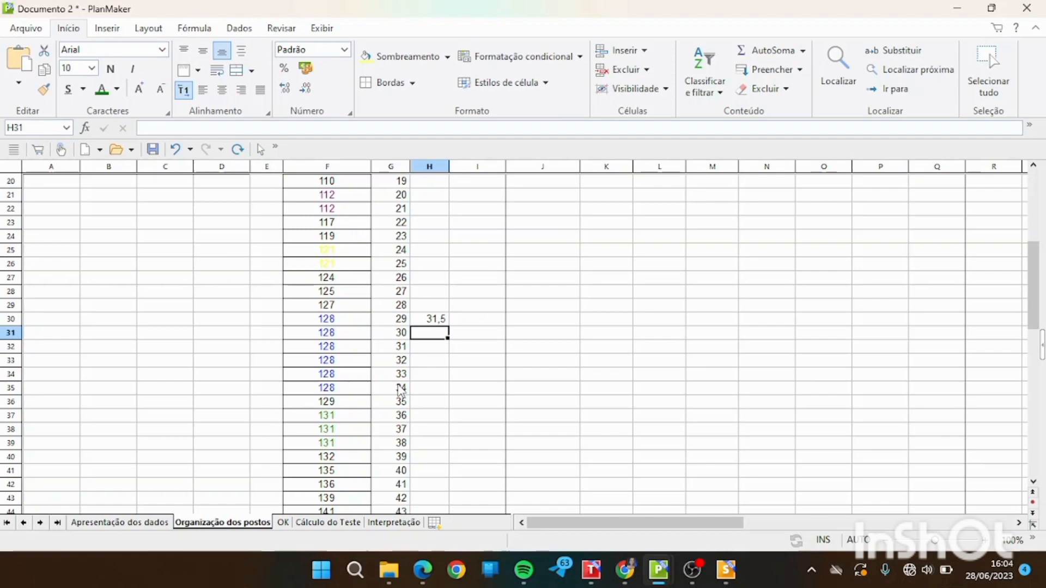
Replace the Postos ranks of all six tied 128s with 31,5 in G30:G35.
left_click(407, 319)
type("31,5")
key("Return")
type("31,5")
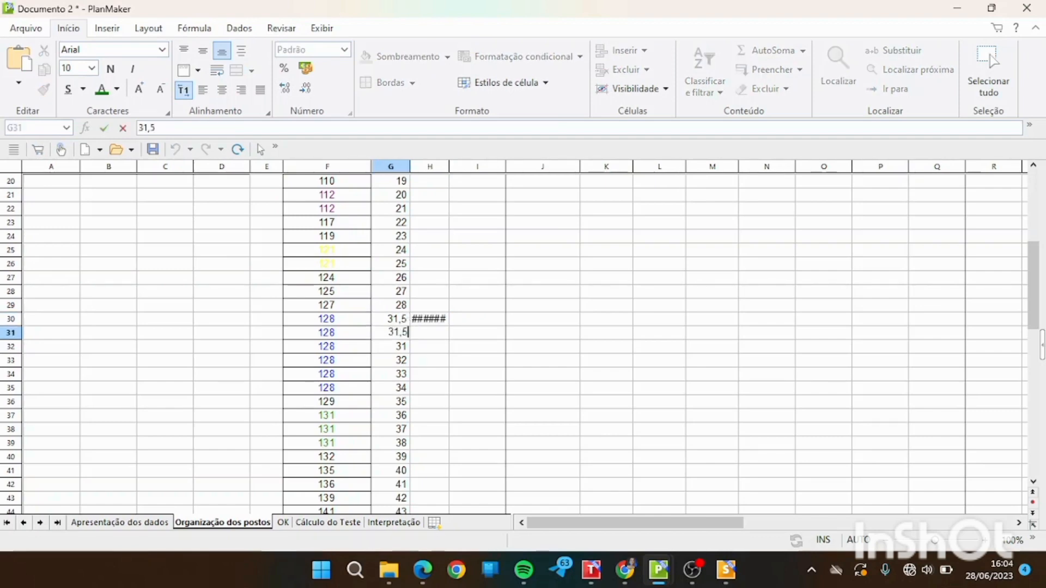
key("Return")
left_click_drag(406, 321, 406, 387)
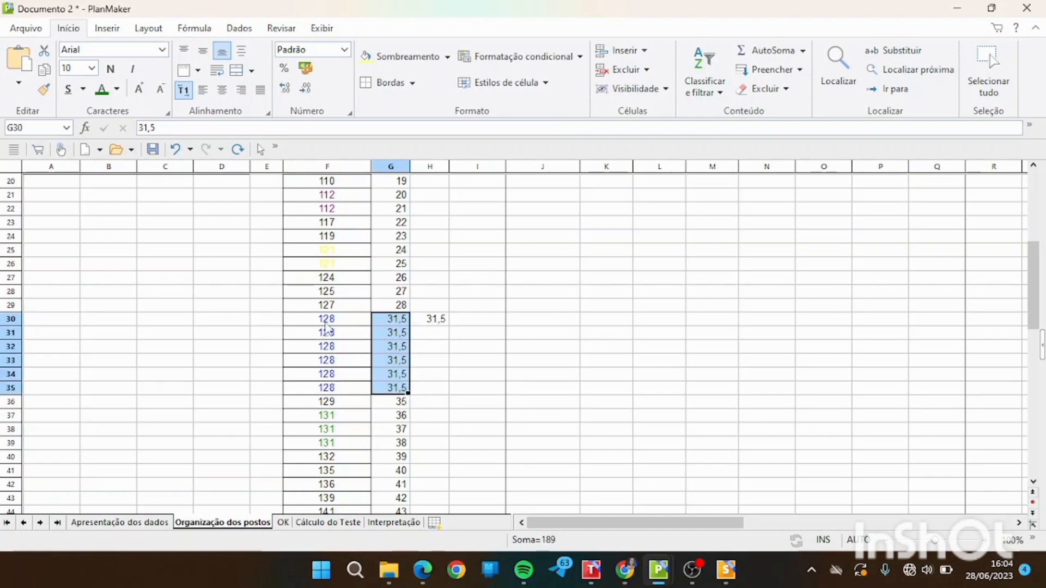
left_click(442, 390)
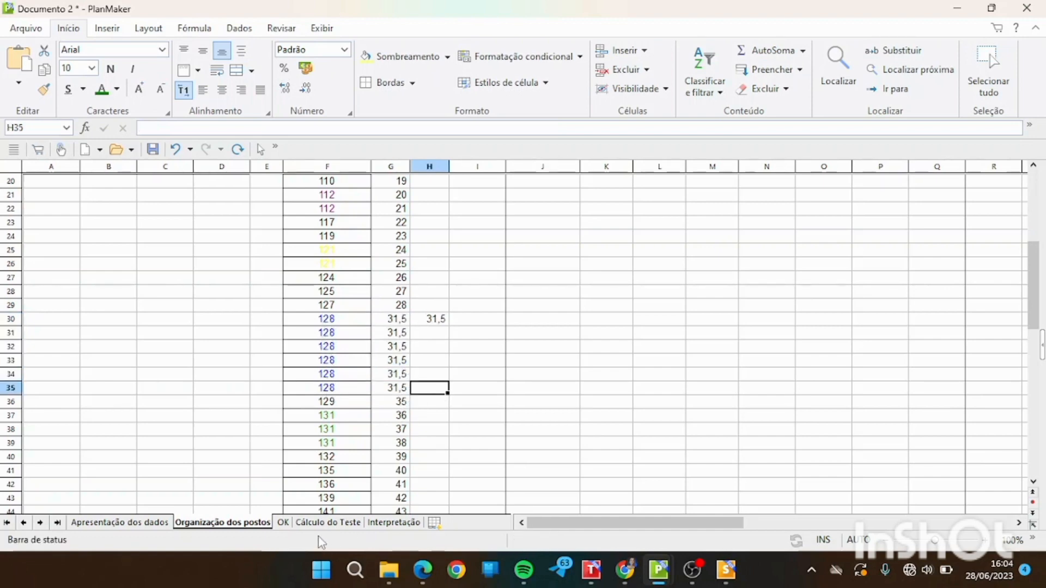
Examine the ordered values and the tie-corrected ranks on the completed OK sheet.
left_click(357, 406)
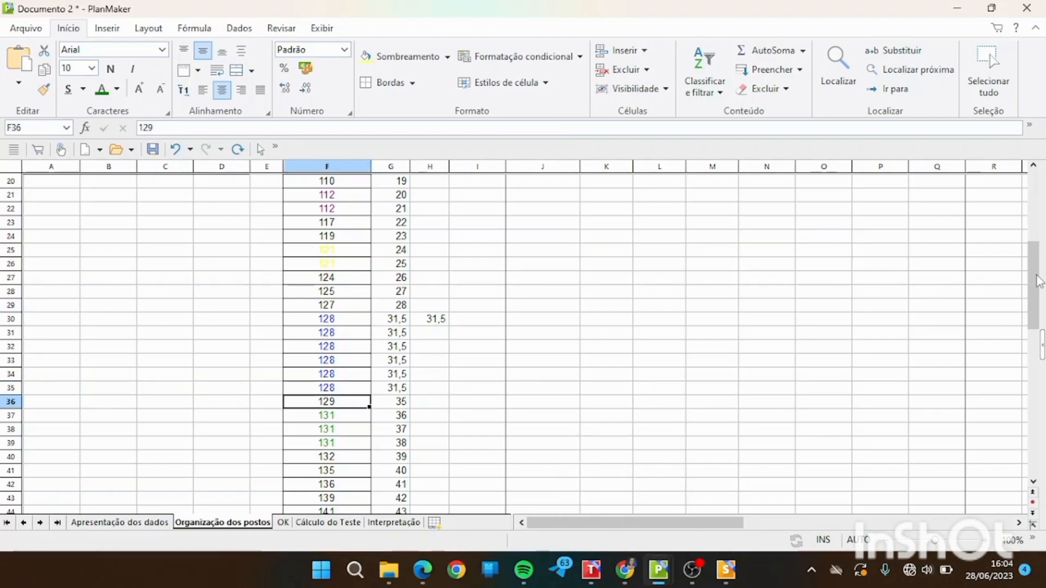
left_click_drag(1037, 282, 1035, 228)
left_click_drag(1037, 220, 1037, 308)
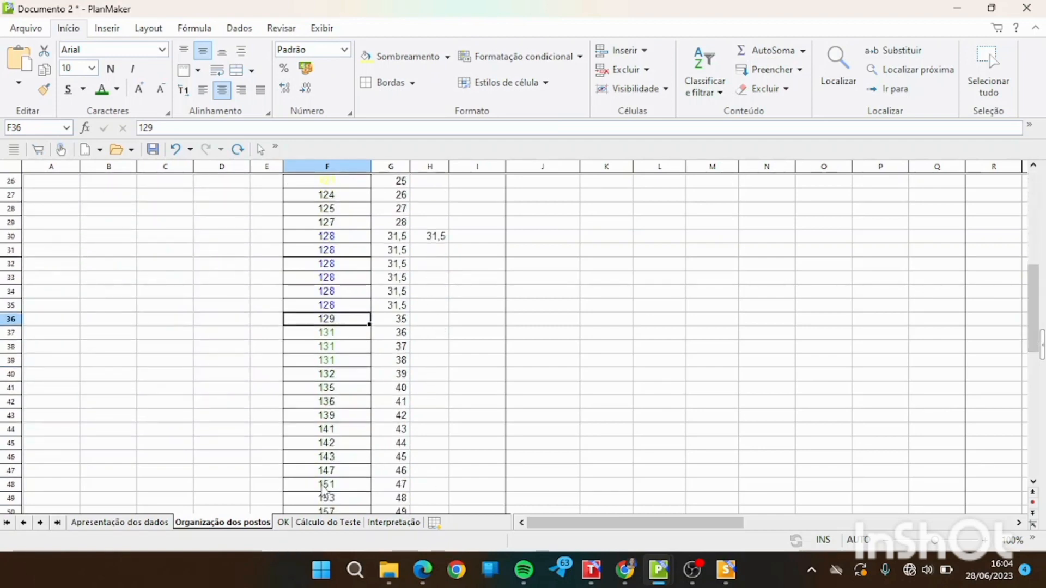
left_click(282, 523)
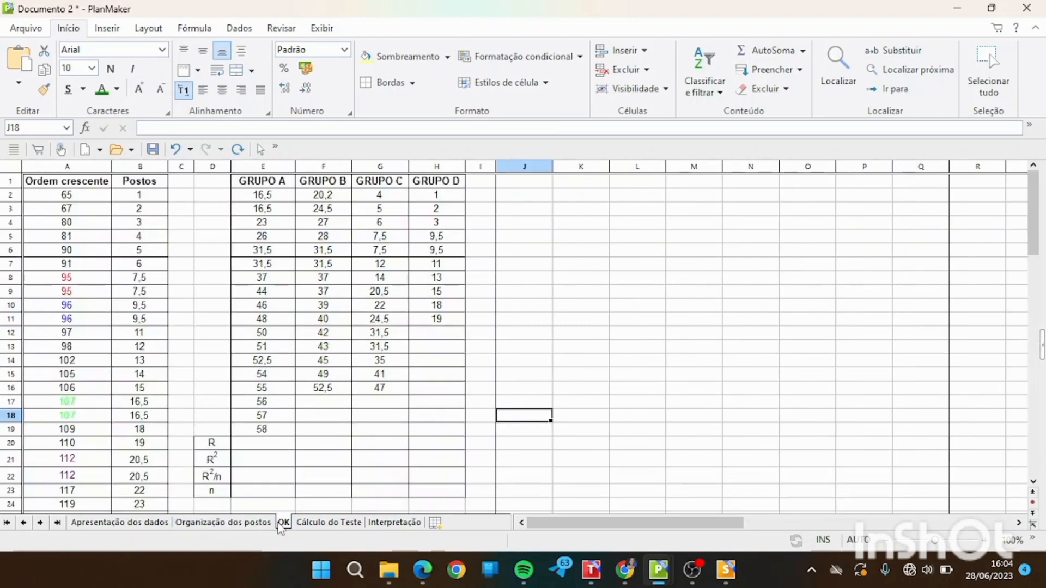
left_click(66, 195)
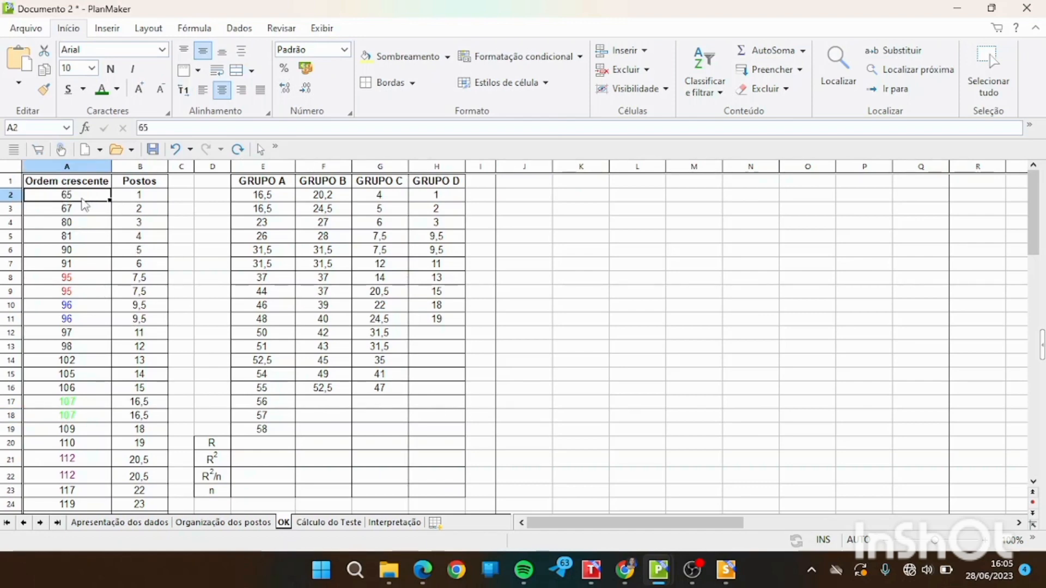
left_click_drag(81, 202, 28, 411)
left_click(136, 439)
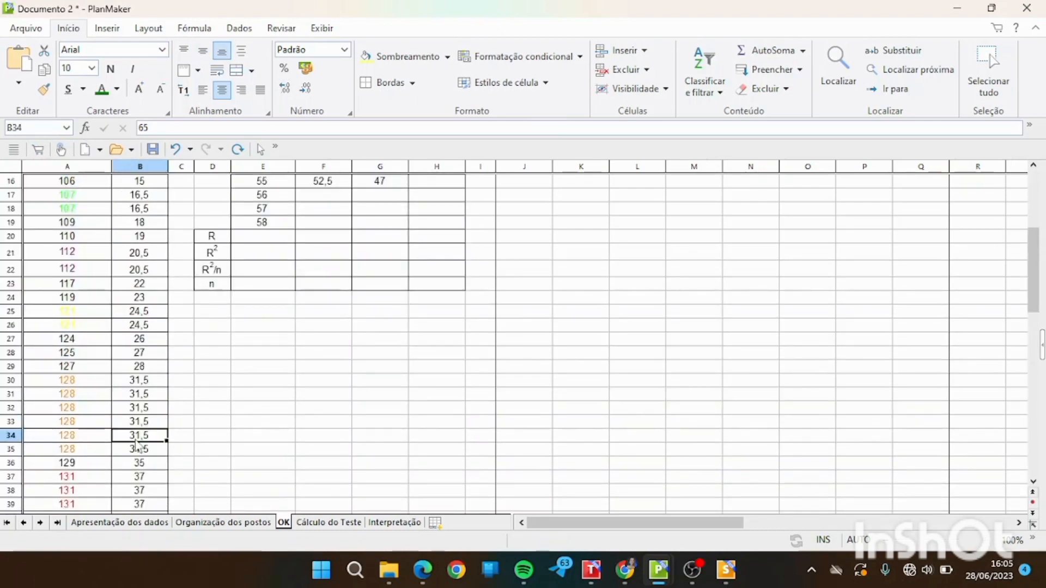
left_click_drag(1037, 247, 1034, 185)
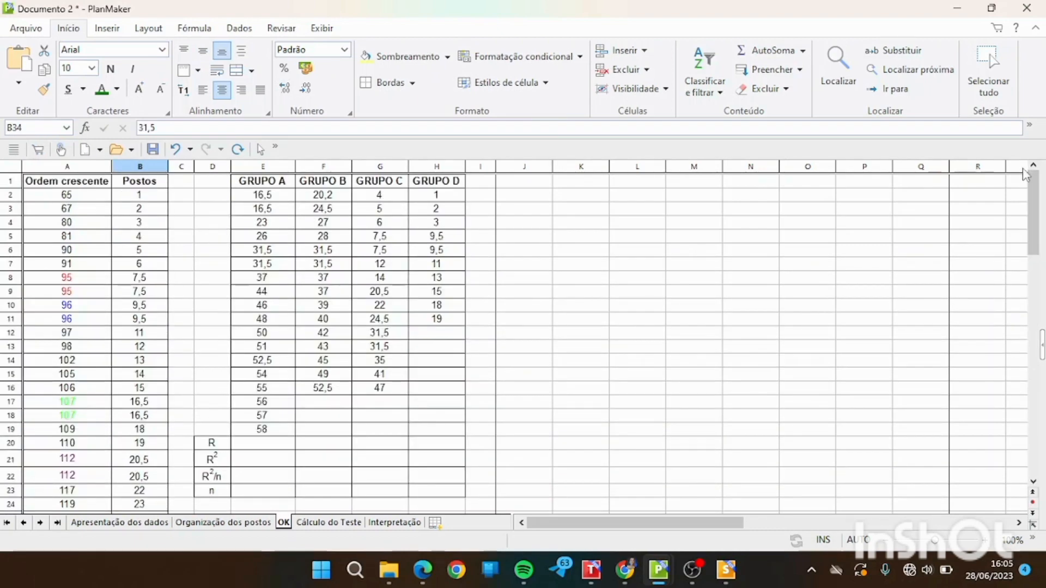
Compare the original group values on the Apresentação dos dados sheet with the ranks per group on the OK sheet.
left_click(139, 526)
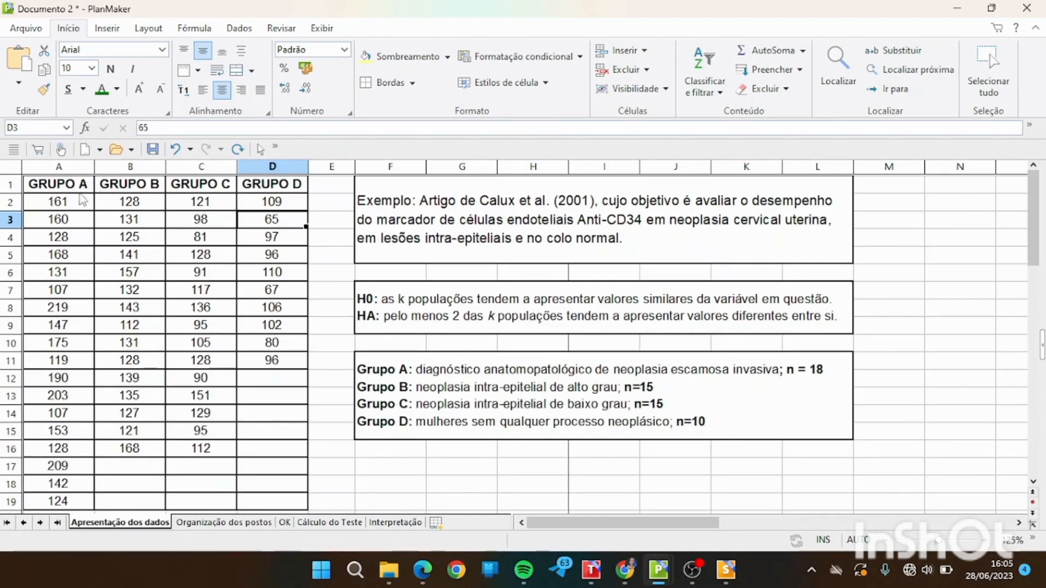
left_click_drag(76, 202, 277, 508)
key("ctrl+c")
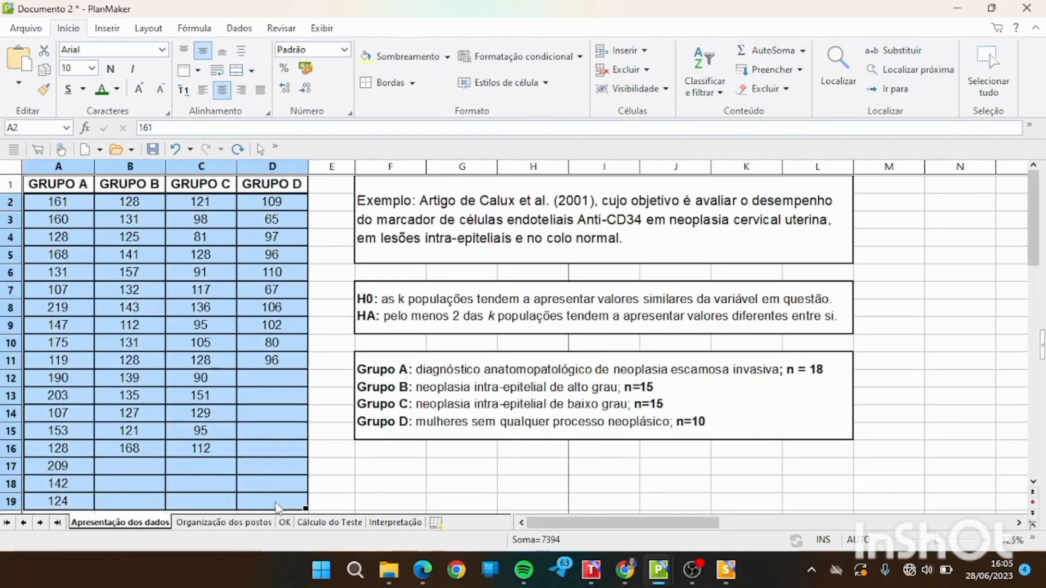
left_click(286, 524)
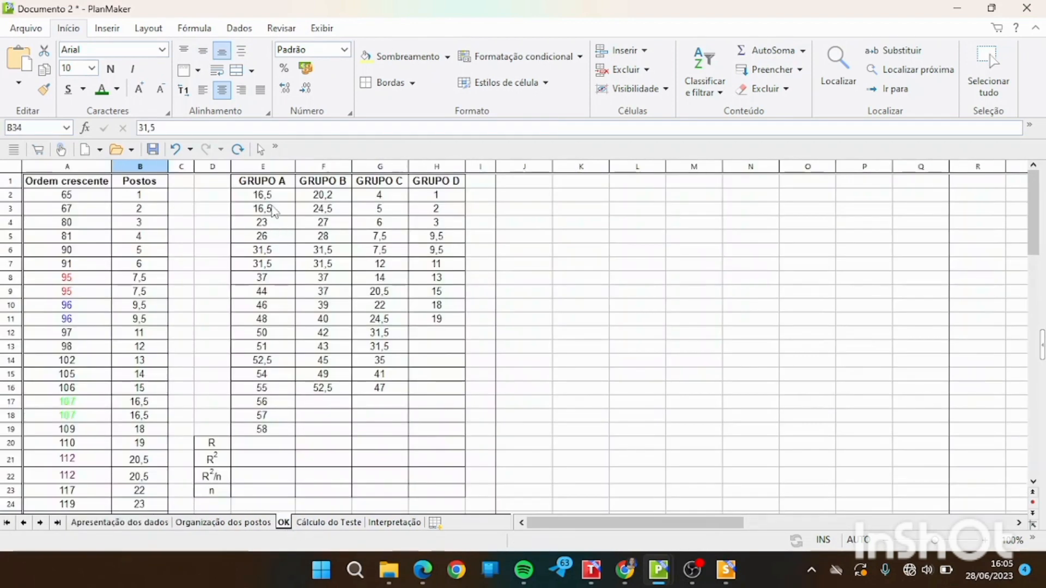
left_click_drag(493, 195, 718, 419)
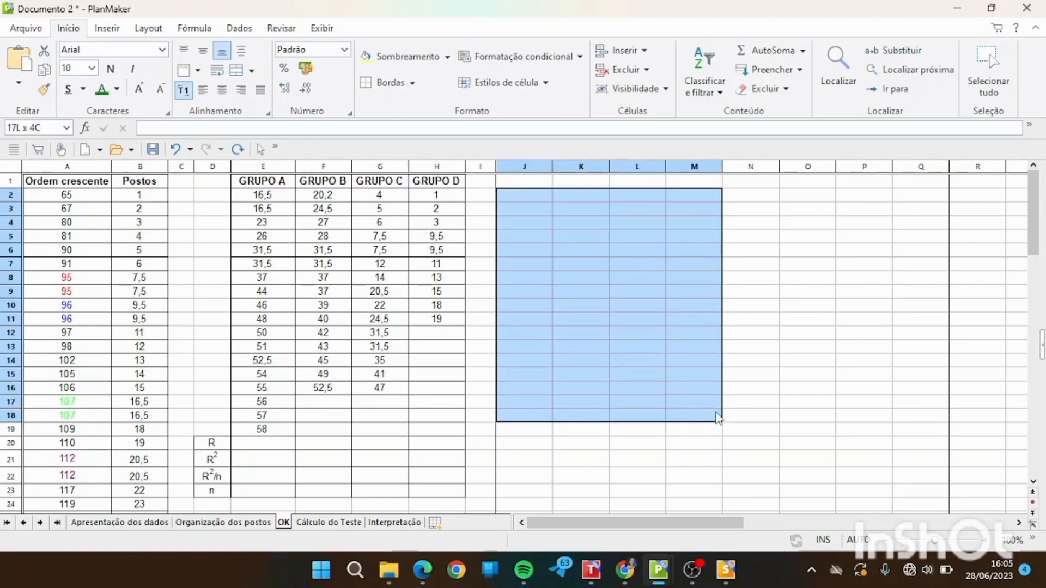
Paste the four groups' original values into J2:M18 and sort the values in J2:J18 in ascending order.
key("ctrl+v")
left_click(541, 197)
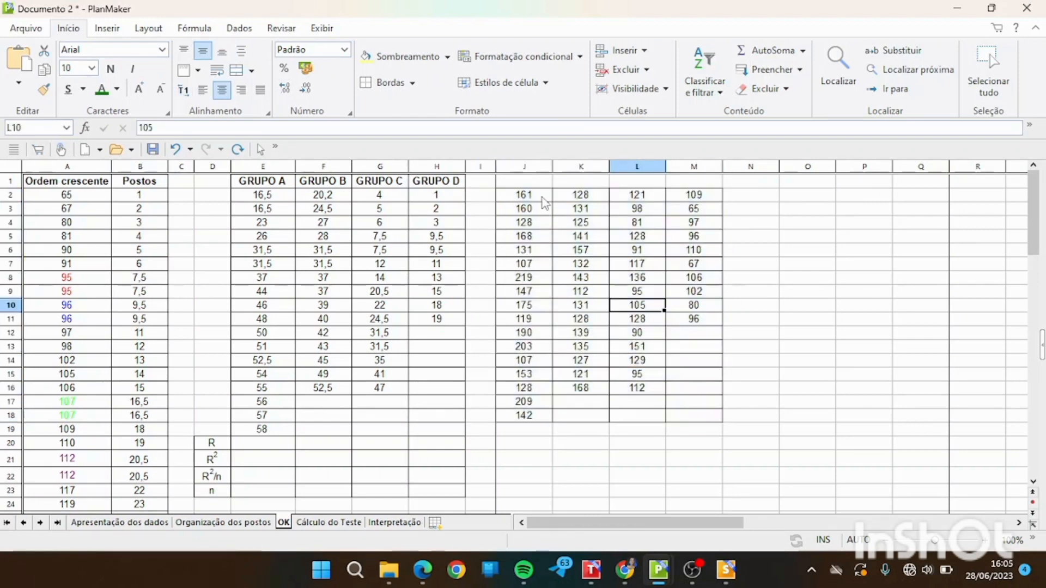
left_click_drag(541, 197, 535, 420)
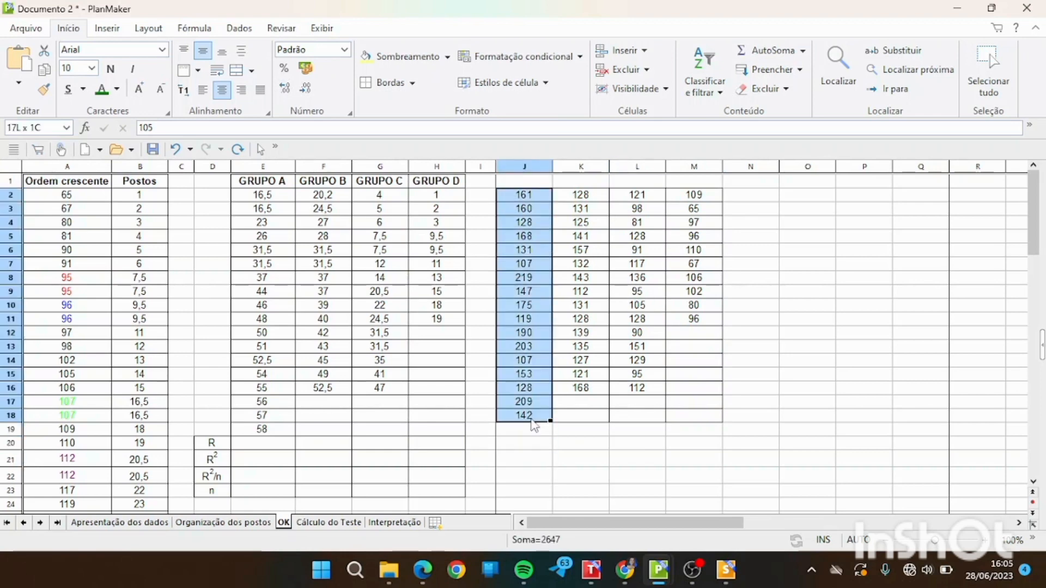
left_click(702, 87)
left_click(720, 139)
Sort the pasted values in K2:K16, L2:L16 and M2:M11 separately in ascending order.
left_click_drag(593, 196, 586, 389)
left_click(703, 88)
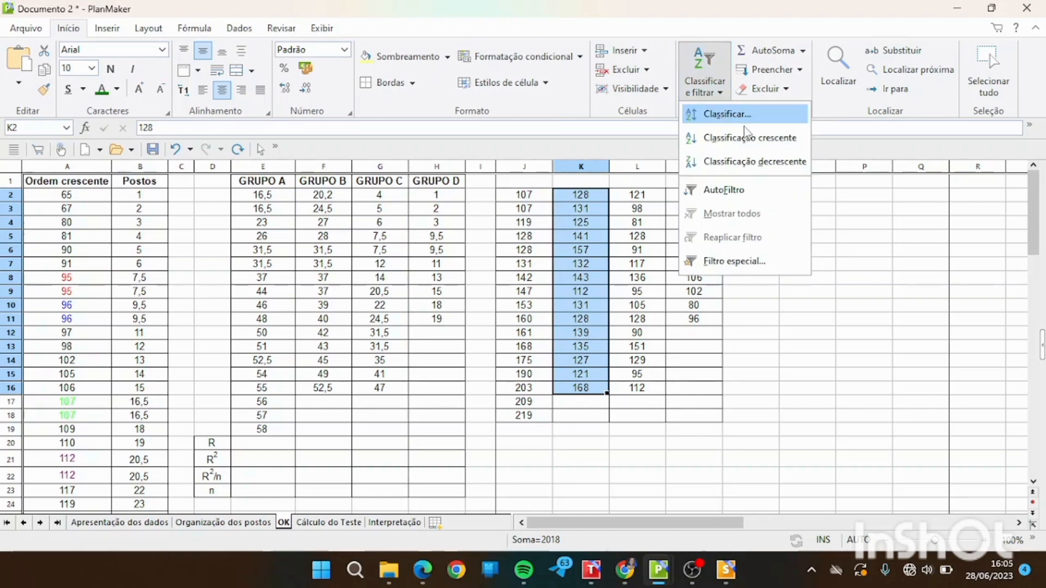
left_click(747, 138)
left_click_drag(657, 197, 660, 388)
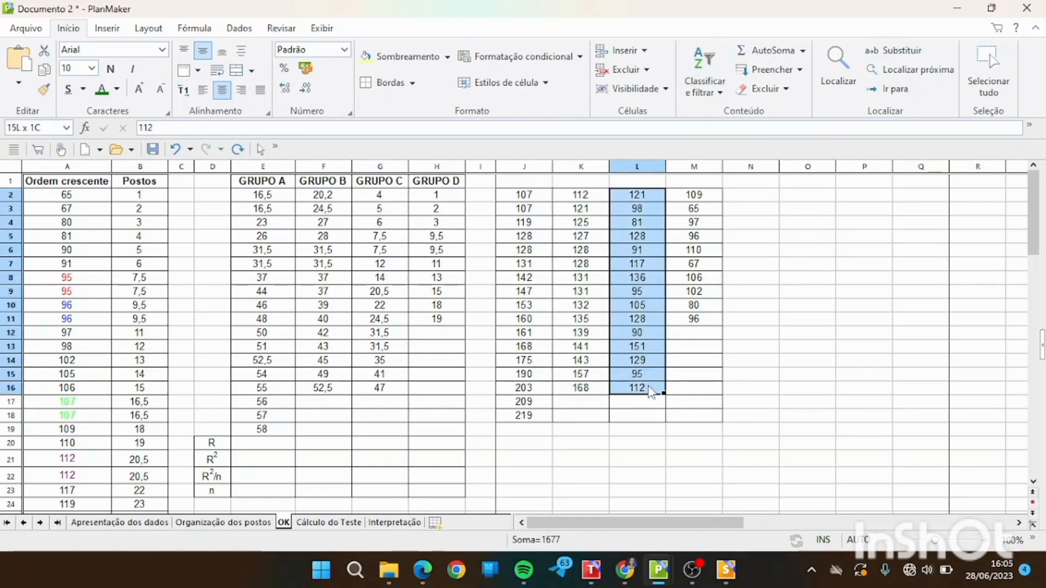
left_click(718, 79)
left_click(757, 140)
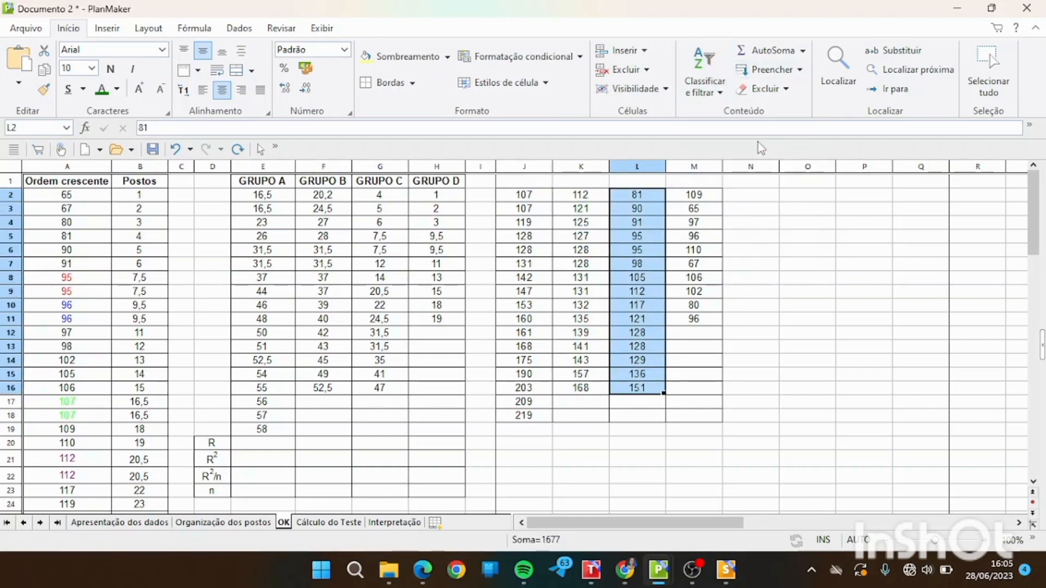
left_click_drag(694, 195, 704, 324)
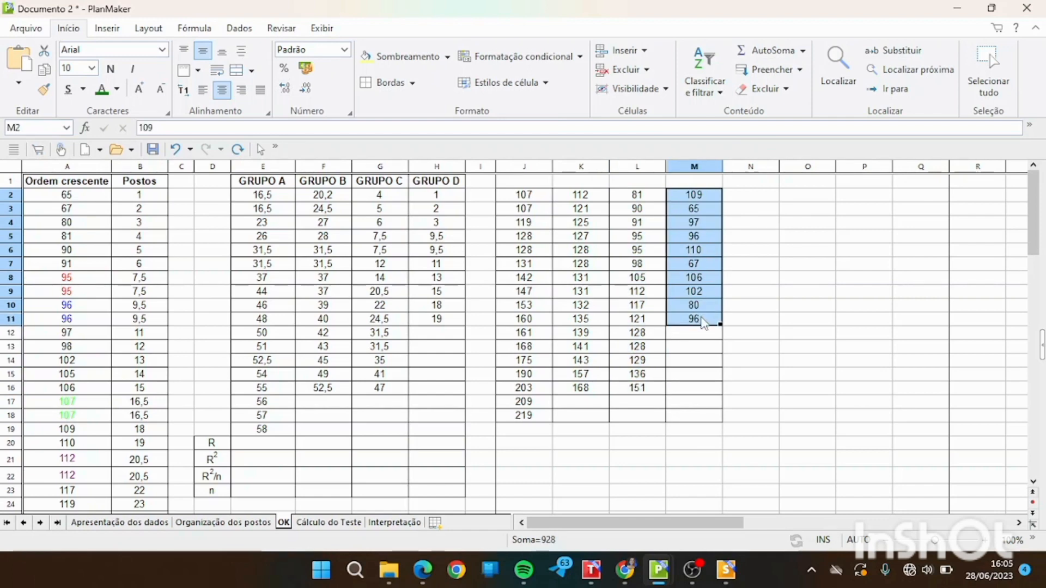
left_click(711, 82)
left_click(730, 143)
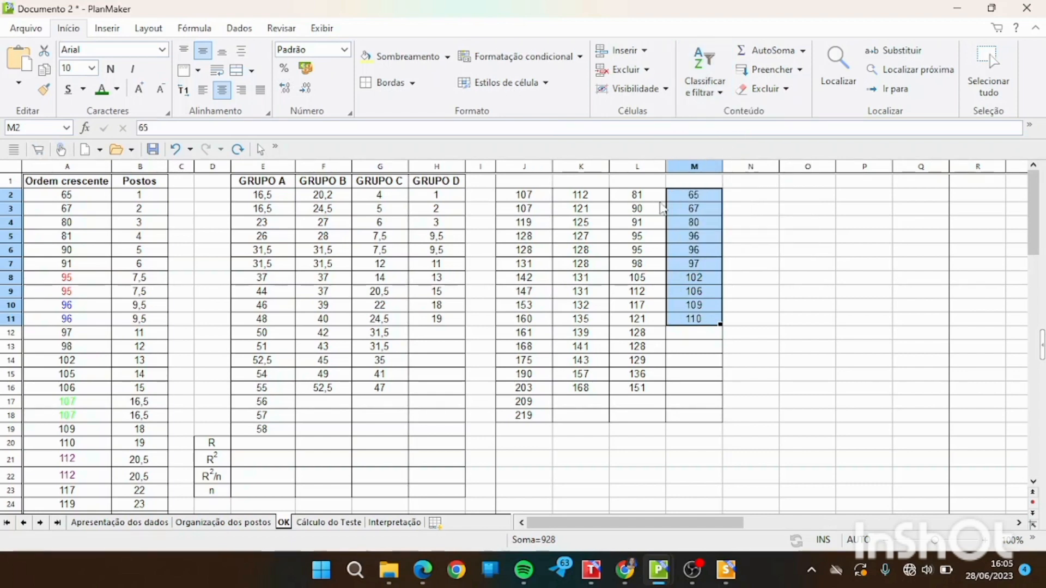
left_click(564, 306)
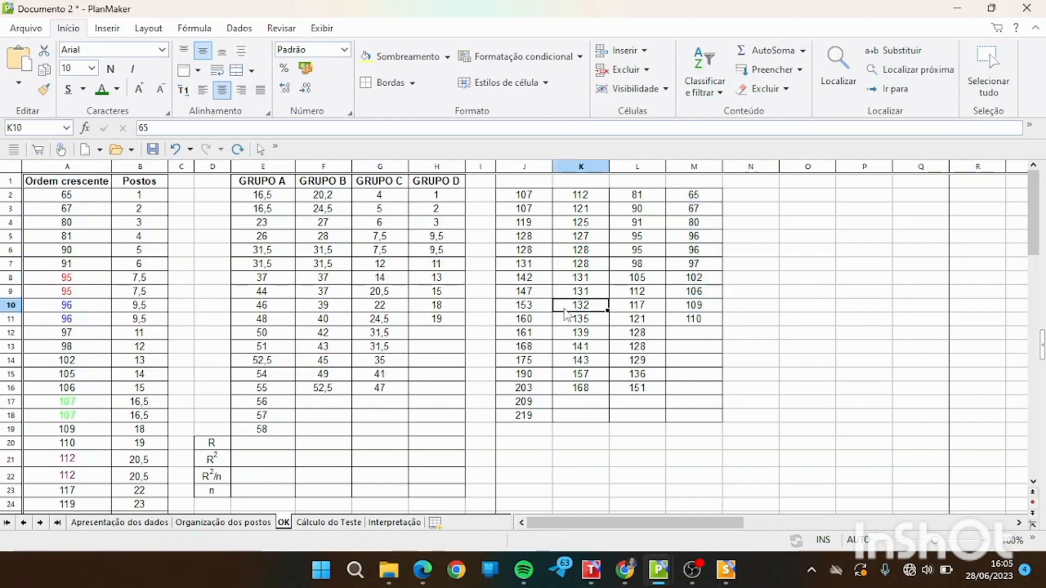
Replace the two tied 107s in J2:J3 with their rank 16,5 from the Postos column.
left_click(524, 196)
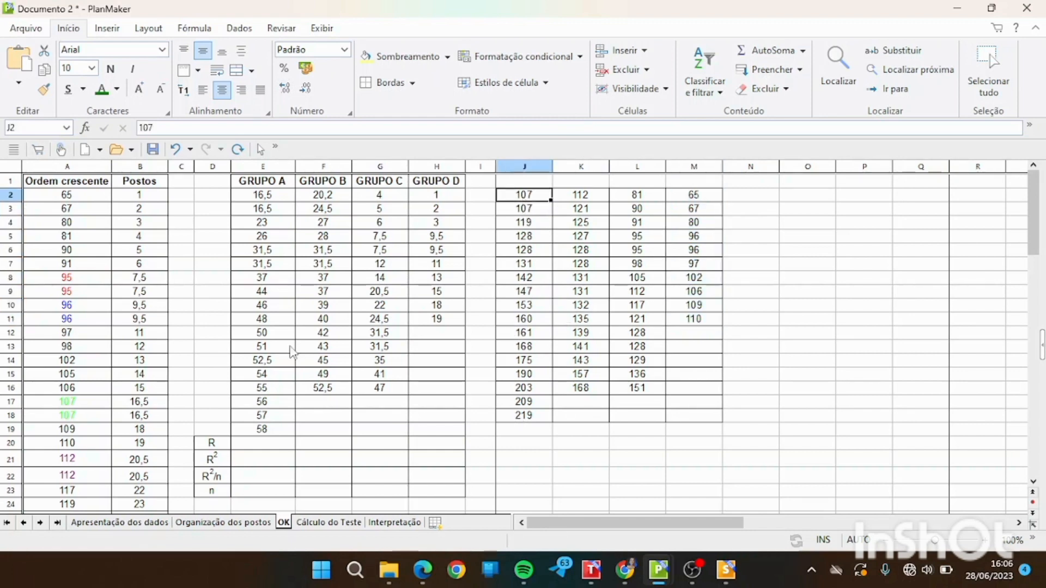
left_click(52, 404)
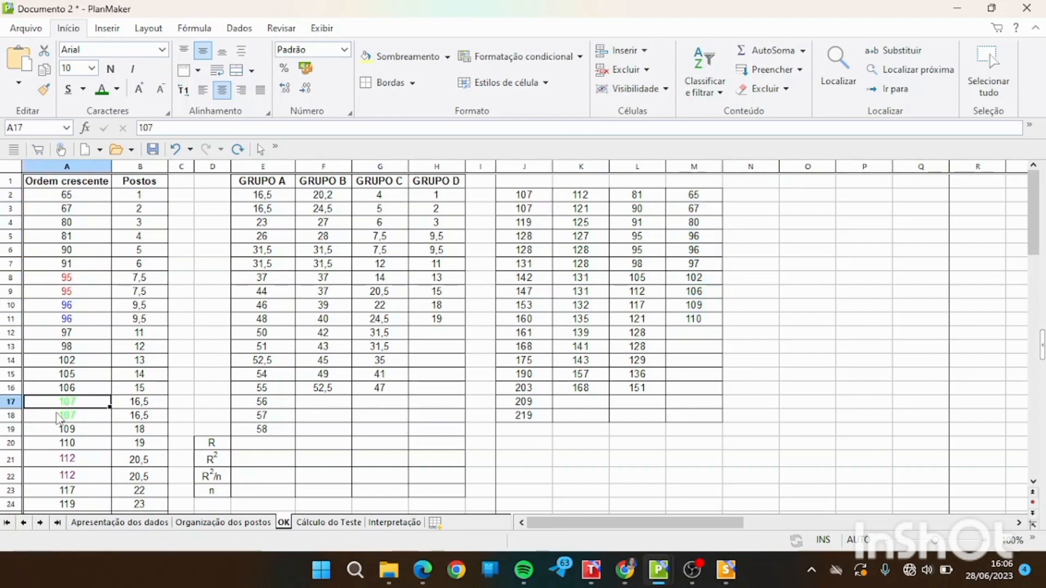
left_click(60, 418)
left_click(155, 404)
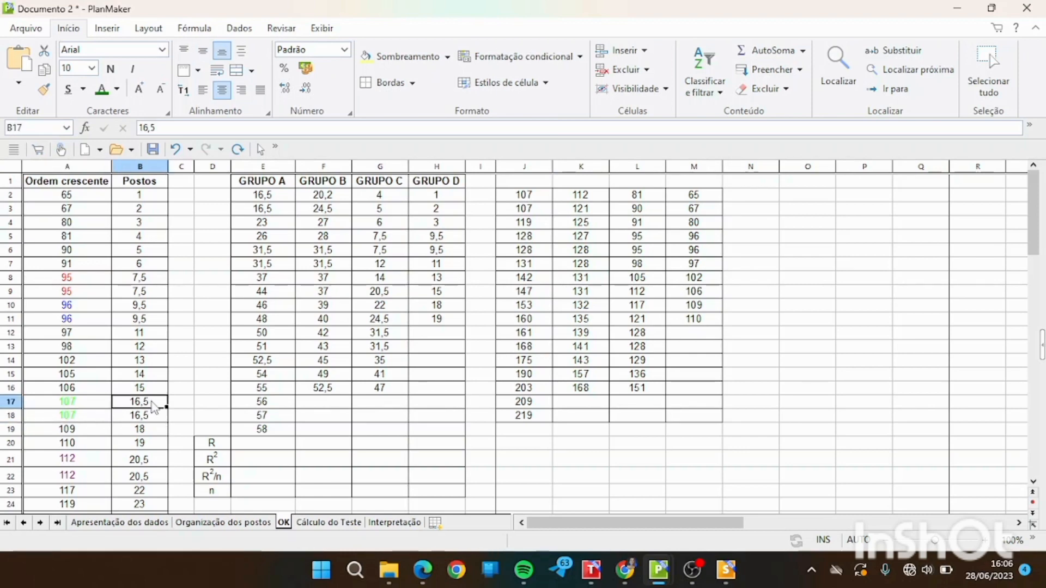
left_click(521, 197)
type("16,5")
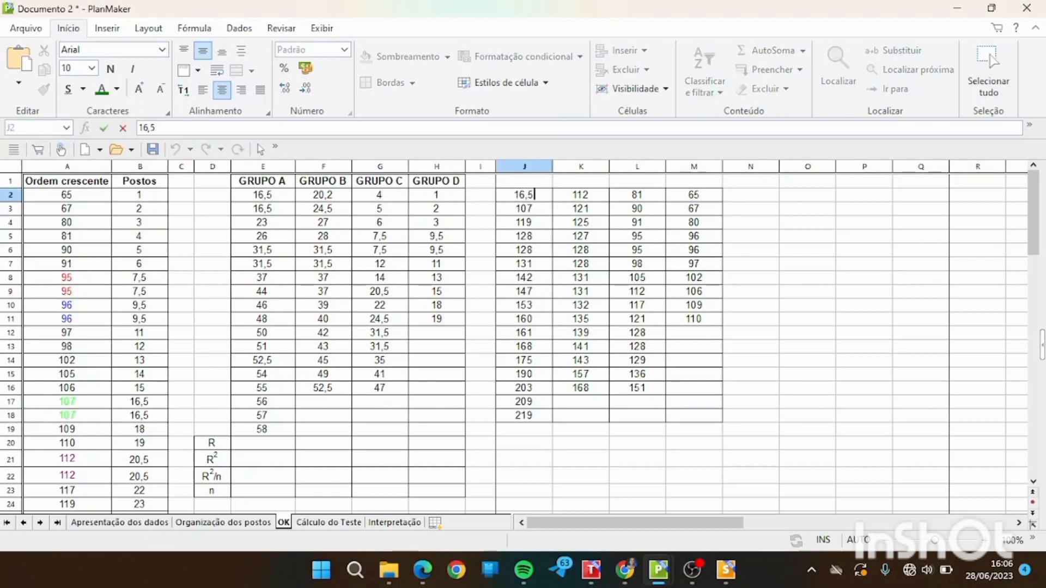
key("Return")
type("16,5")
key("Return")
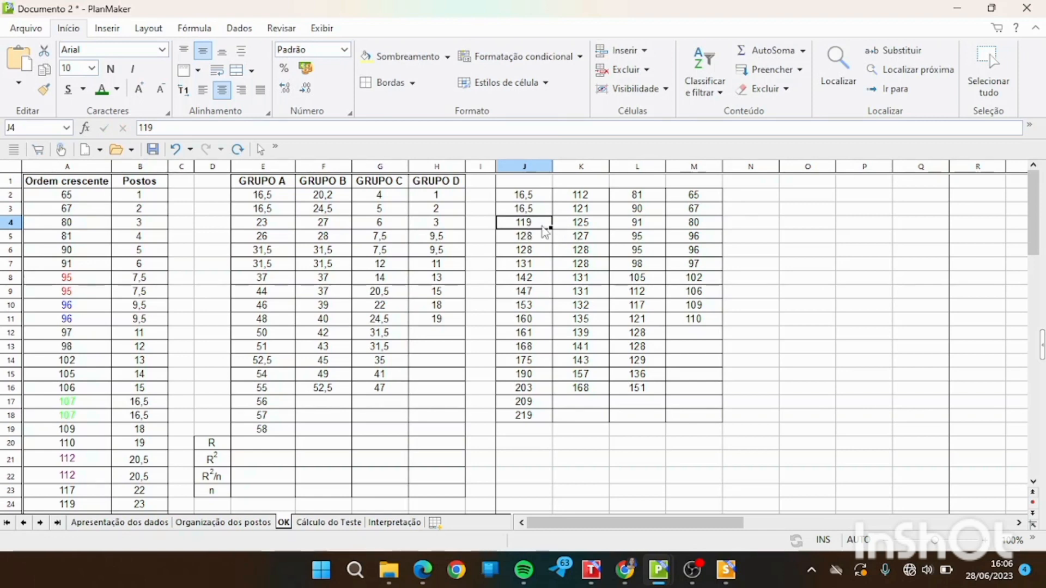
left_click_drag(545, 233, 547, 466)
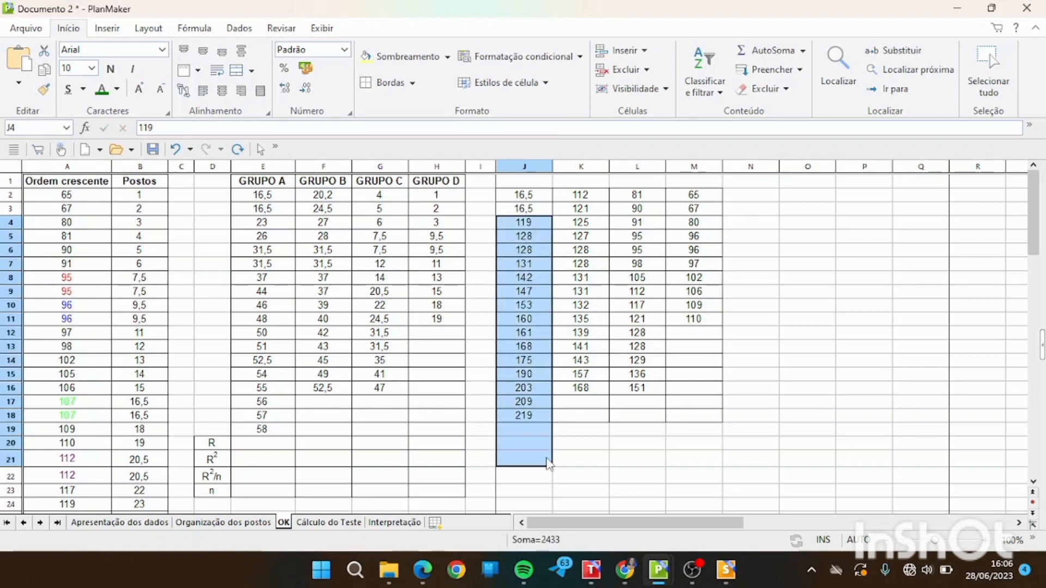
Replace the first five values of the fourth pasted column, M2:M6, with the ranks 1, 2, 3, 9,5 and 9,5.
left_click(697, 198)
type("1")
key("Return")
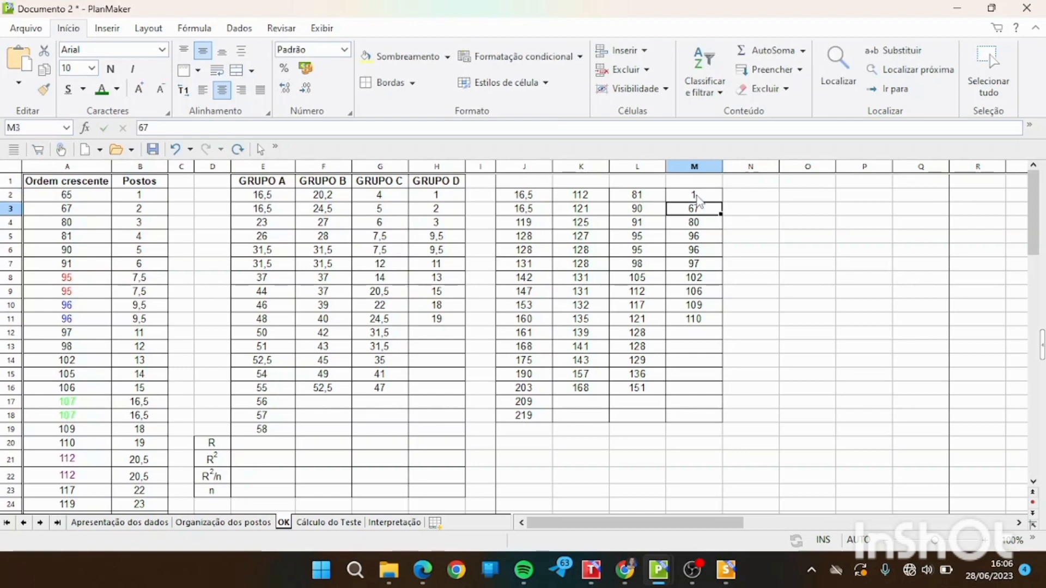
type("2")
key("Return")
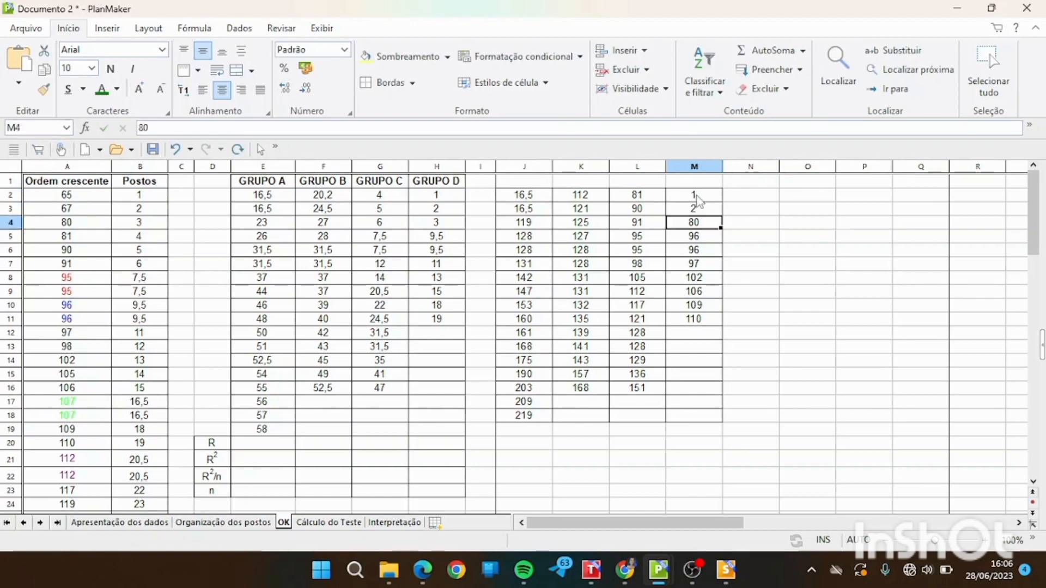
type("3")
key("Return")
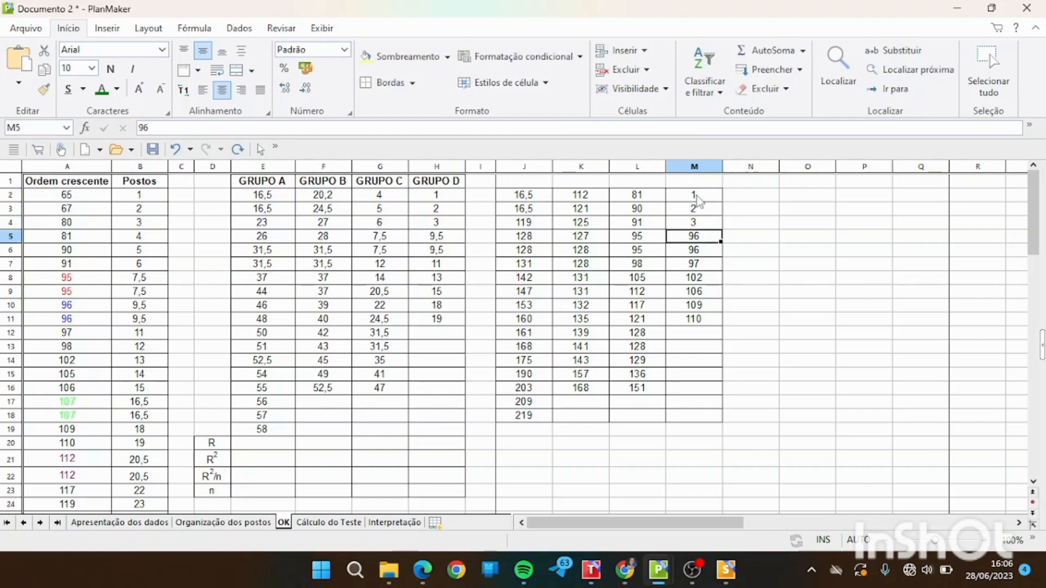
type("9,5")
key("Return")
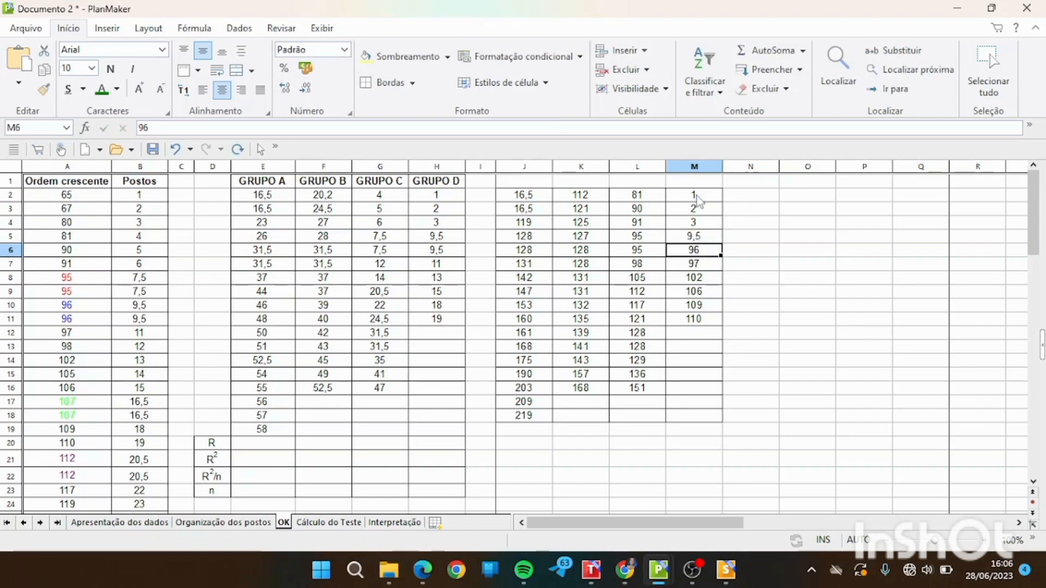
type("9,5")
key("Return")
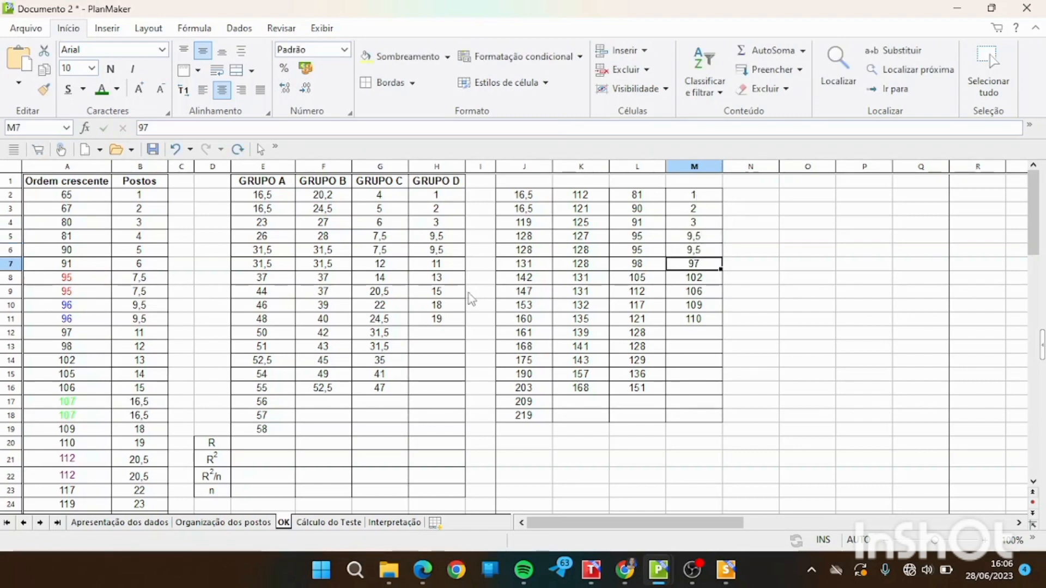
Correct the first GRUPO B rank in F2 to 20,5.
double_click(338, 195)
key("BackSpace")
type("5")
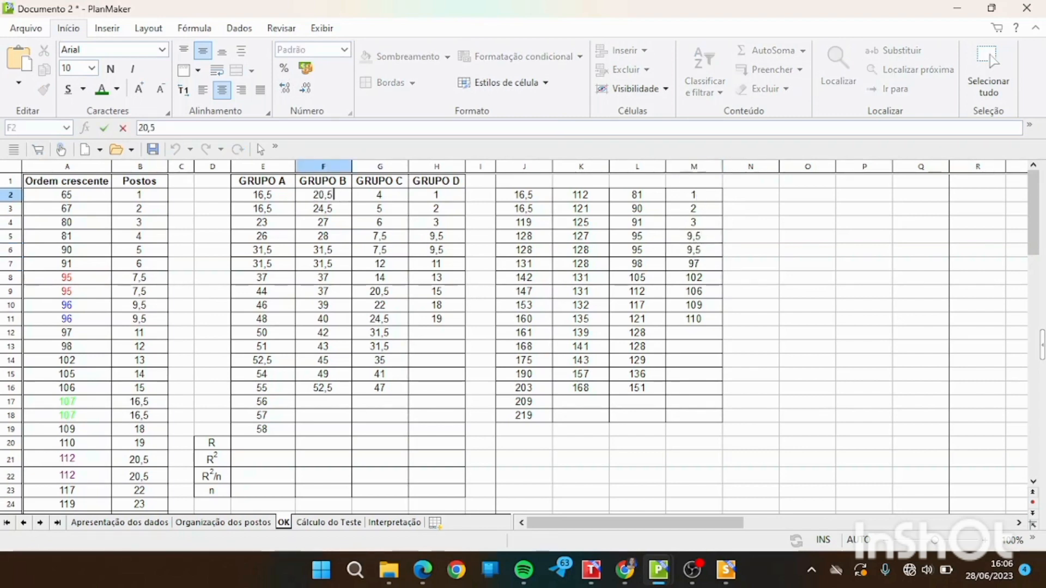
left_click(359, 265)
Delete the cells J2:M18 holding the pasted demonstration values, keeping the completed rank table in E2:H19.
left_click_drag(256, 197, 460, 434)
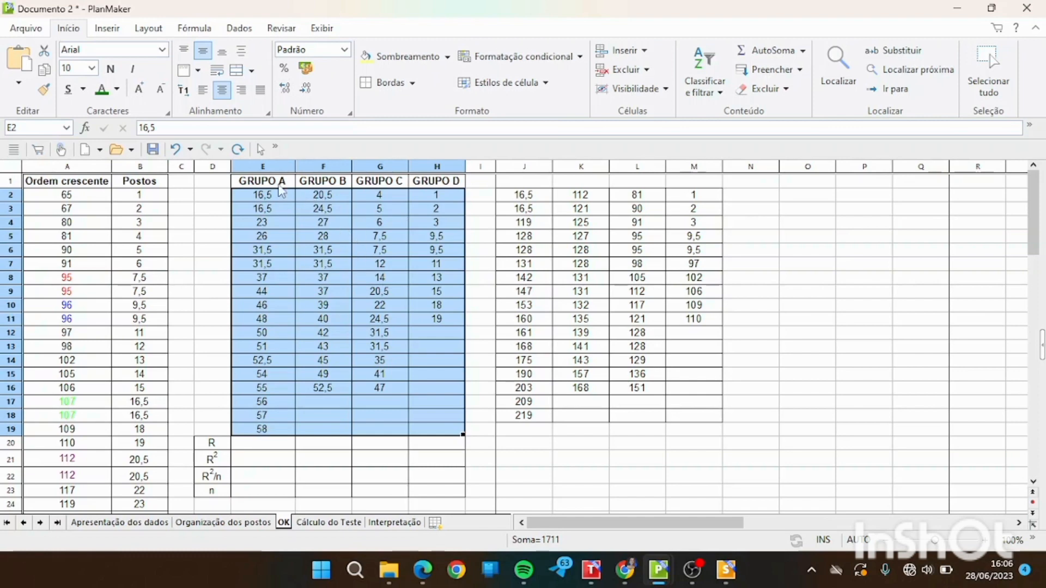
left_click(592, 215)
left_click_drag(534, 195, 696, 417)
right_click(696, 417)
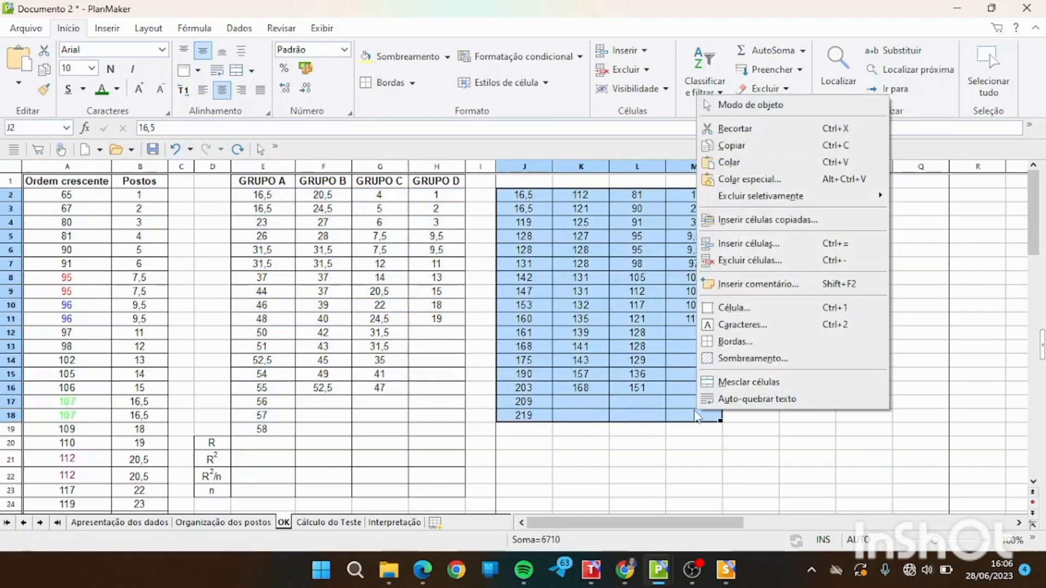
left_click(763, 262)
left_click(617, 250)
left_click(578, 452)
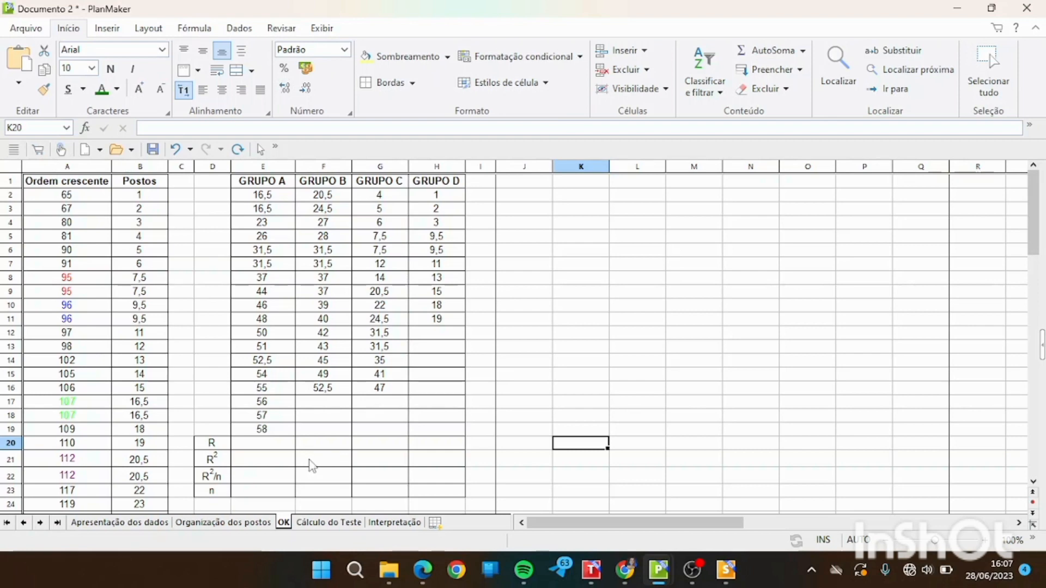
Examine the H formula on the Cálculo do Teste sheet and the R, R² and R²/n rows on the OK sheet.
left_click(328, 522)
left_click_drag(1033, 276, 1034, 223)
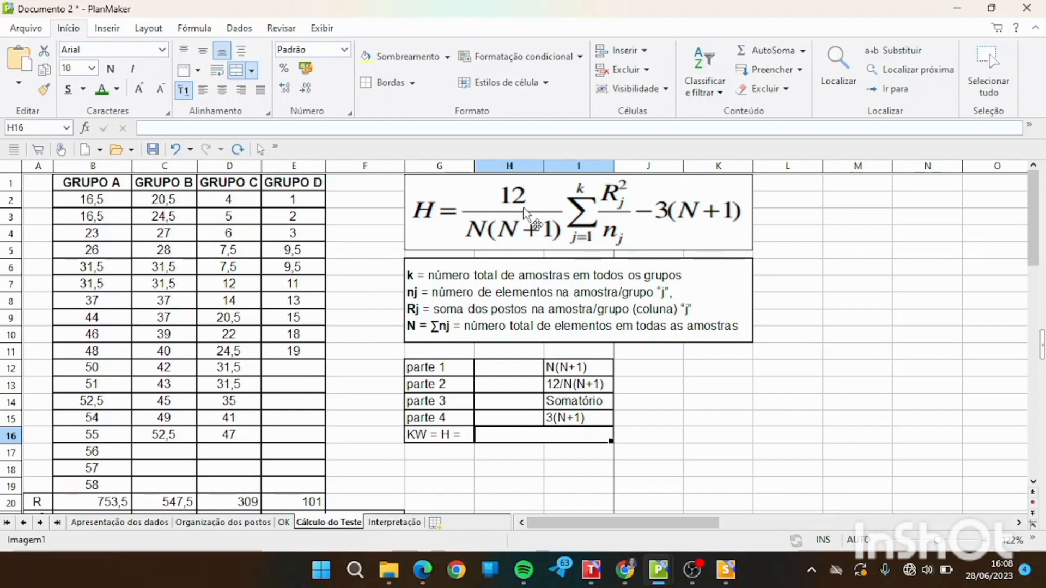
left_click(283, 523)
left_click(269, 462)
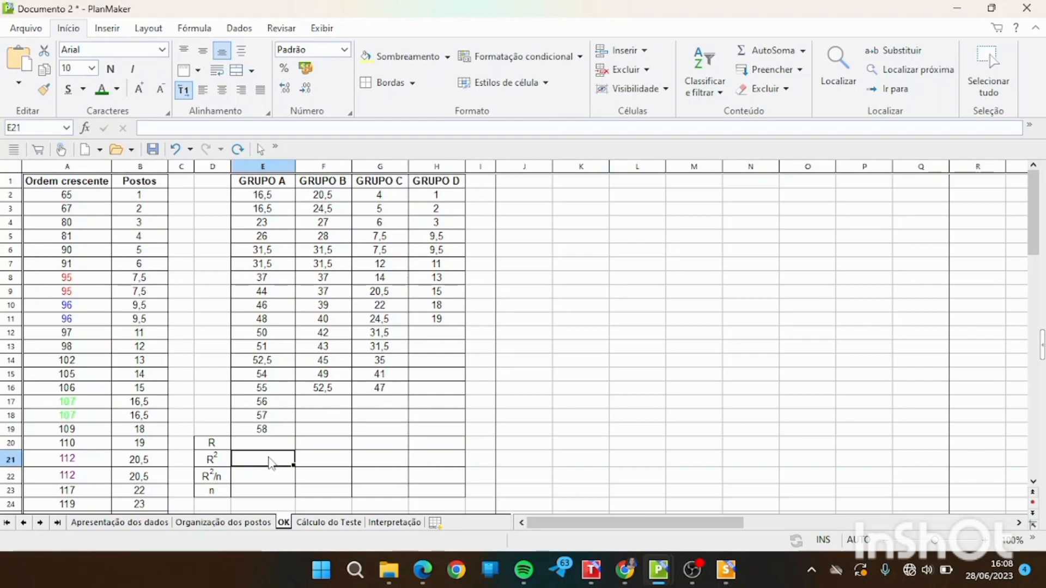
left_click(224, 462)
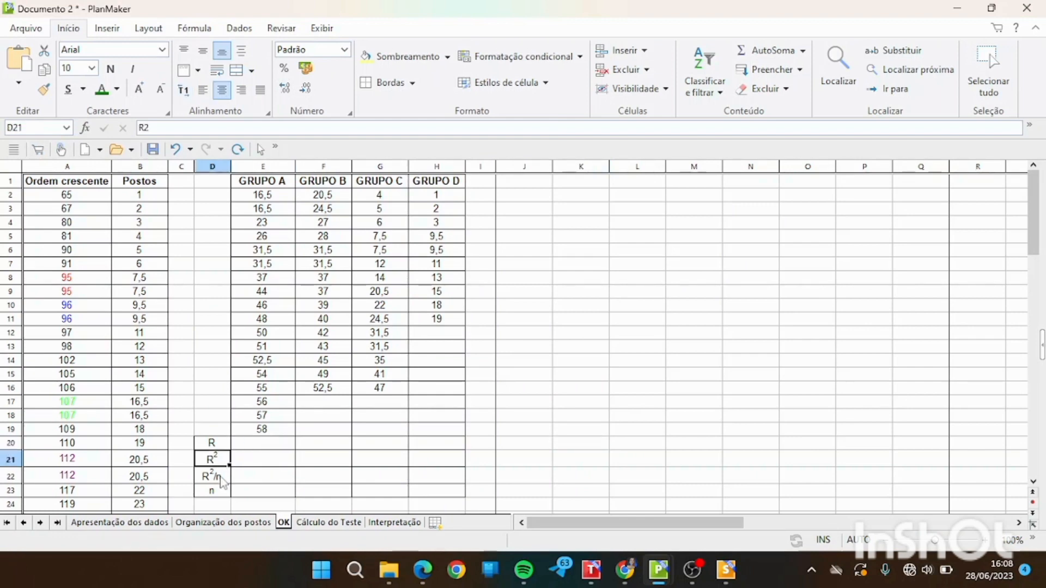
left_click(219, 476)
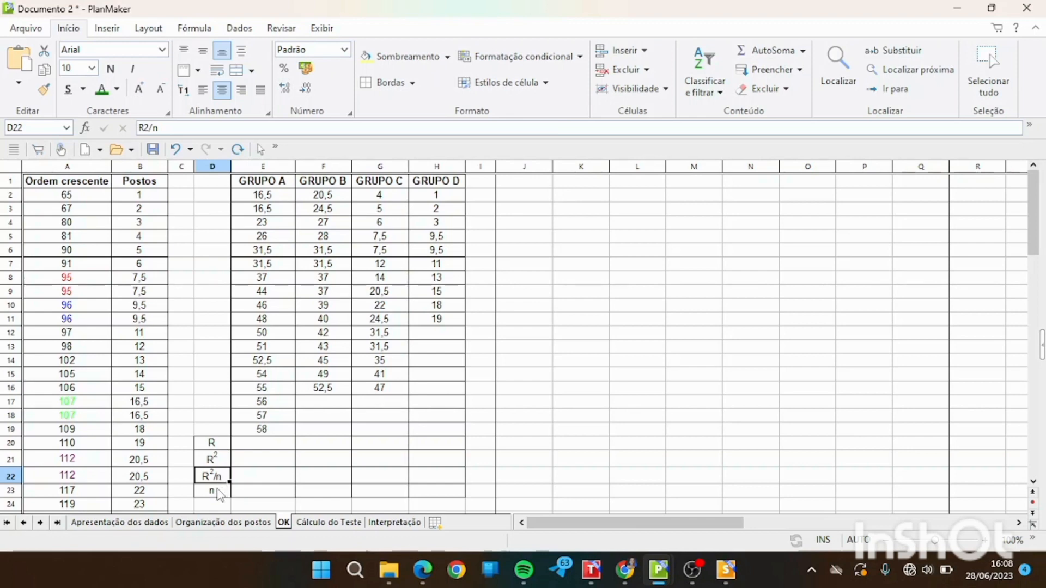
In E20 of the OK sheet, sum the GRUPO A ranks with =soma(E2:E19).
left_click(257, 448)
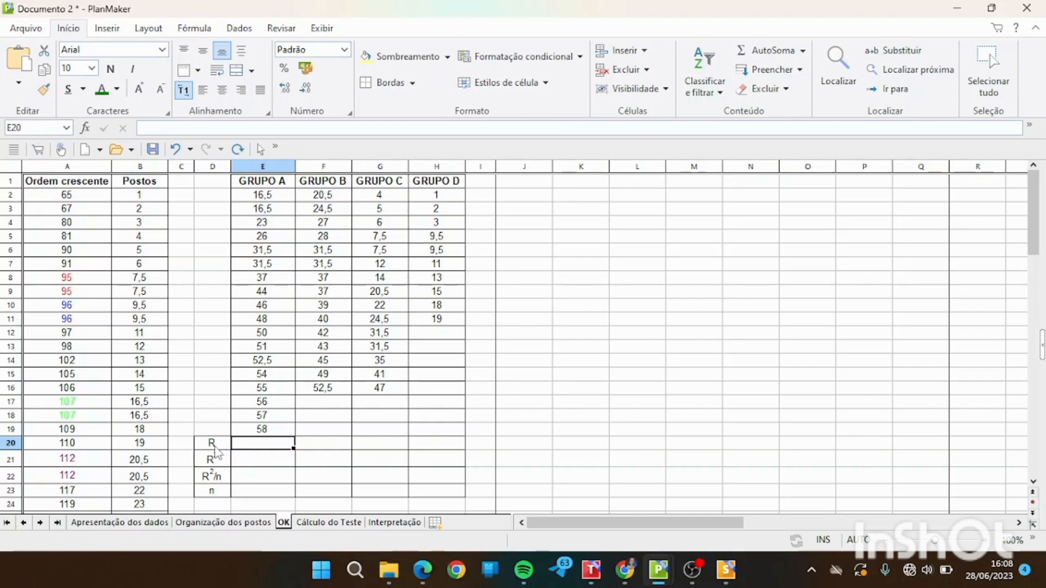
left_click_drag(281, 197, 283, 431)
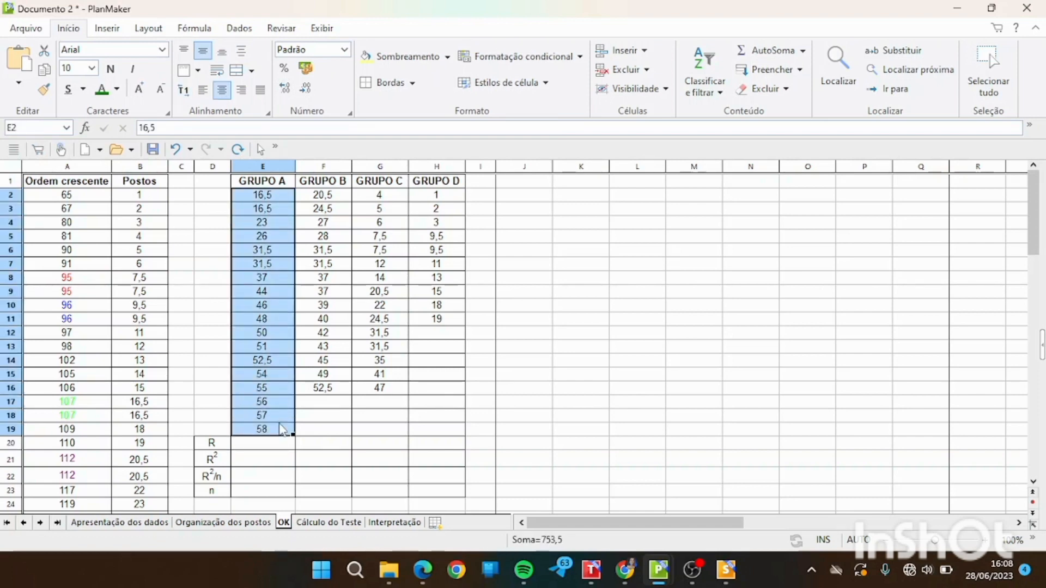
left_click(260, 445)
type("=soma(")
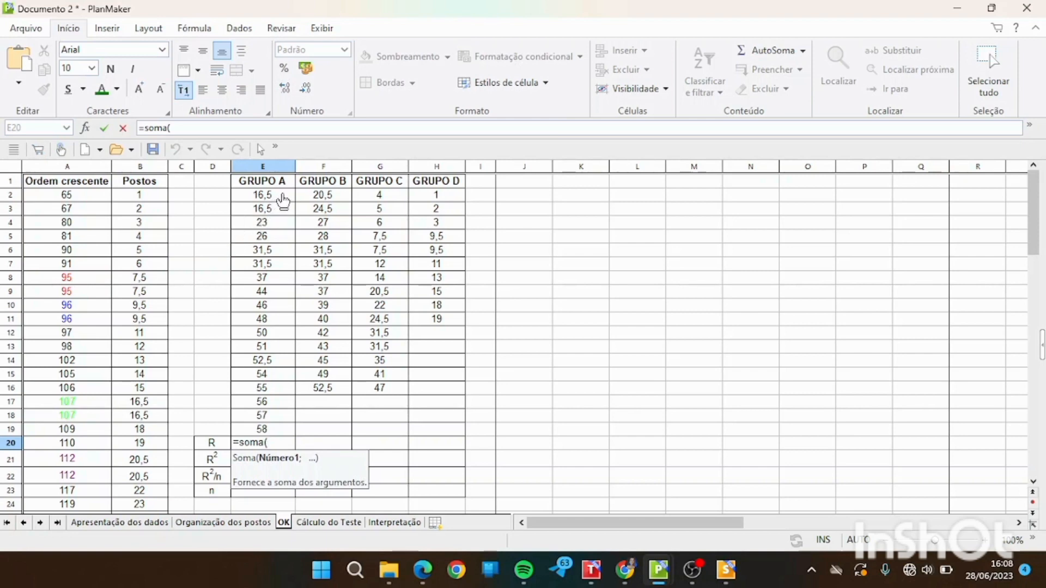
left_click_drag(279, 197, 267, 433)
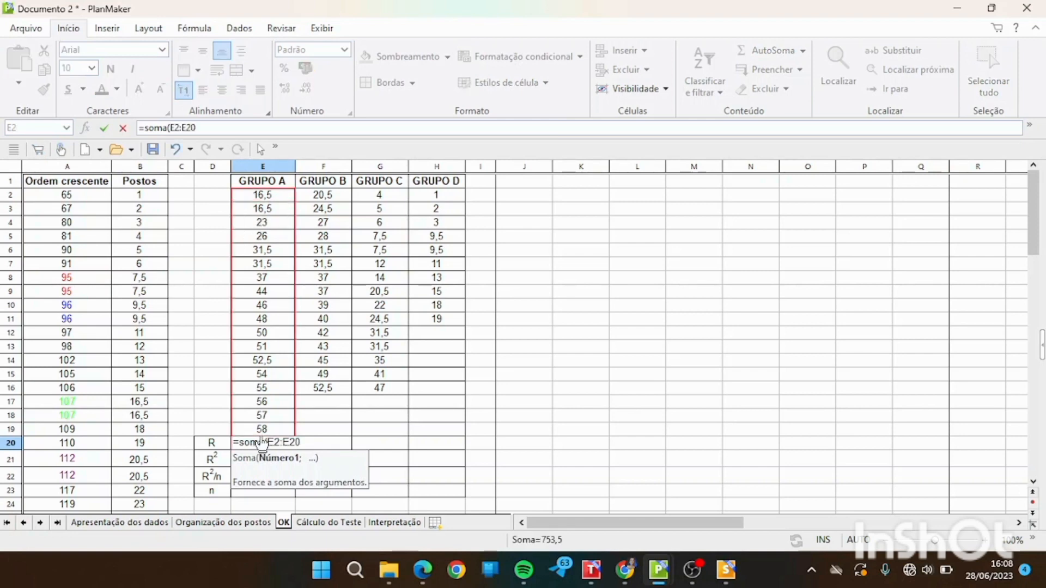
type(")")
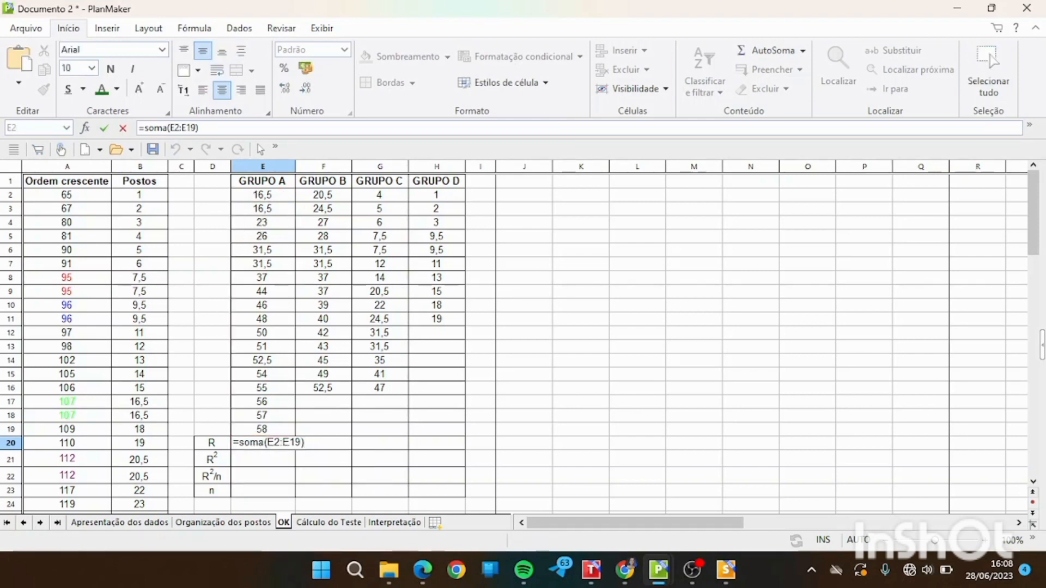
key("Return")
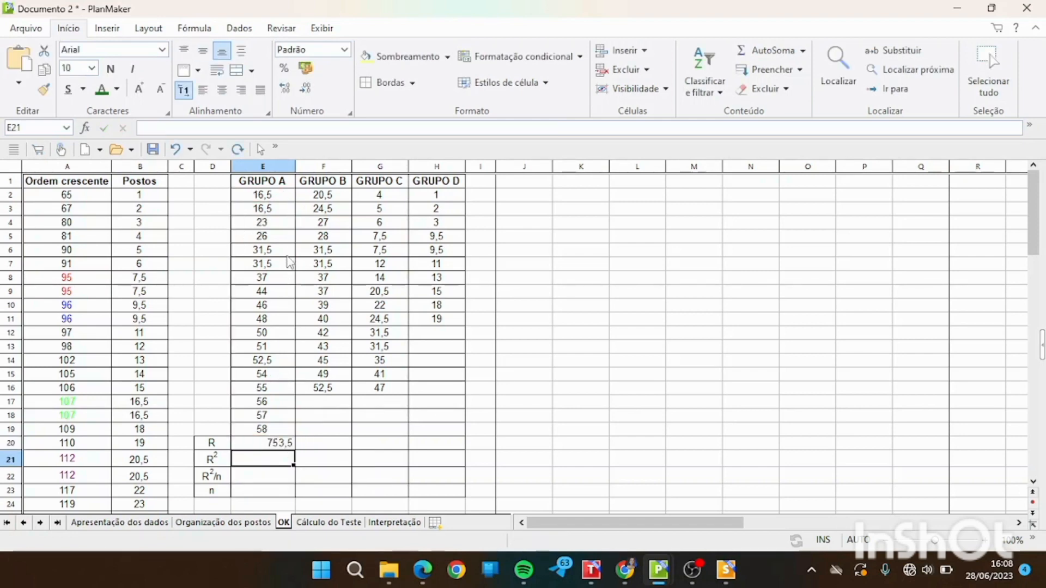
left_click(335, 442)
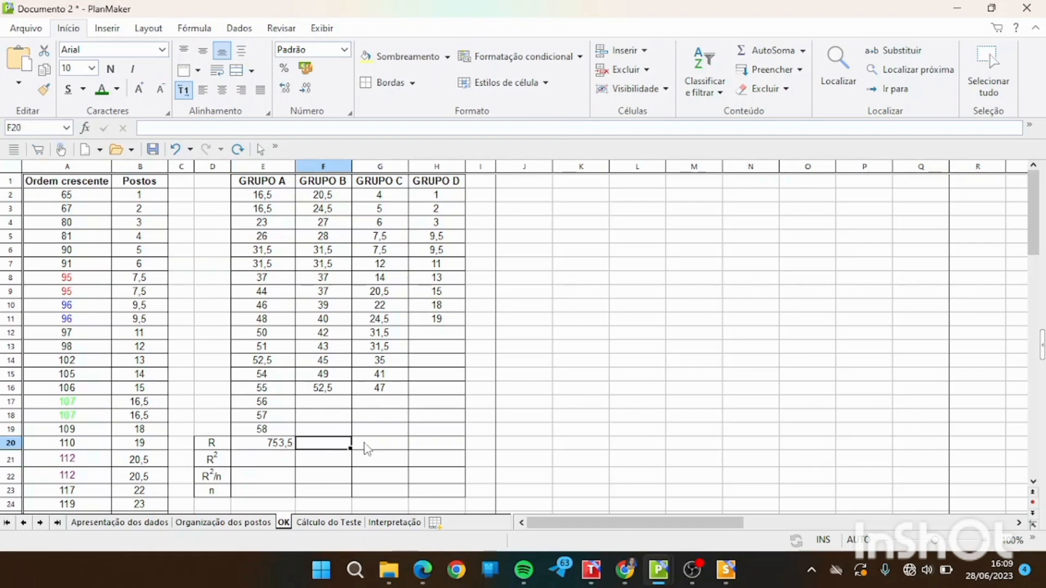
left_click(383, 443)
left_click(442, 444)
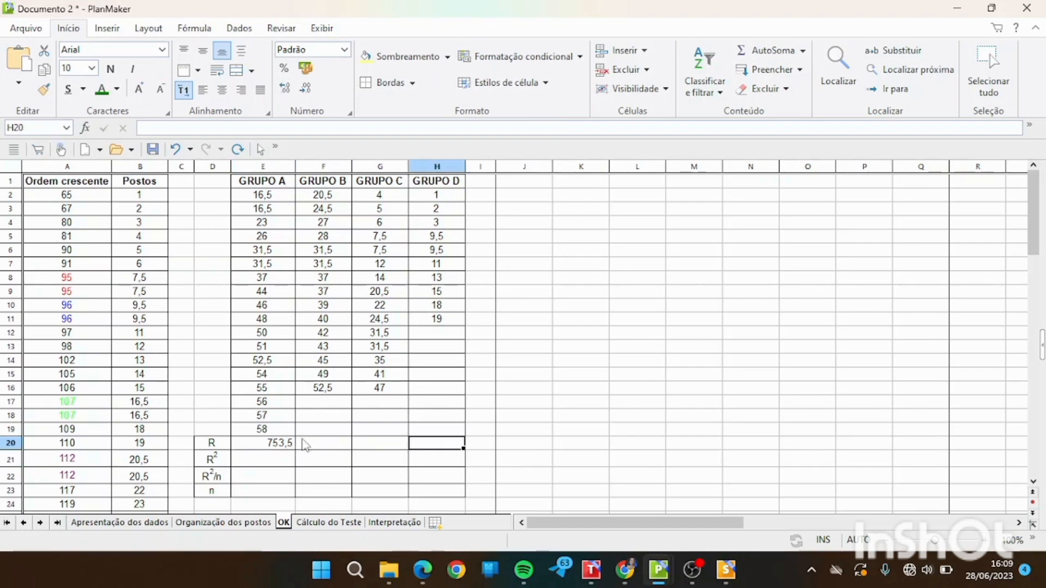
Extend the GRUPO A rank sum in E20 across F20:H20 for the other three groups.
left_click(278, 446)
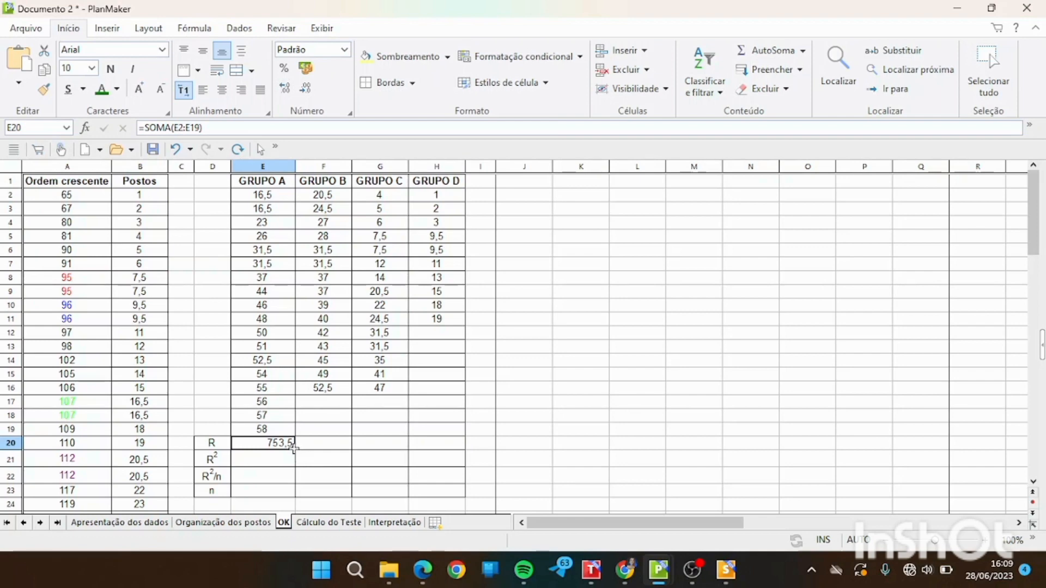
left_click_drag(292, 447, 457, 455)
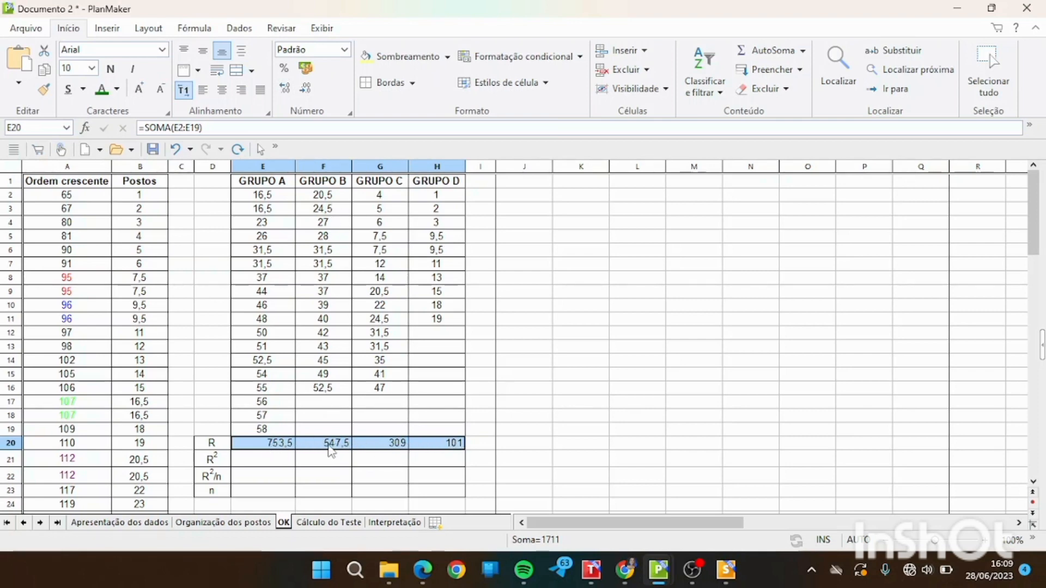
left_click(327, 450)
left_click(396, 443)
Square the GRUPO A rank sum in E21 with =E20*E20 and fill the formula across to H21.
left_click(282, 464)
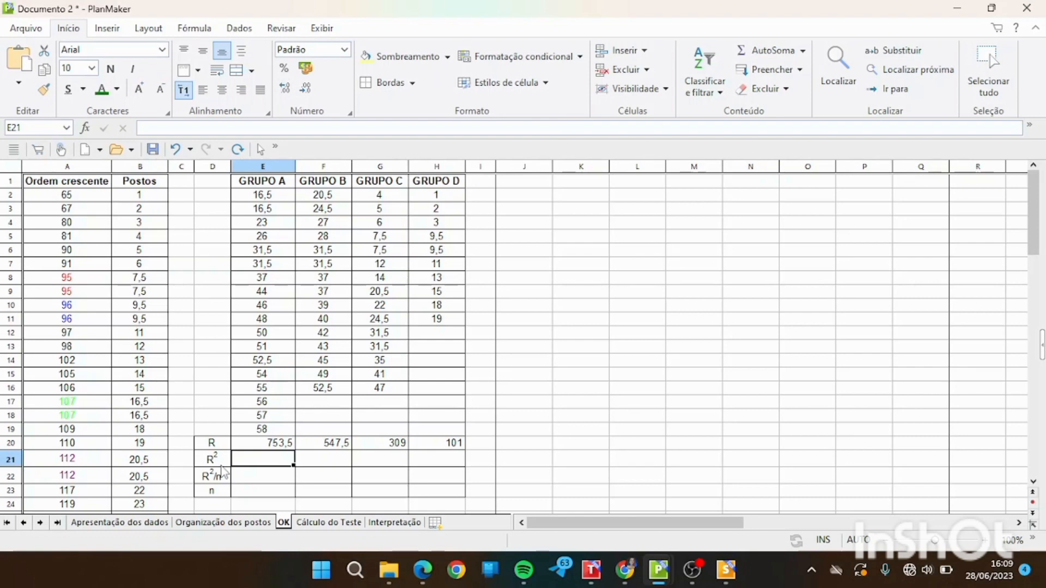
type("=")
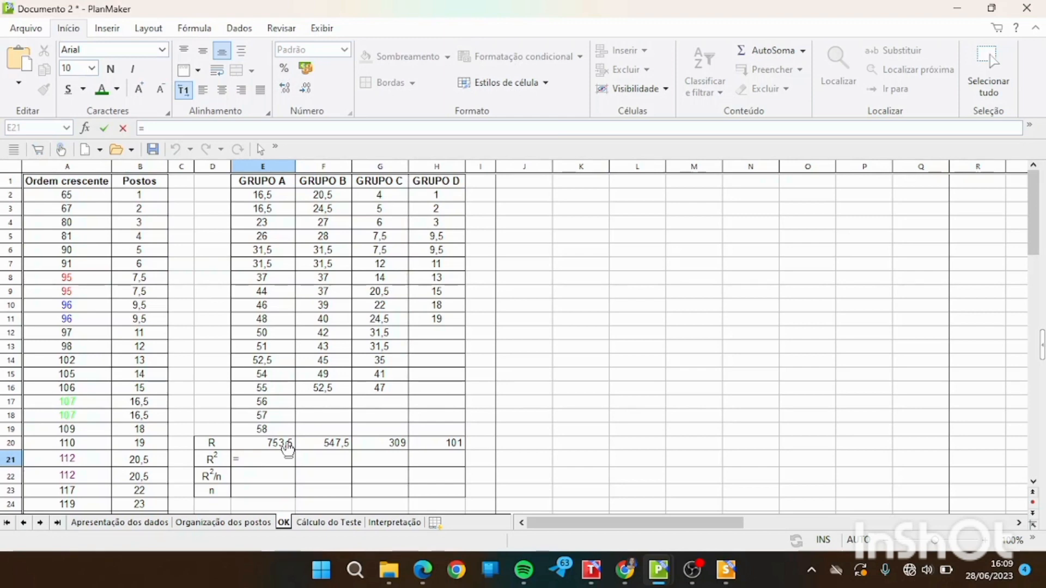
left_click(283, 444)
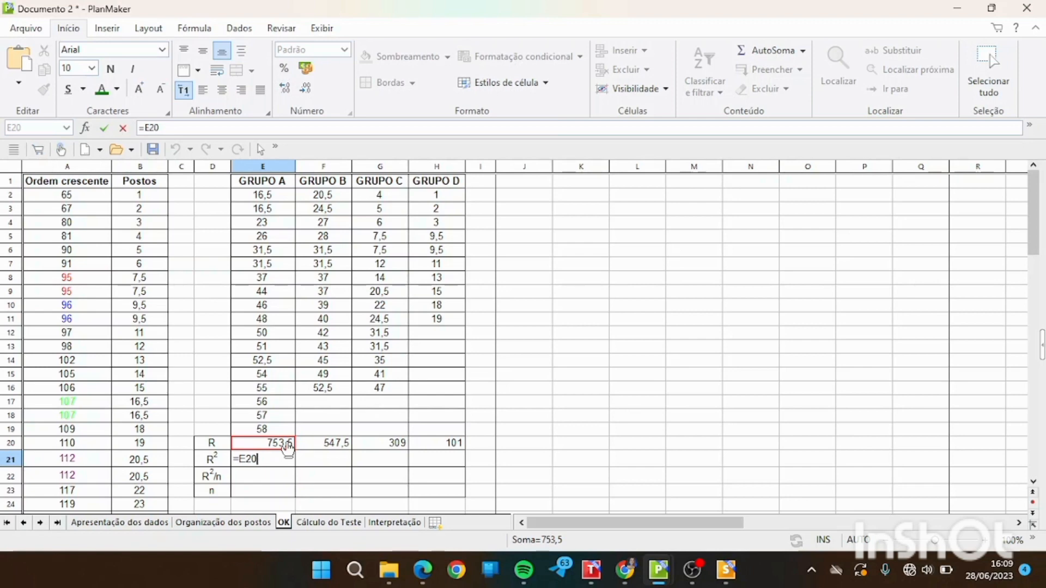
type("*")
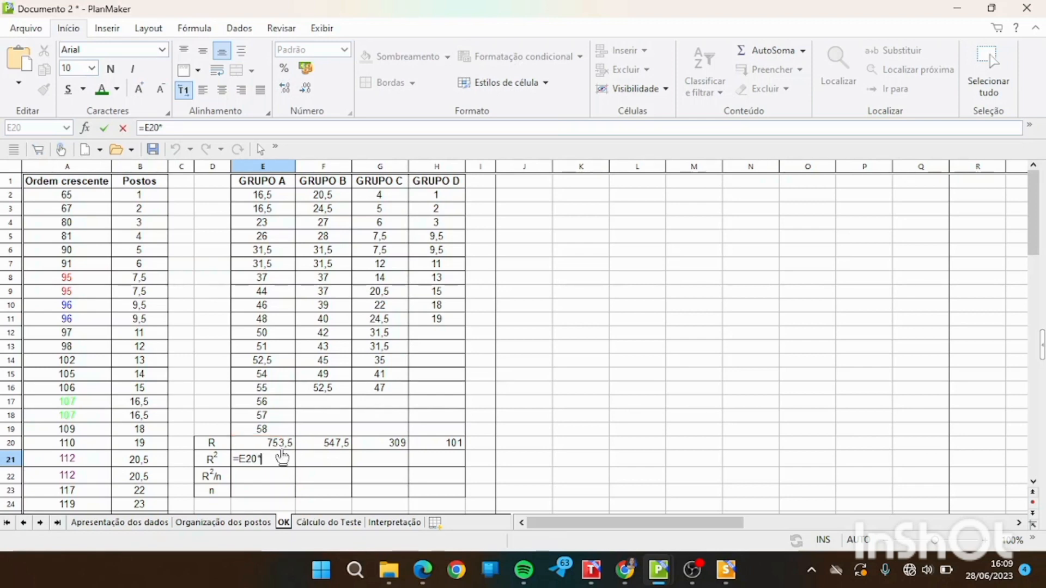
left_click(278, 446)
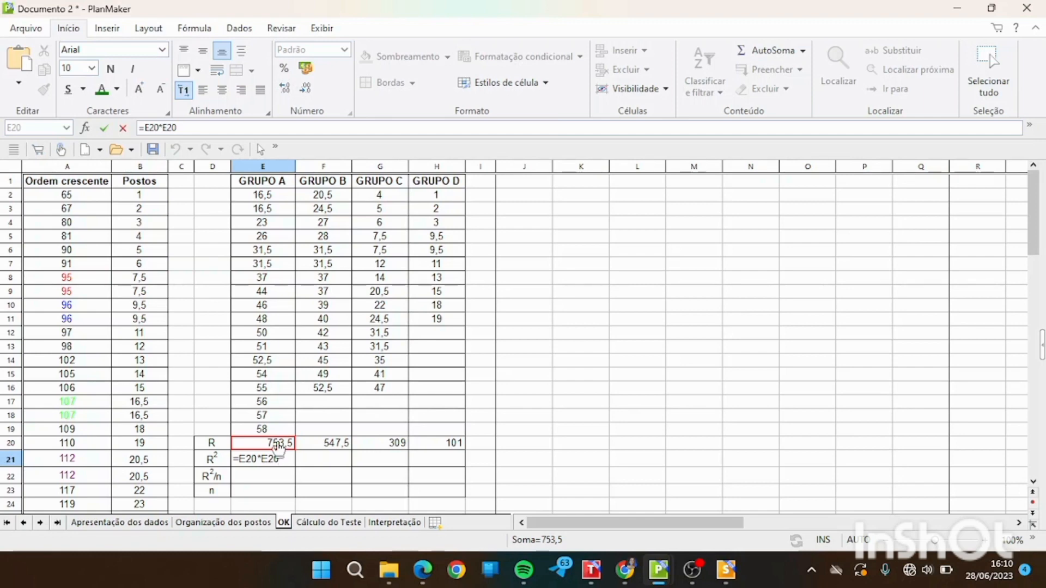
key("Return")
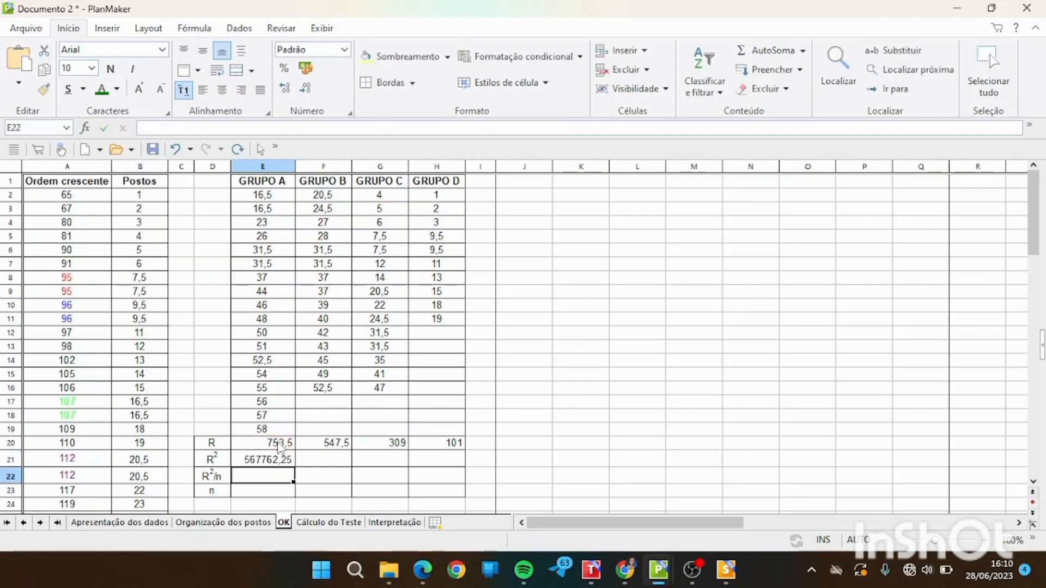
left_click(294, 463)
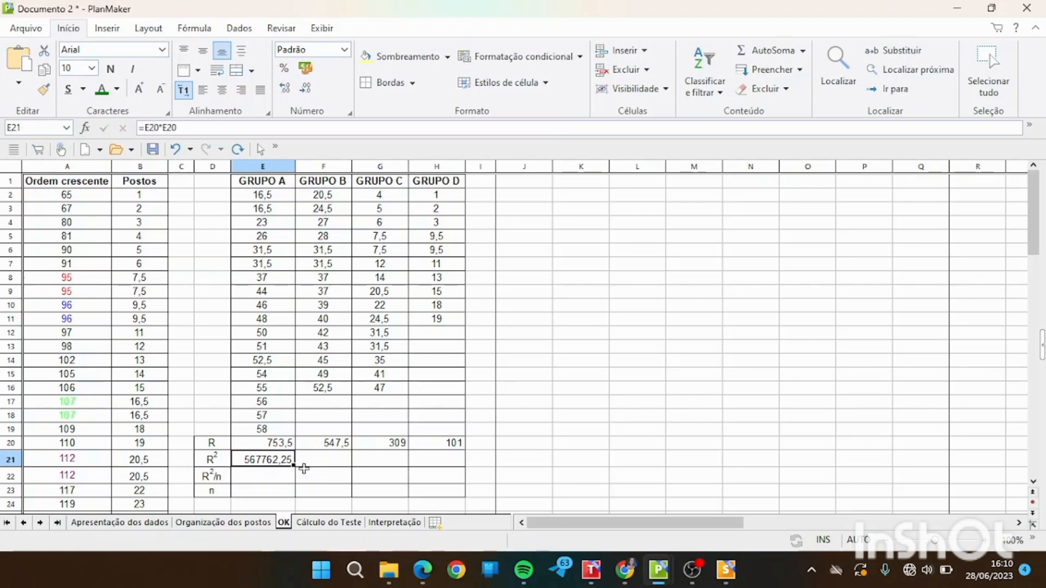
left_click_drag(454, 460, 454, 460)
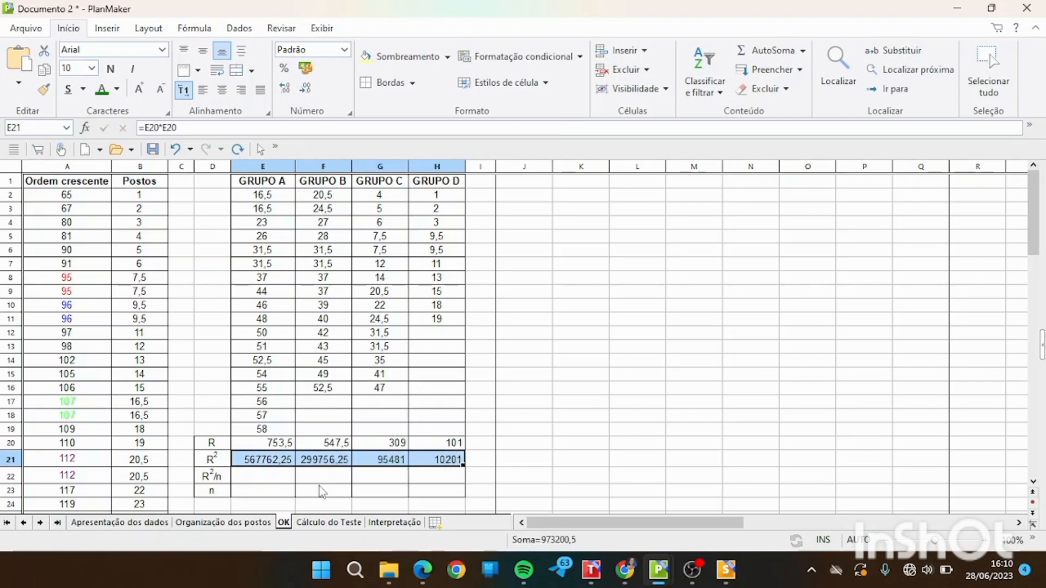
Enter the group sizes 18, 15, 15 and 10 in the n row, cells E23 to H23.
left_click(287, 482)
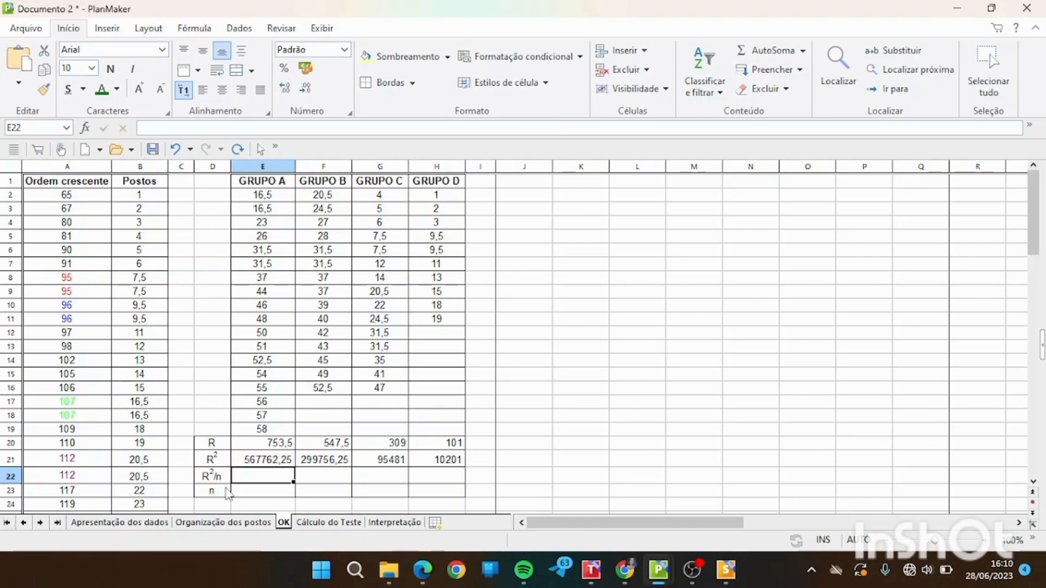
left_click(228, 493)
left_click(252, 497)
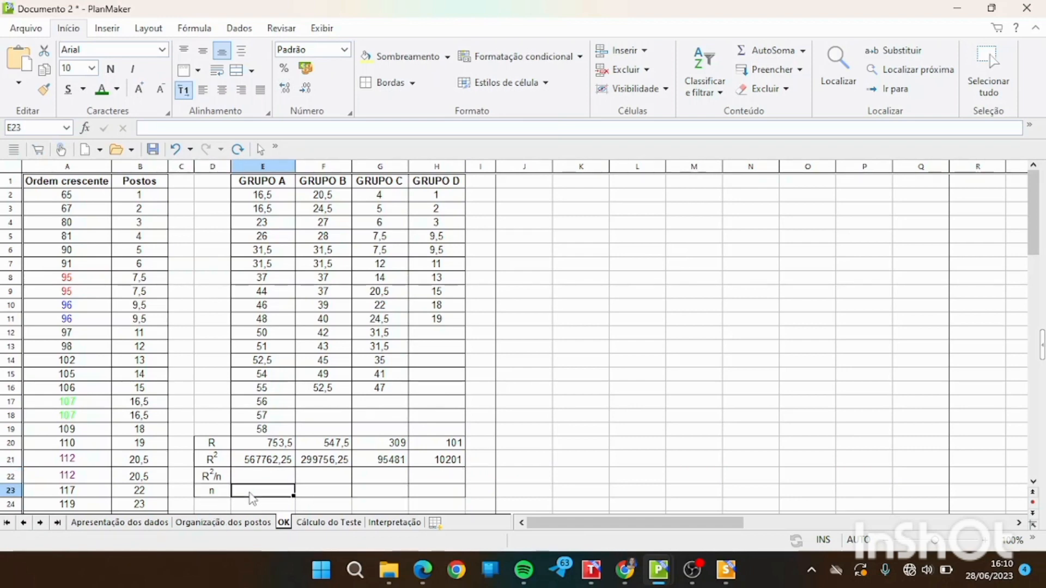
type("18")
key("Tab")
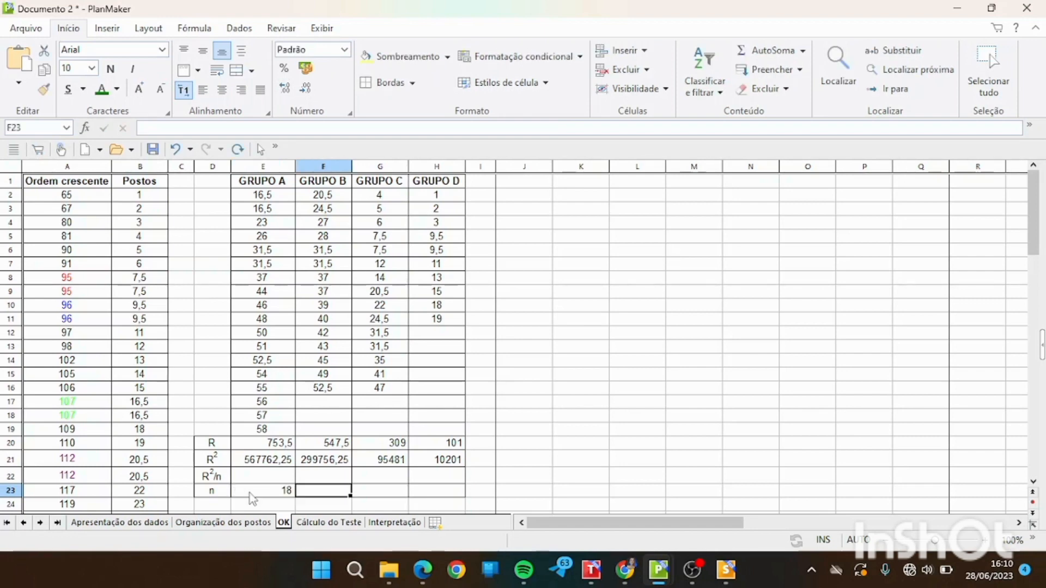
type("15")
key("Tab")
type("15")
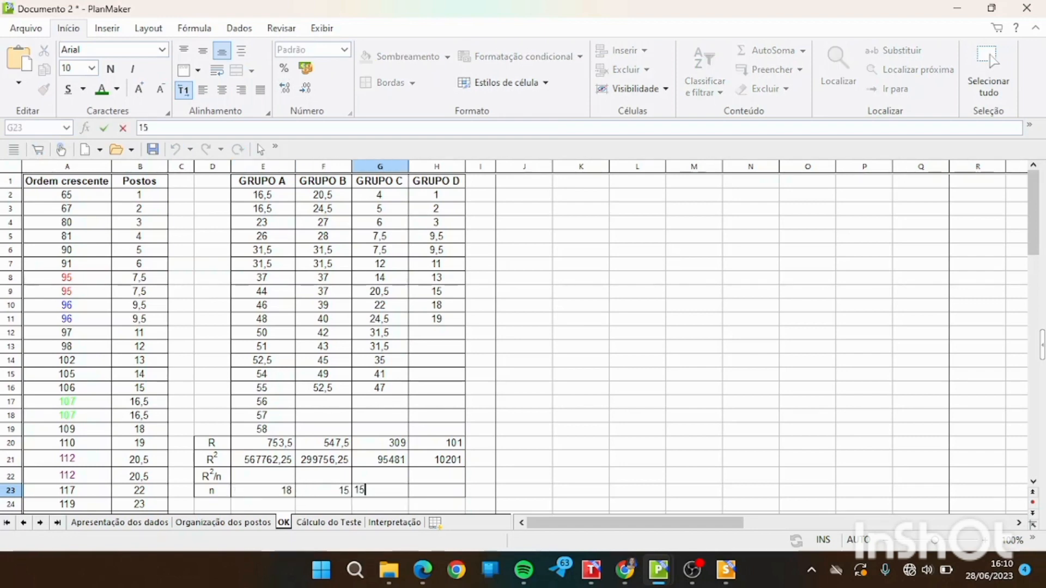
key("Tab")
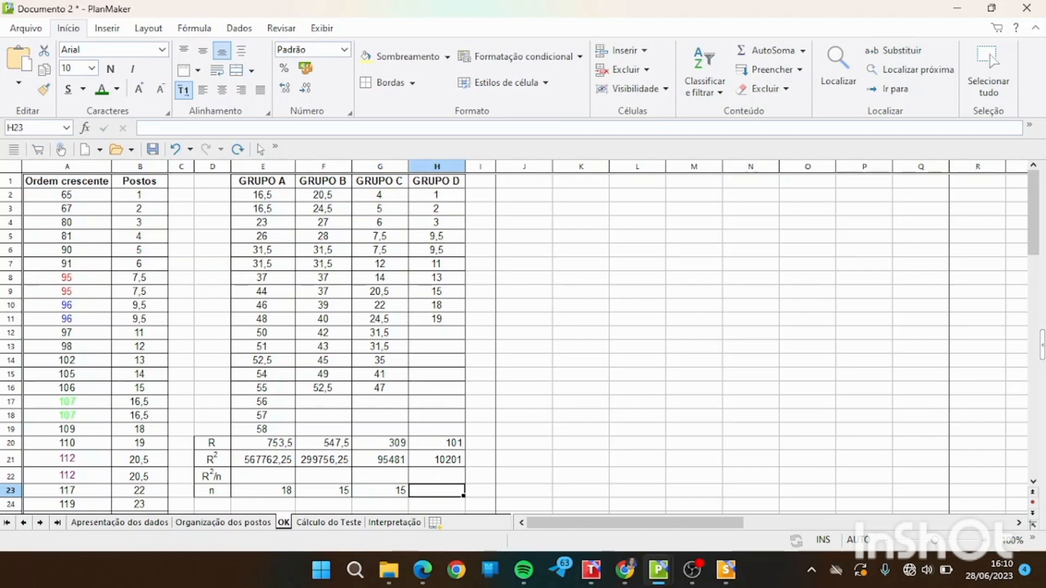
type("10")
Calculate R²/n for GRUPO A in E22 with =E21/E23 and fill the formula across to H22.
left_click(275, 472)
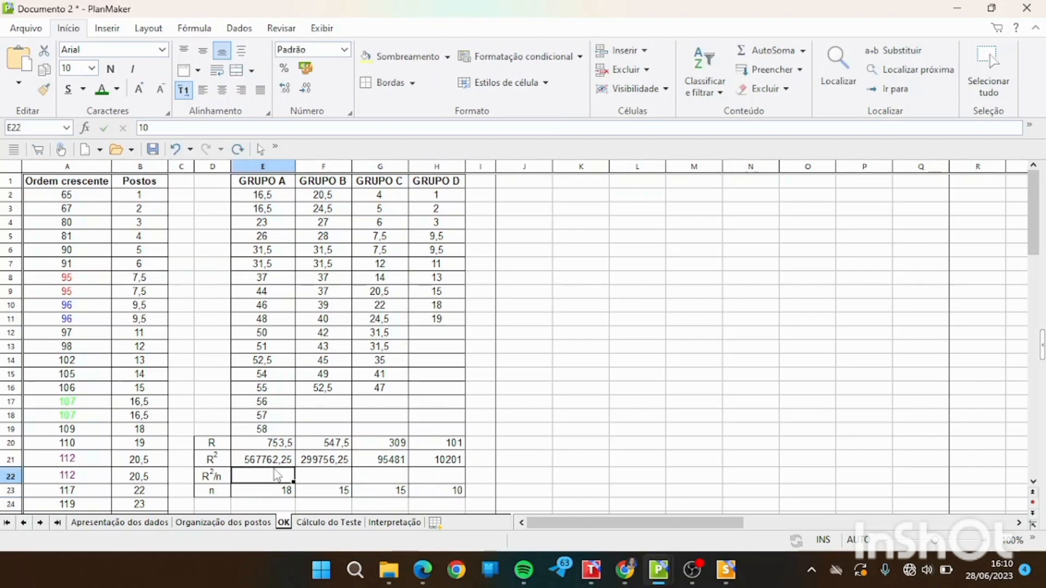
double_click(272, 473)
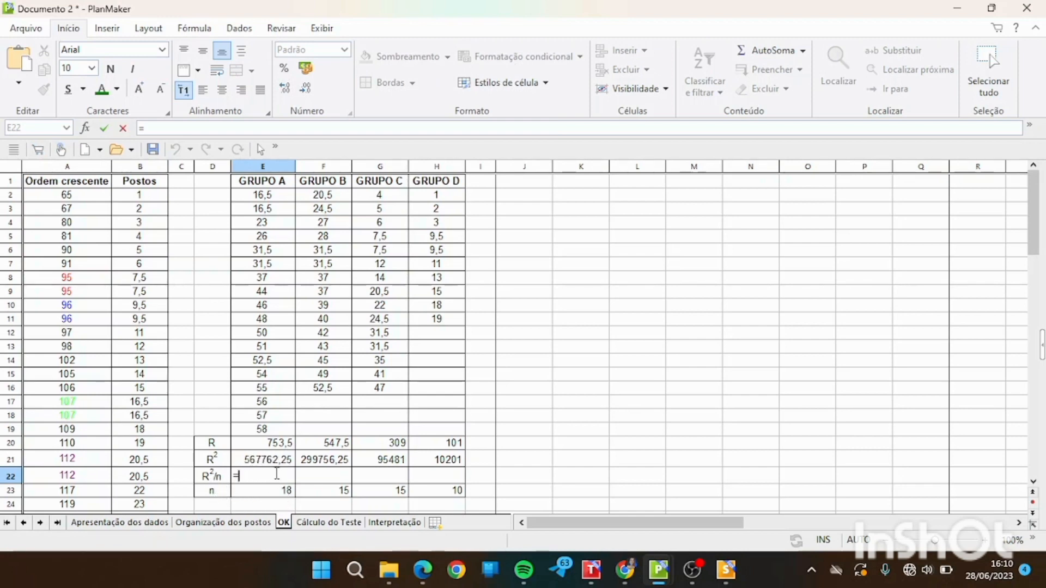
left_click(269, 466)
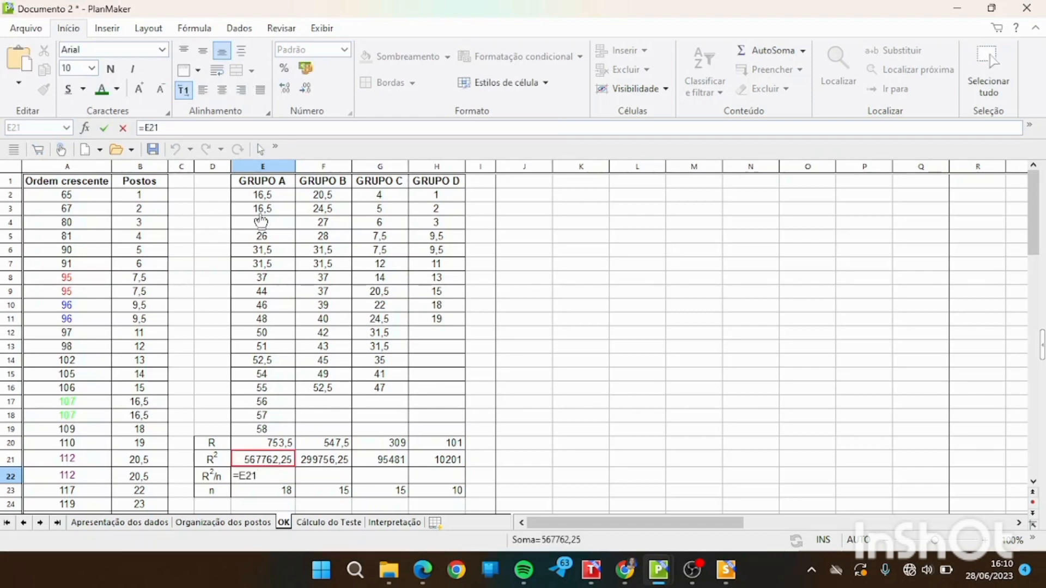
type("/")
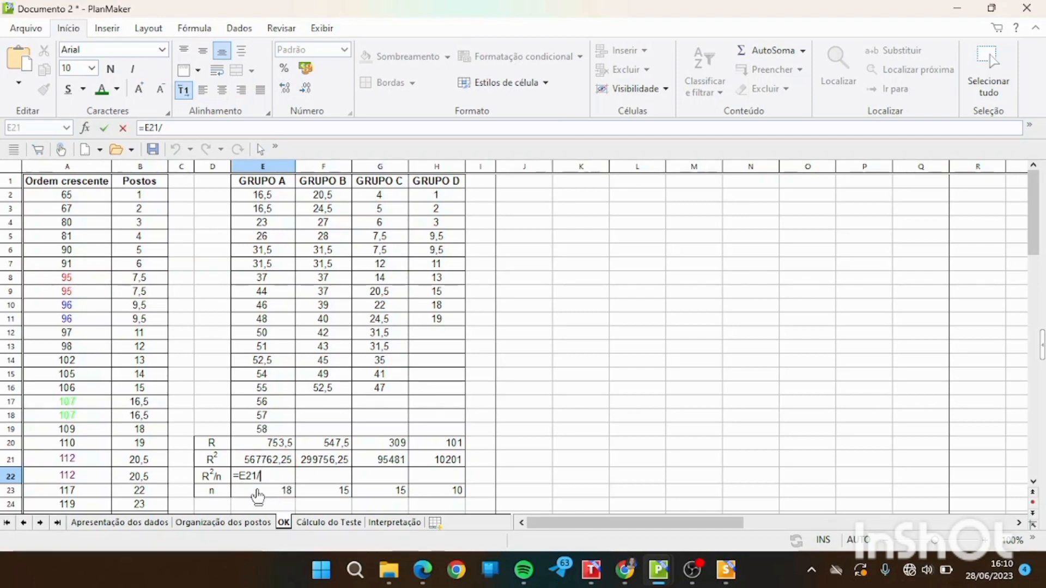
left_click(258, 497)
key("Return")
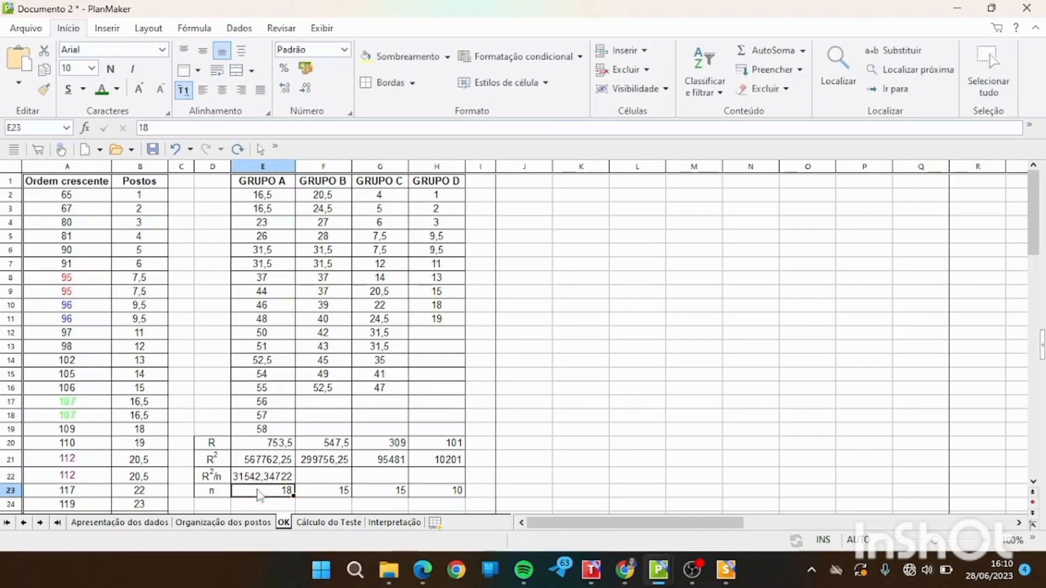
left_click(266, 482)
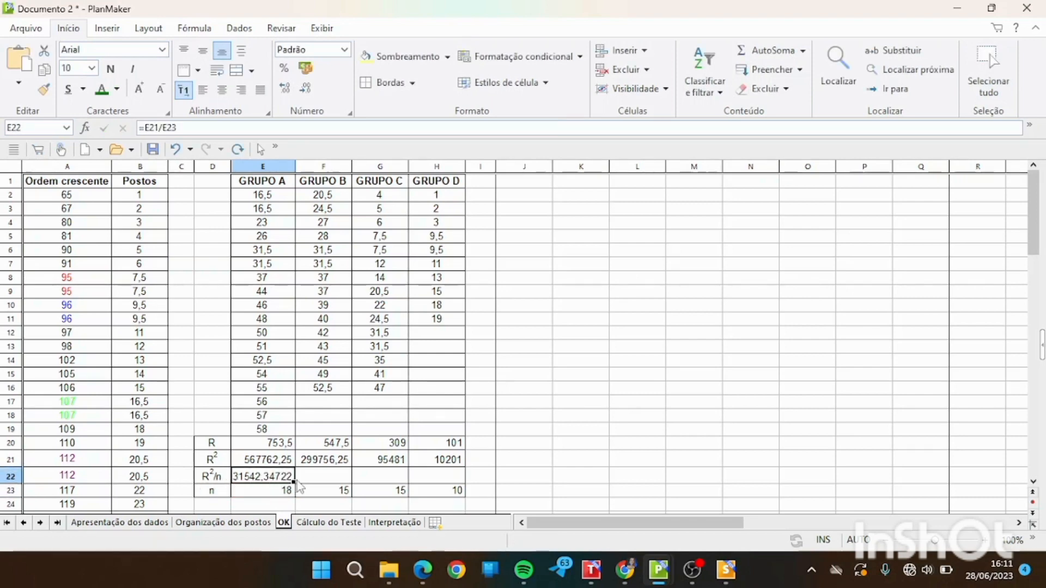
left_click_drag(295, 481, 461, 482)
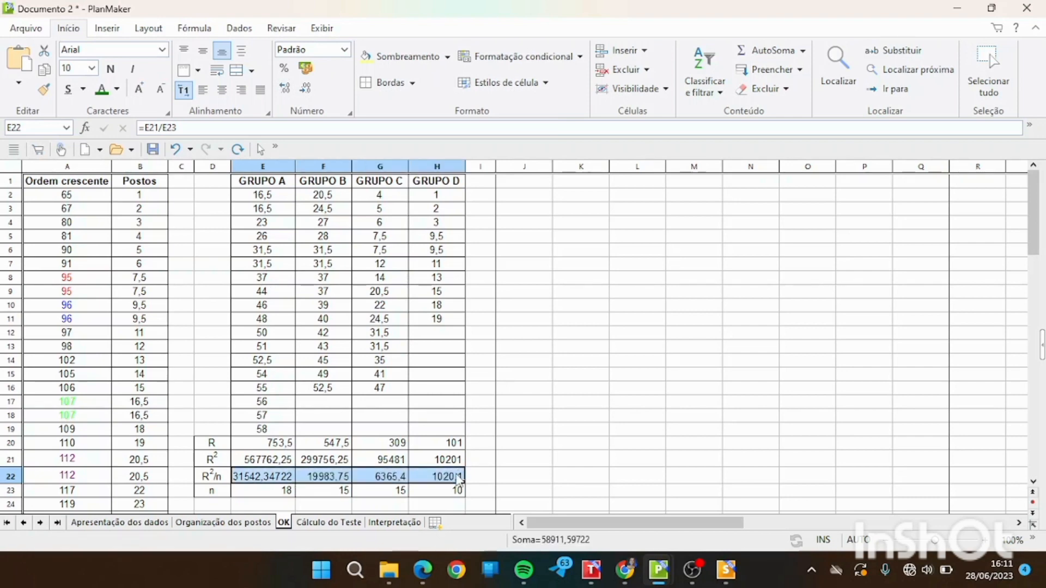
left_click(288, 481)
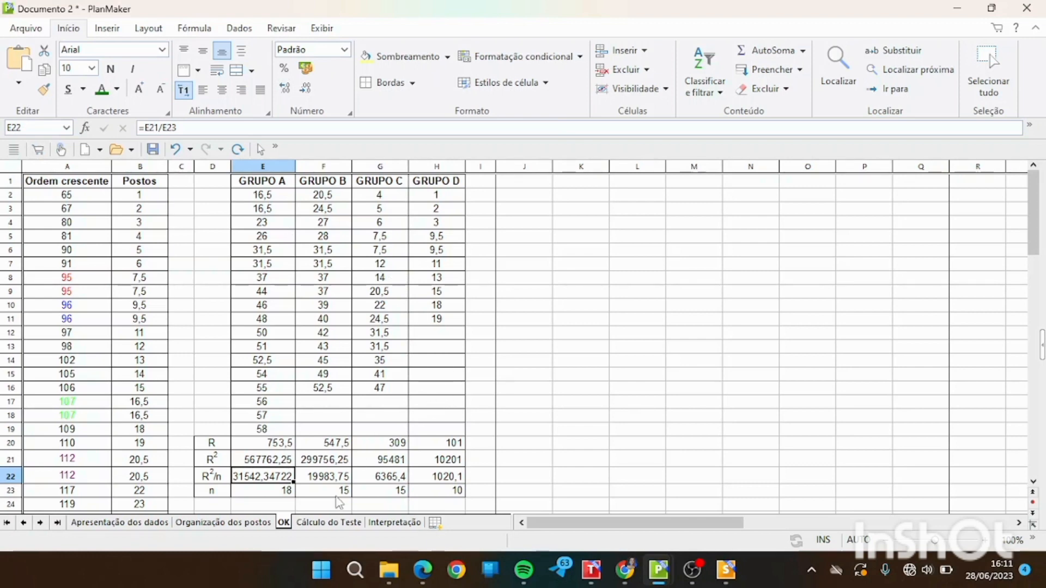
Open the Cálculo do Teste sheet and examine the H formula, the group summary rows and the parts table.
left_click(320, 524)
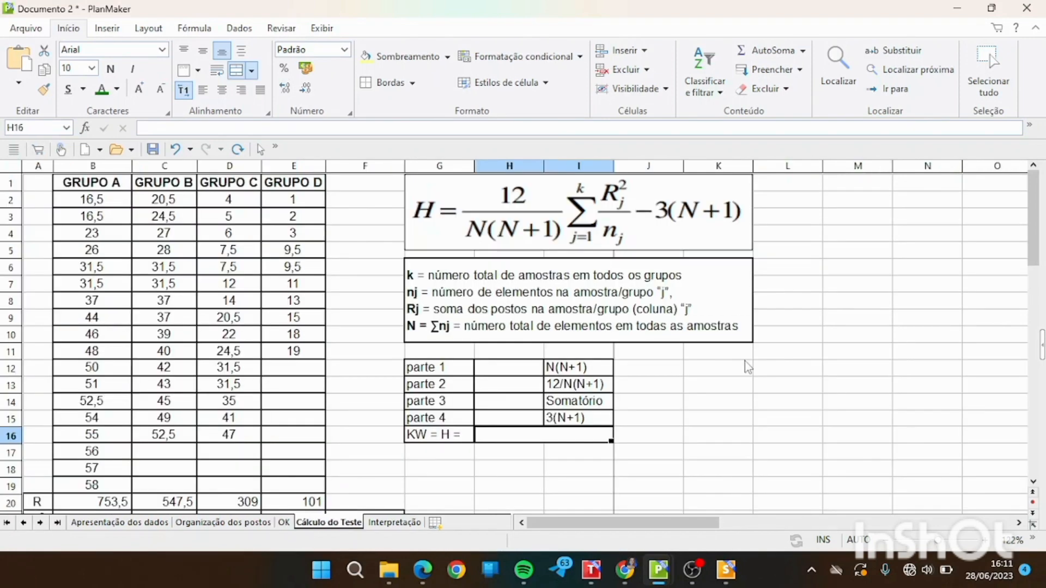
mouse_move(1040, 196)
left_mouse_down()
mouse_move(1041, 229)
mouse_move(1041, 215)
left_mouse_up()
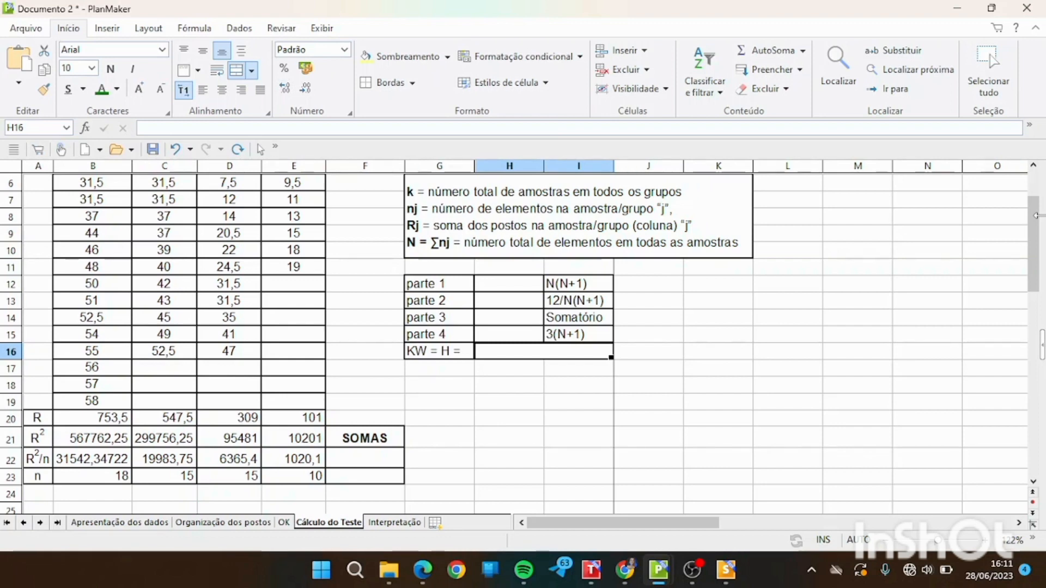
left_click_drag(1035, 228, 1035, 202)
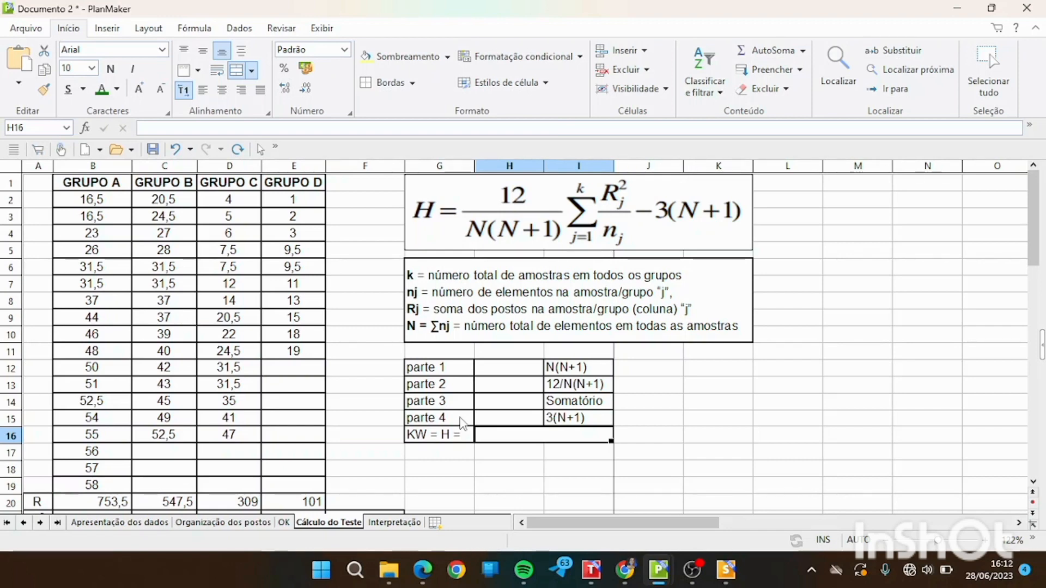
left_click(507, 369)
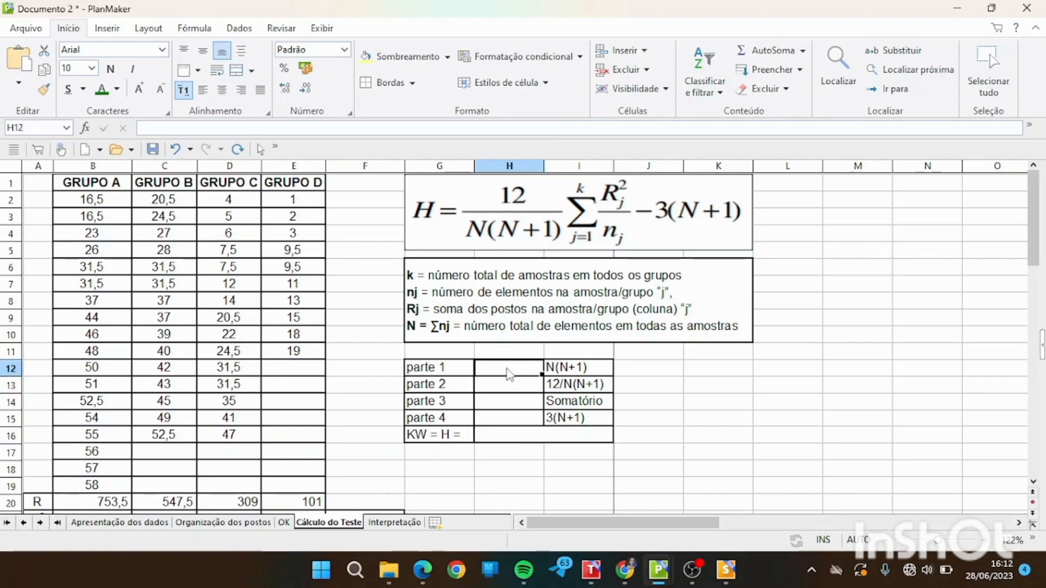
left_click(553, 375)
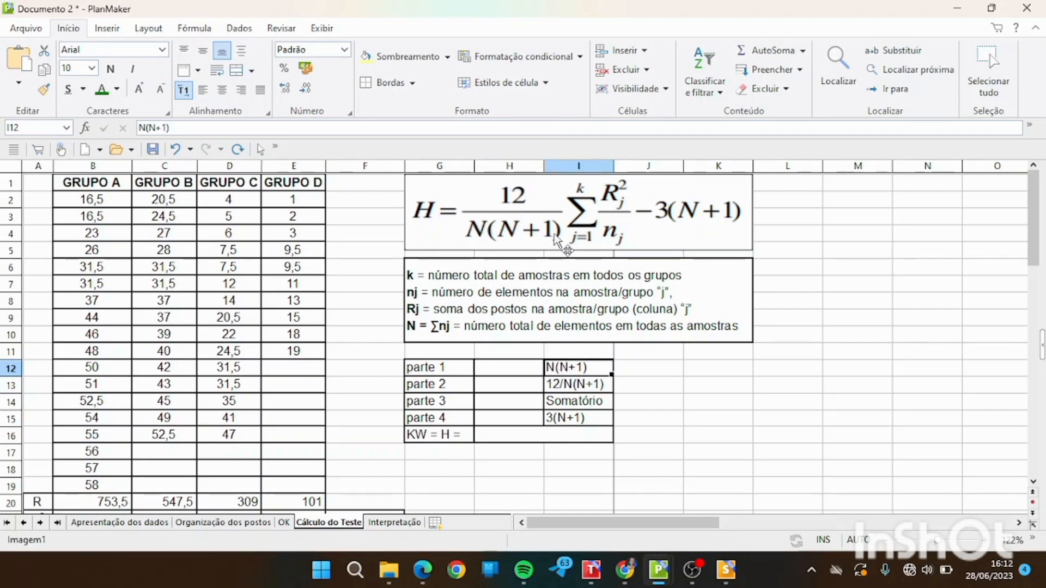
left_click(503, 373)
type("=")
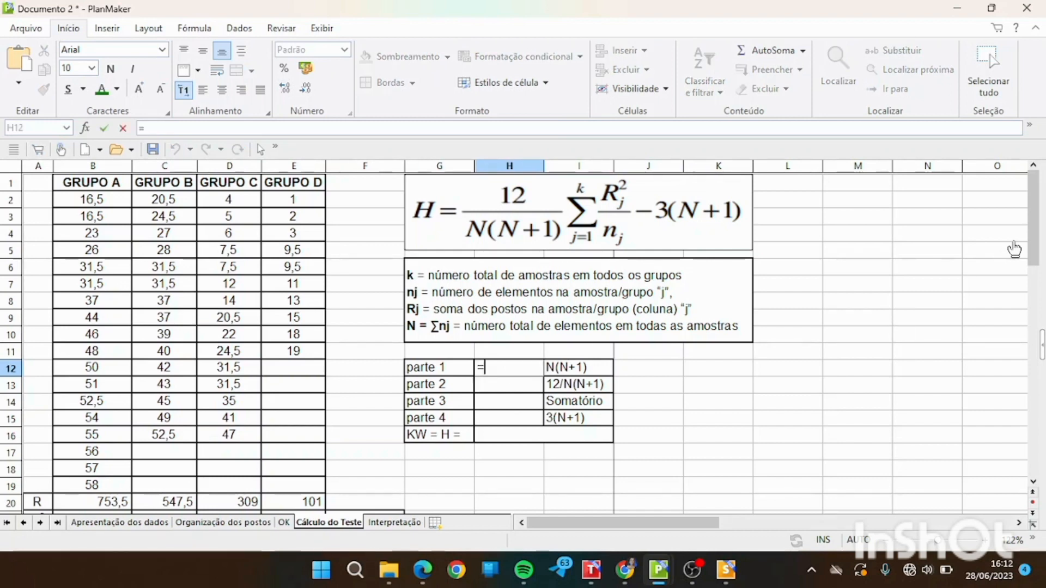
left_click_drag(1034, 245, 1034, 280)
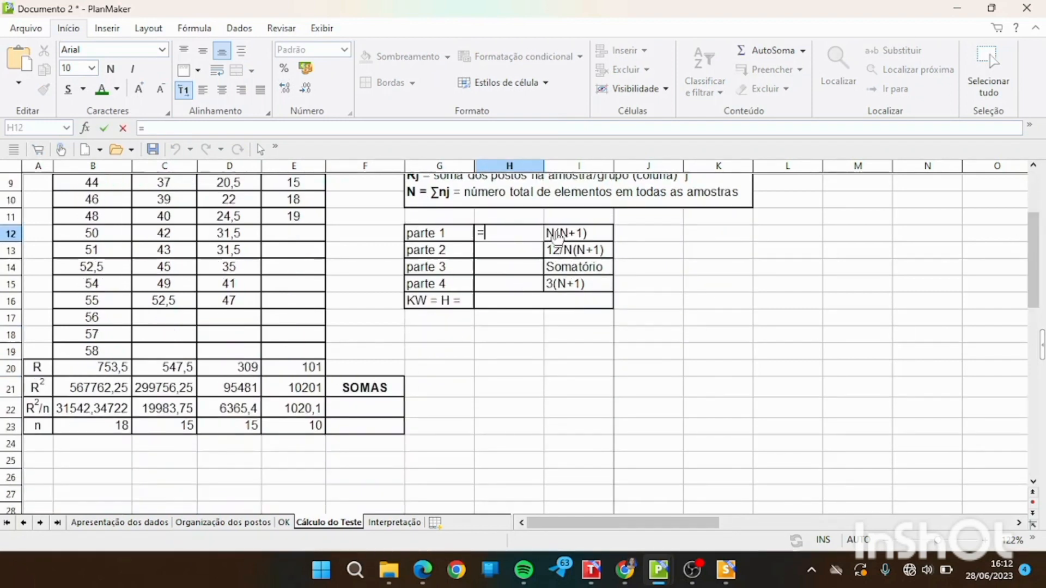
left_click(365, 430)
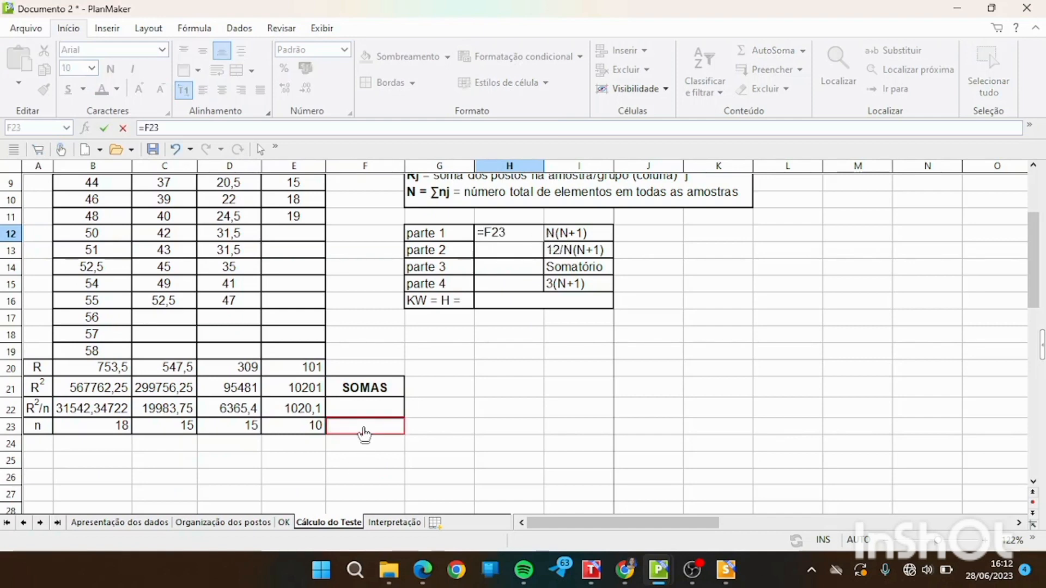
key("Escape")
Sum the group sizes in F23 of the Cálculo do Teste sheet with =soma(B23:E23).
left_click(365, 427)
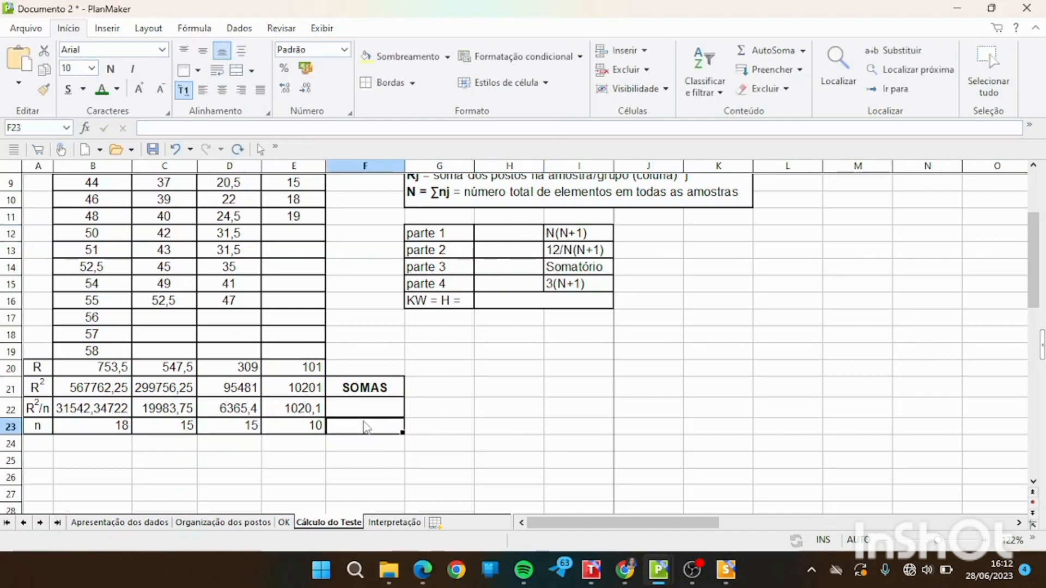
double_click(365, 424)
type("=soma(")
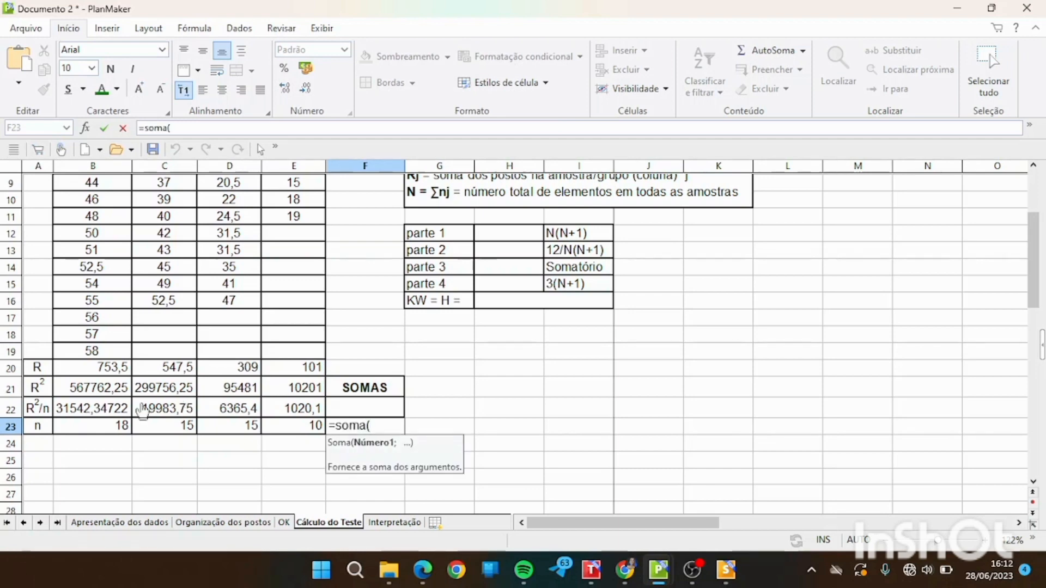
left_click(99, 430)
left_click_drag(100, 435, 280, 437)
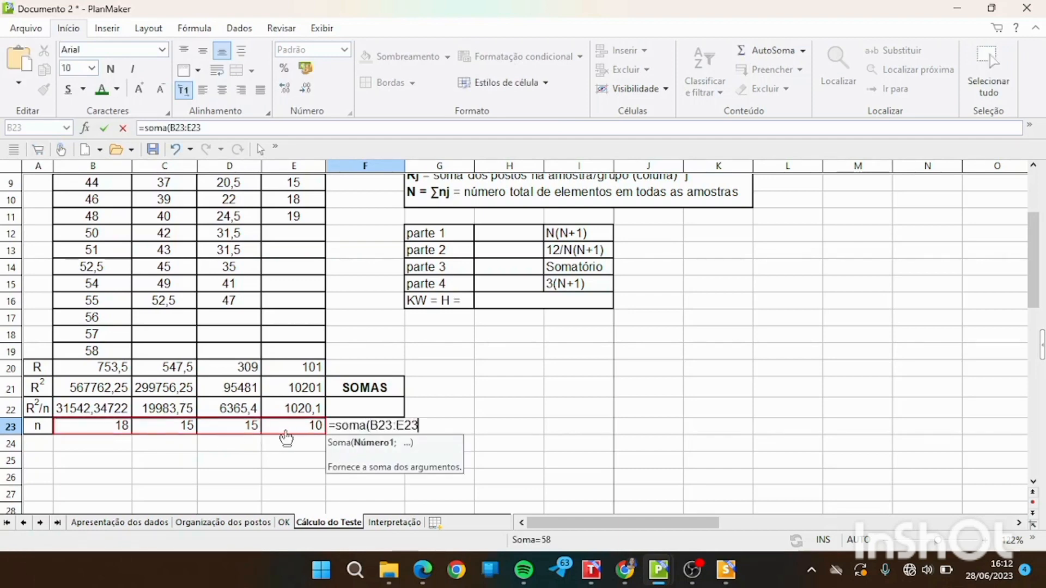
type(")")
key("Return")
left_click(398, 421)
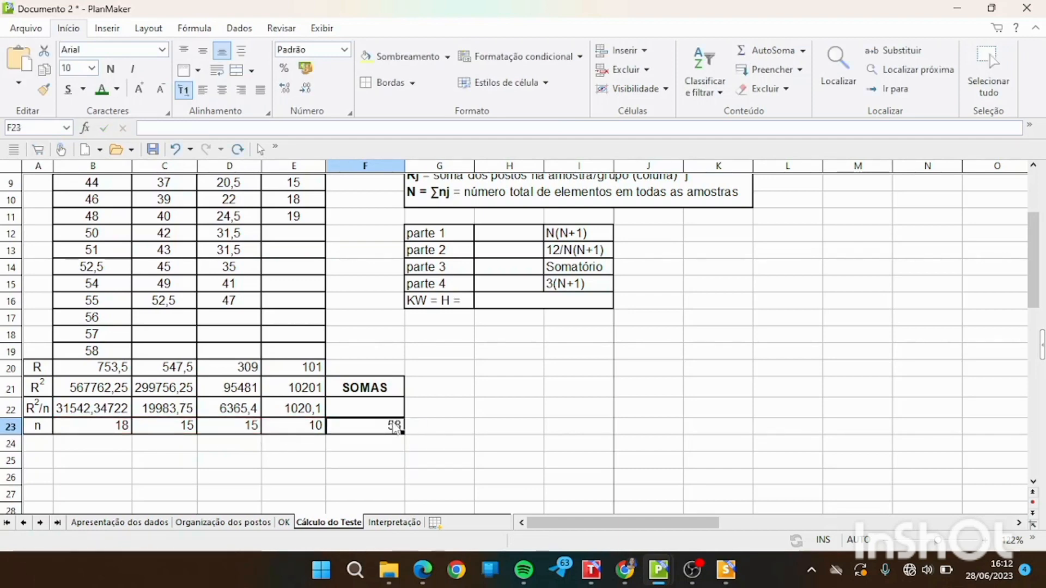
Calculate parte 1, N(N+1), in H12 with =58*59.
left_click(495, 234)
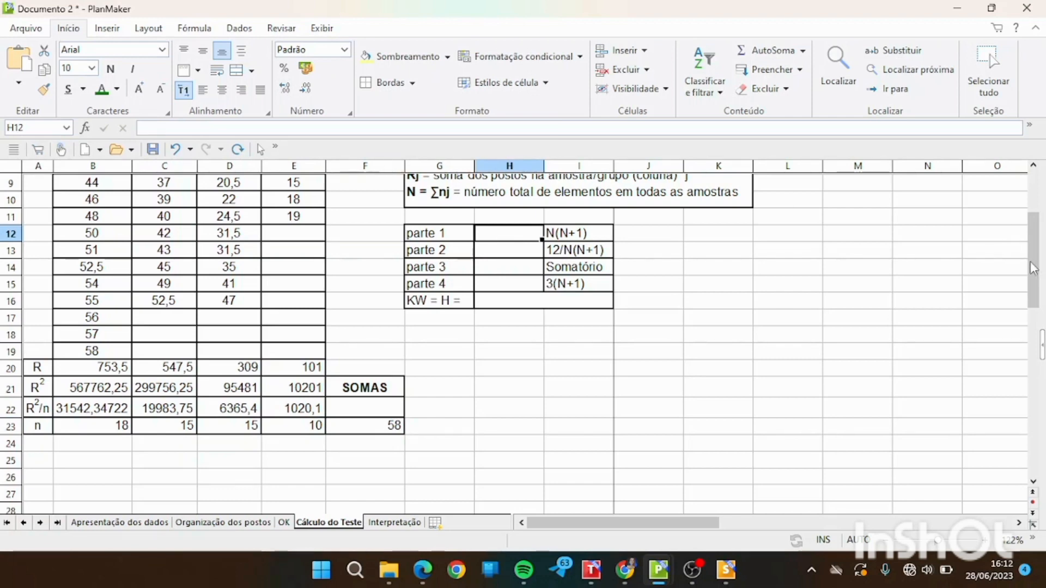
left_click_drag(1037, 262, 1036, 227)
double_click(501, 355)
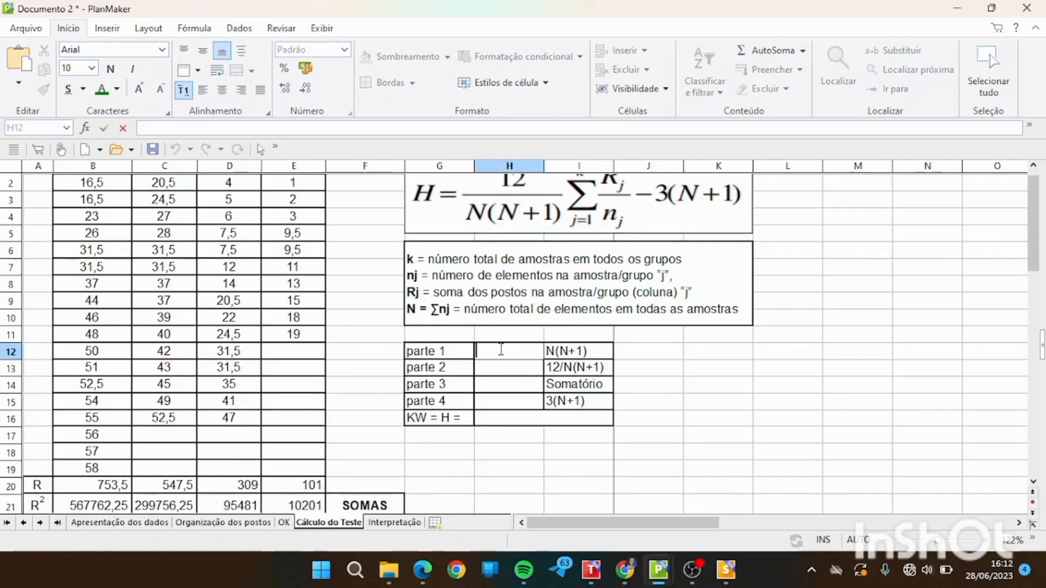
type("=58*")
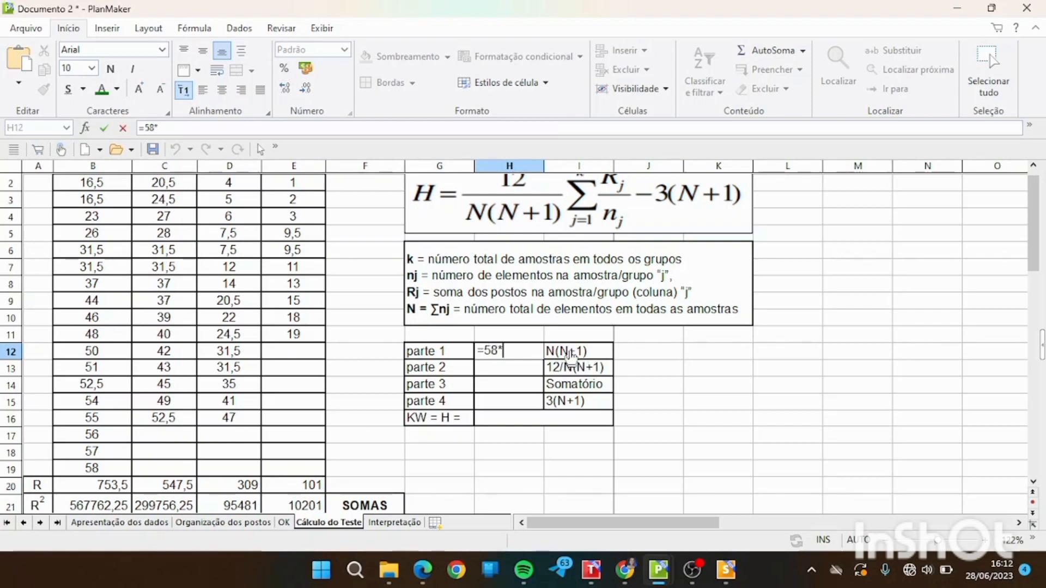
type("59")
key("Return")
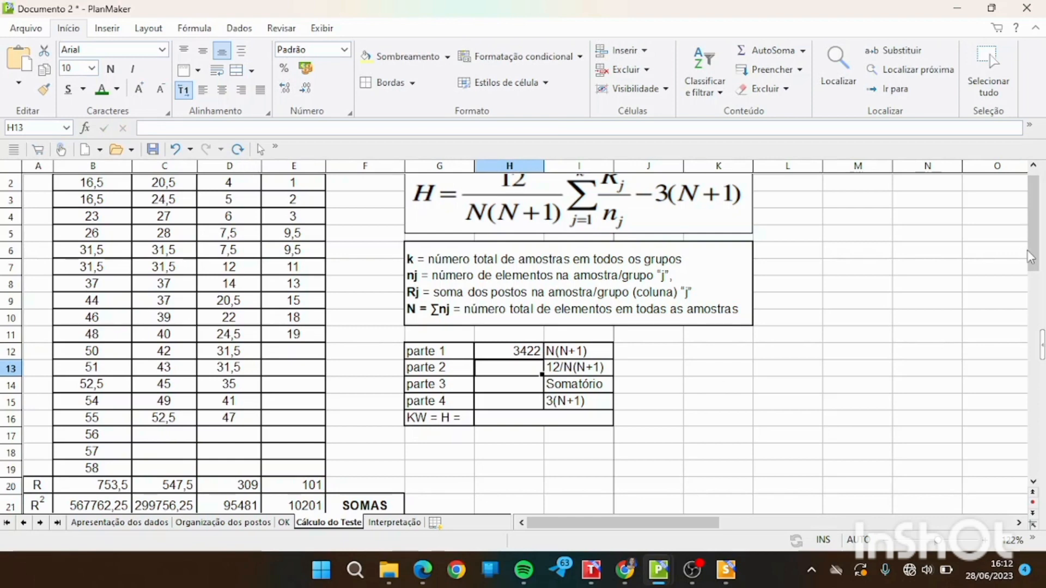
Calculate parte 2, 12/N(N+1), in H13 with =12/H12.
left_click_drag(1035, 260, 1035, 252)
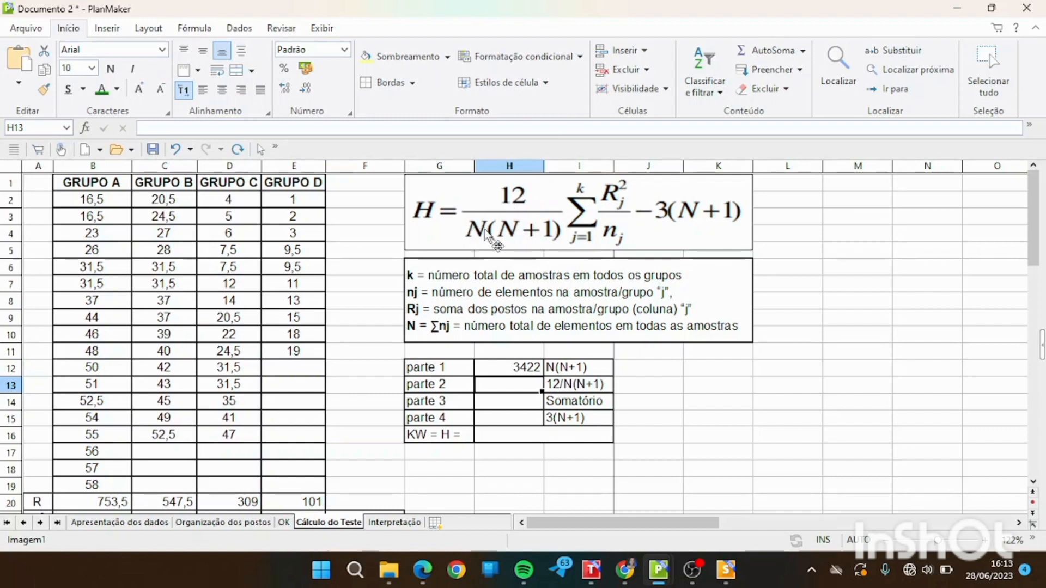
type("12")
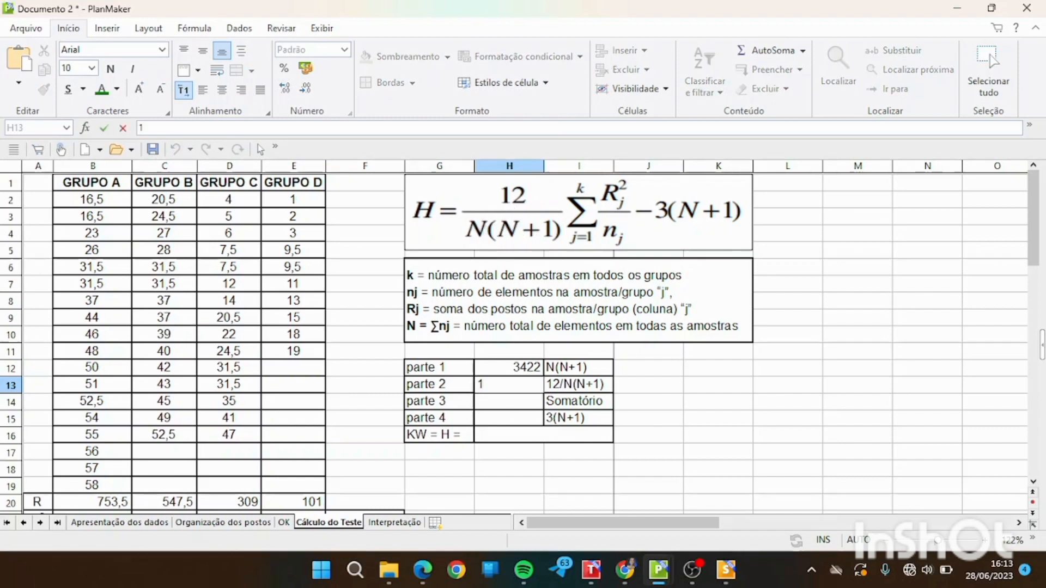
key("BackSpace")
key("BackSpace")
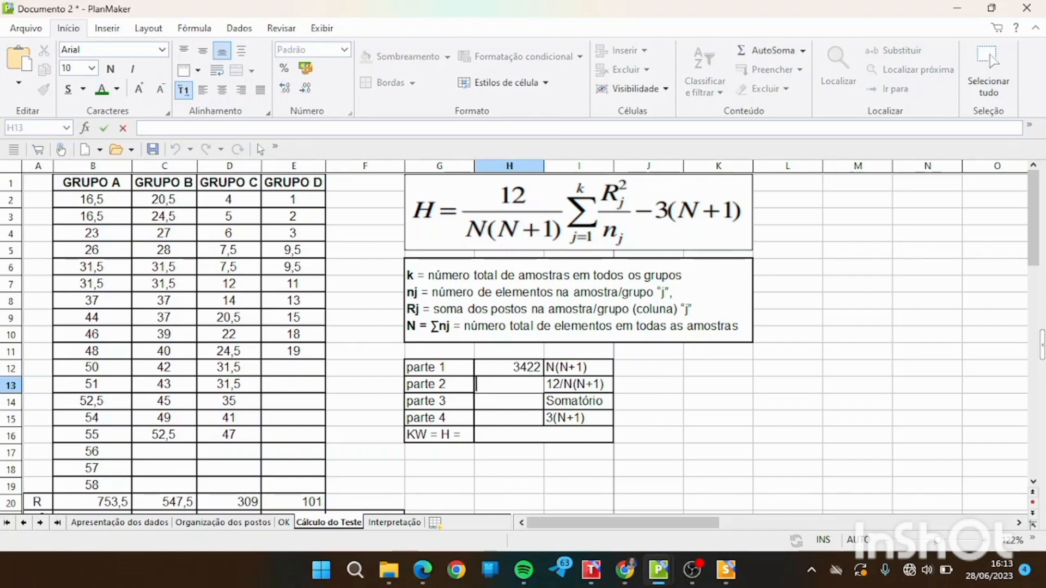
type("=")
key("BackSpace")
type("=12")
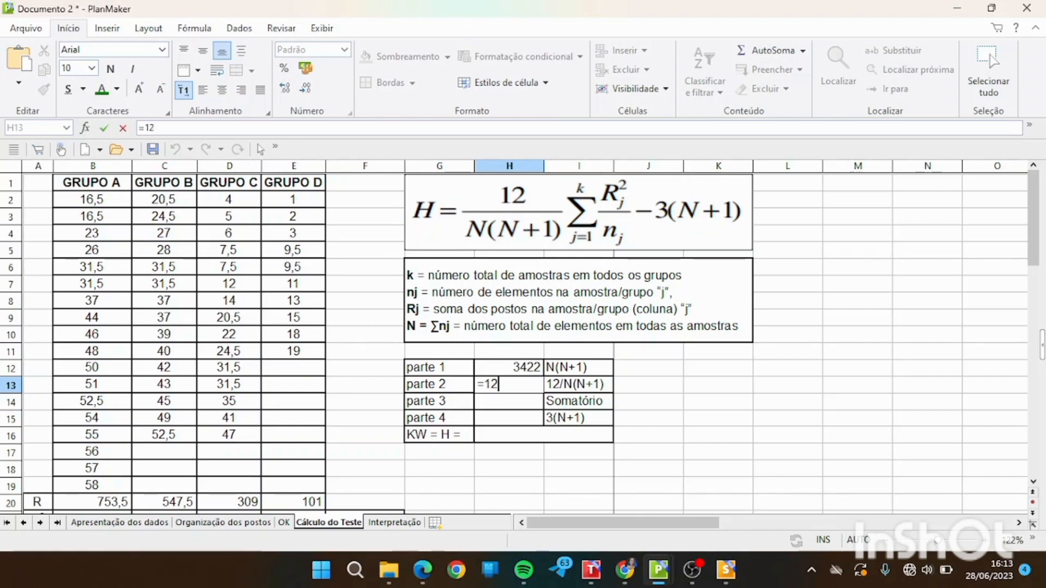
type("/")
left_click(525, 368)
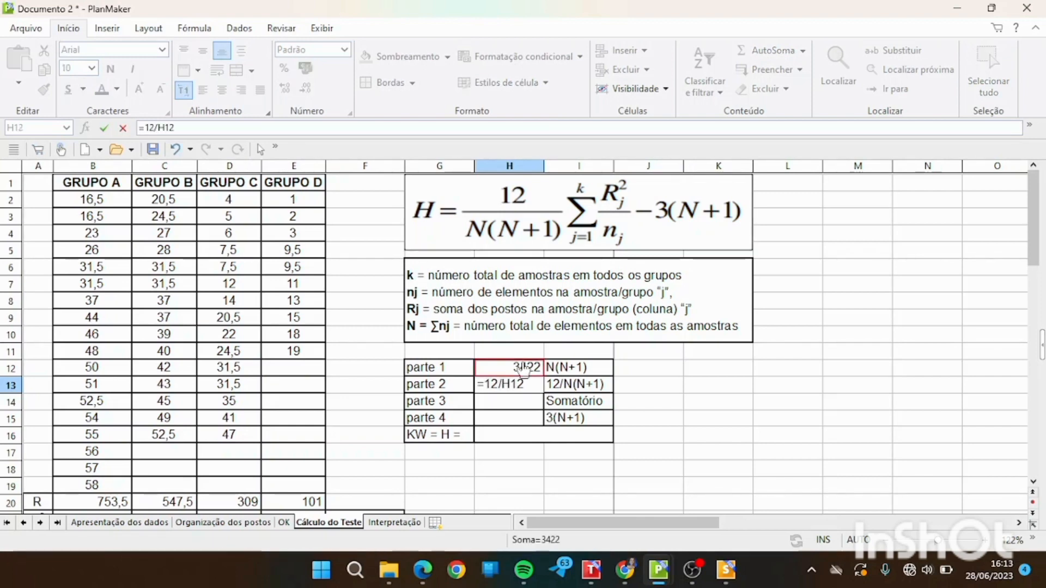
key("Return")
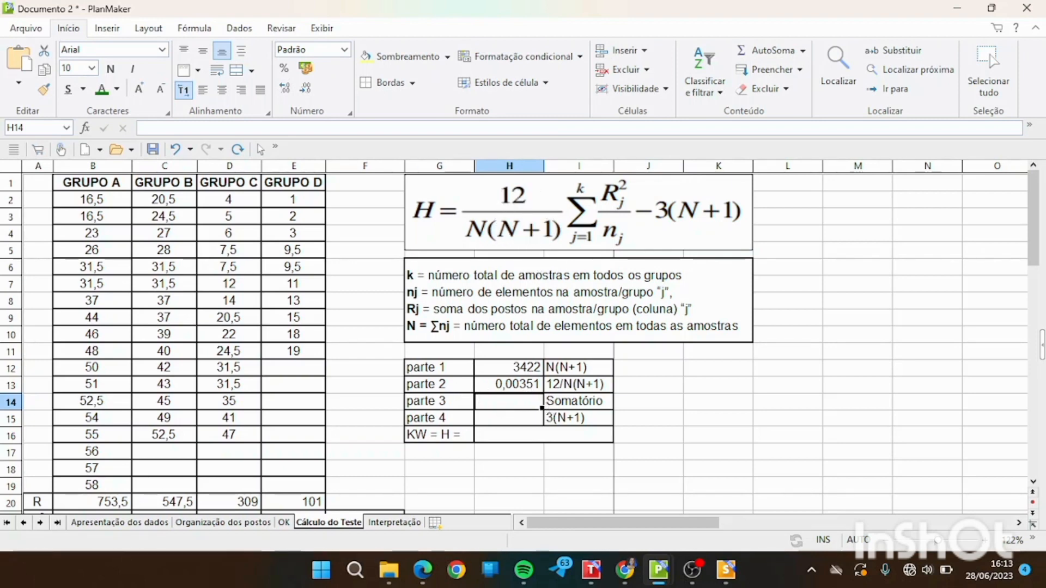
Sum the four groups' R²/n values in F22 with =soma(B22:E22).
double_click(501, 404)
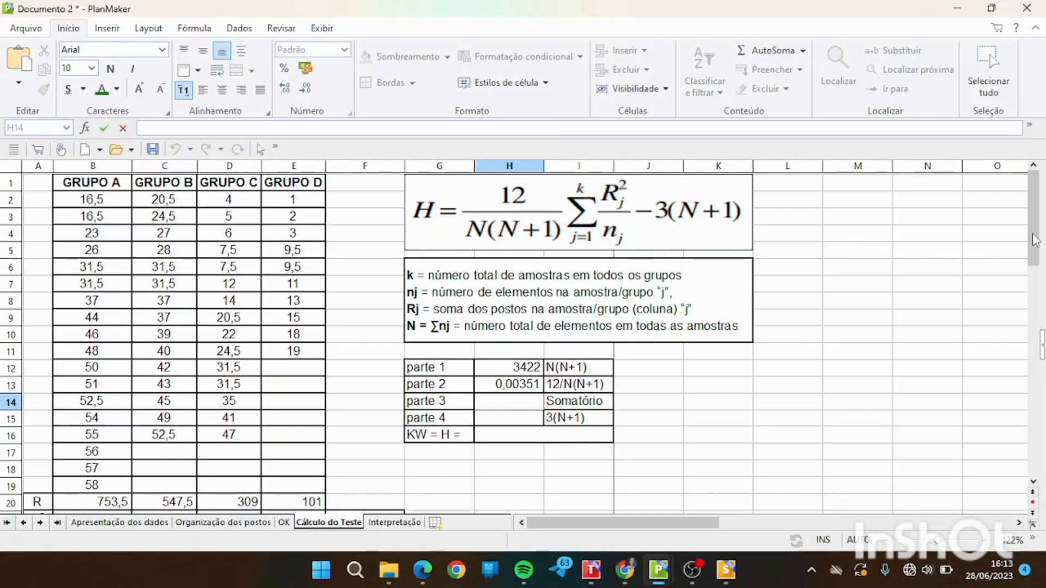
left_click_drag(1035, 240, 1039, 275)
left_click(66, 430)
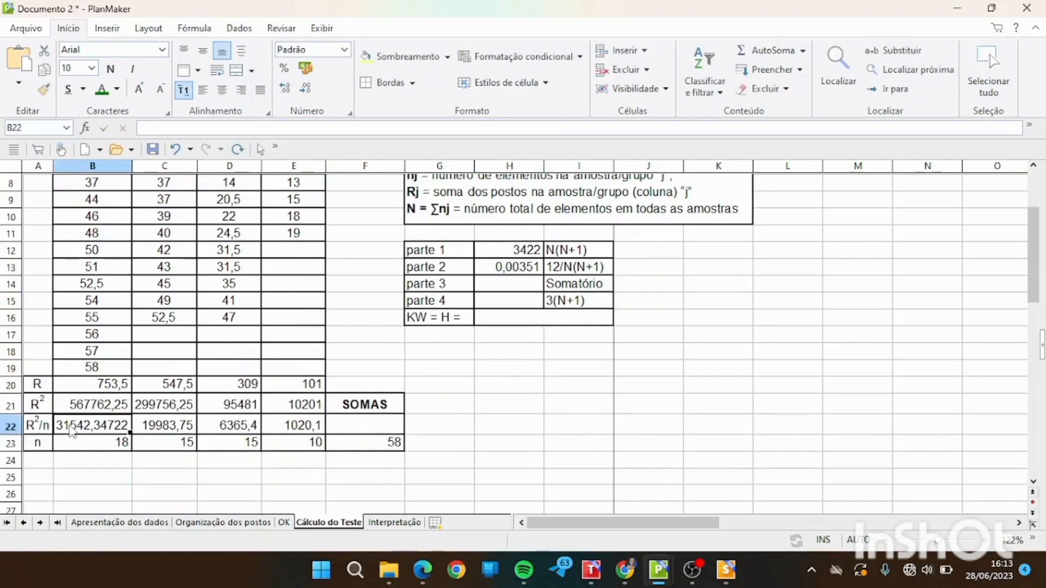
left_click(158, 430)
left_click(234, 430)
left_click(303, 434, "shift")
left_click(303, 433)
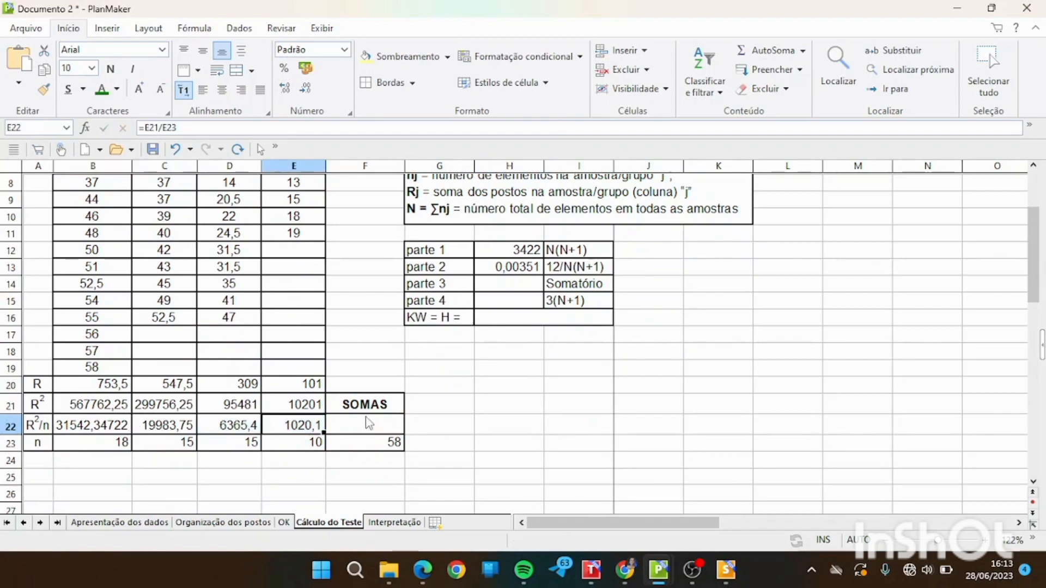
left_click(359, 431)
double_click(357, 428)
type("=soma(")
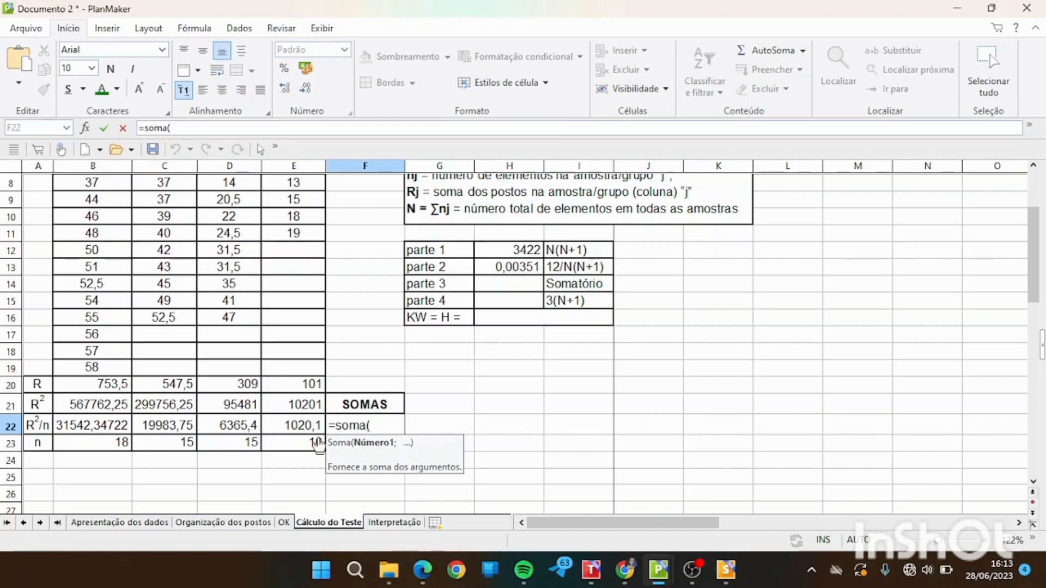
left_click_drag(81, 431, 290, 436)
type(")")
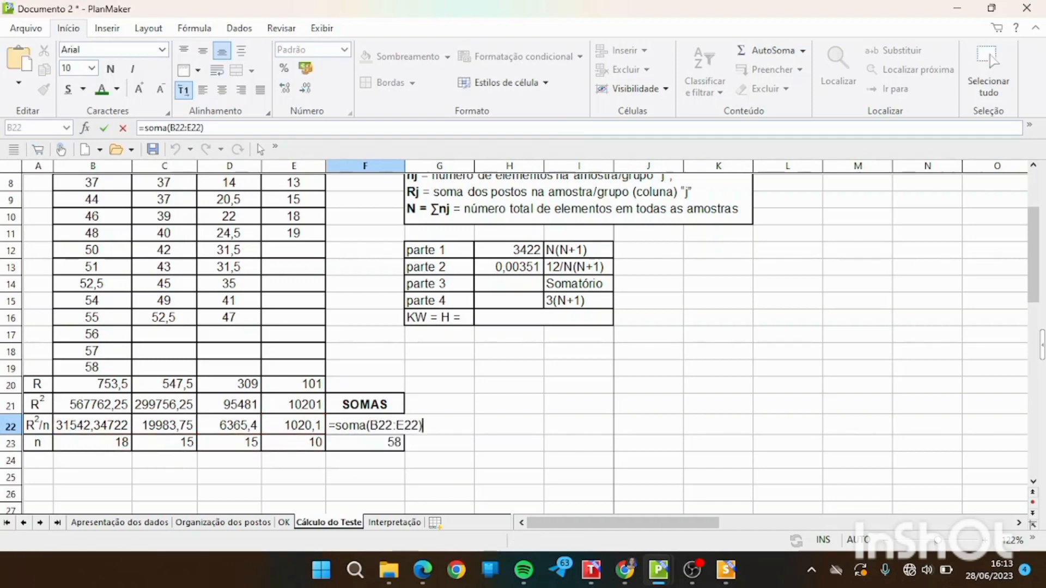
key("Return")
Enter the R²/n sum, 58911,597, as parte 3 (Somatório) in H14.
left_click(525, 285)
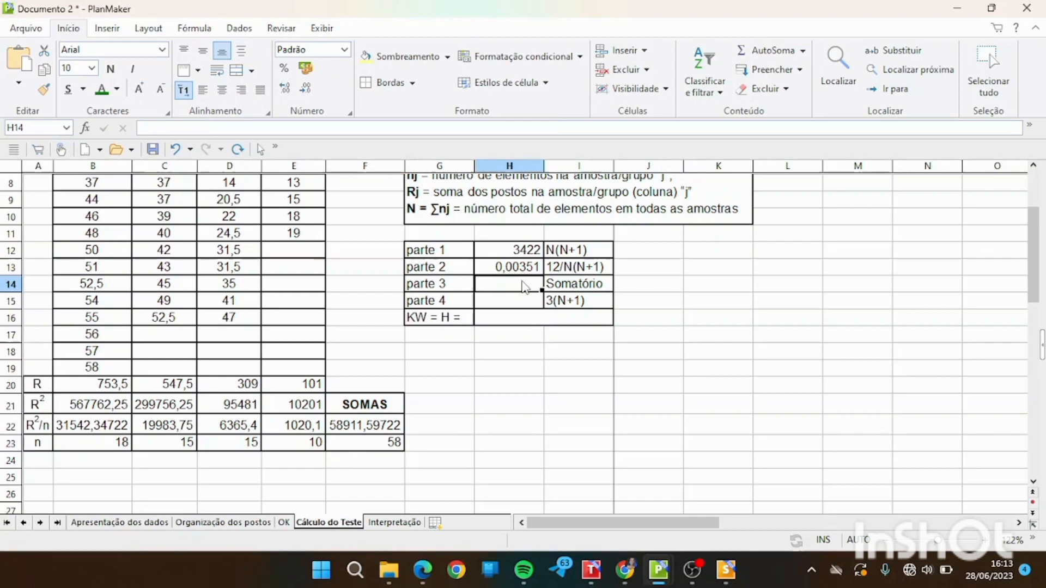
type("58")
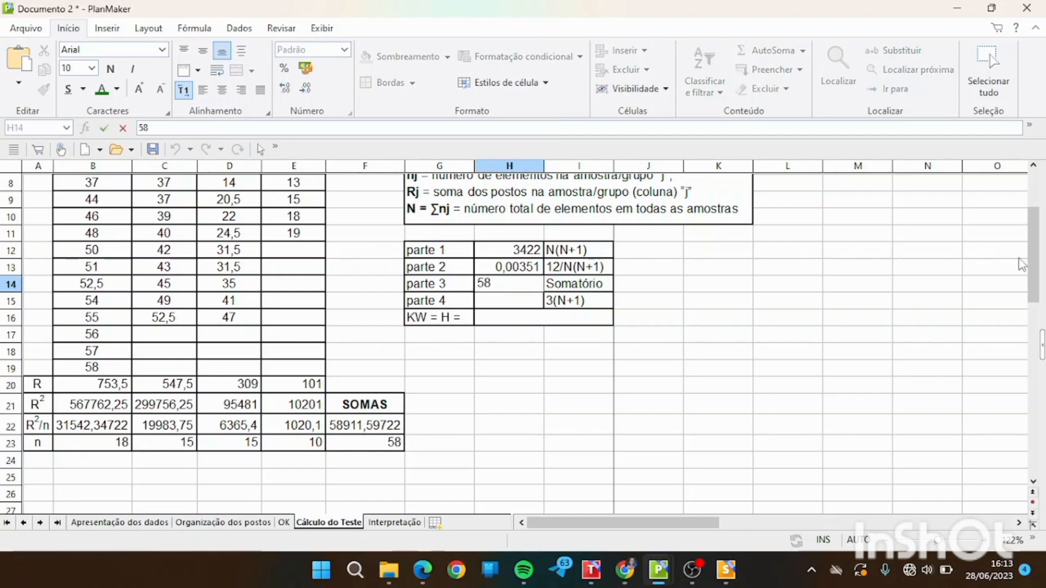
scroll(1040, 226, "up", 1)
type("89")
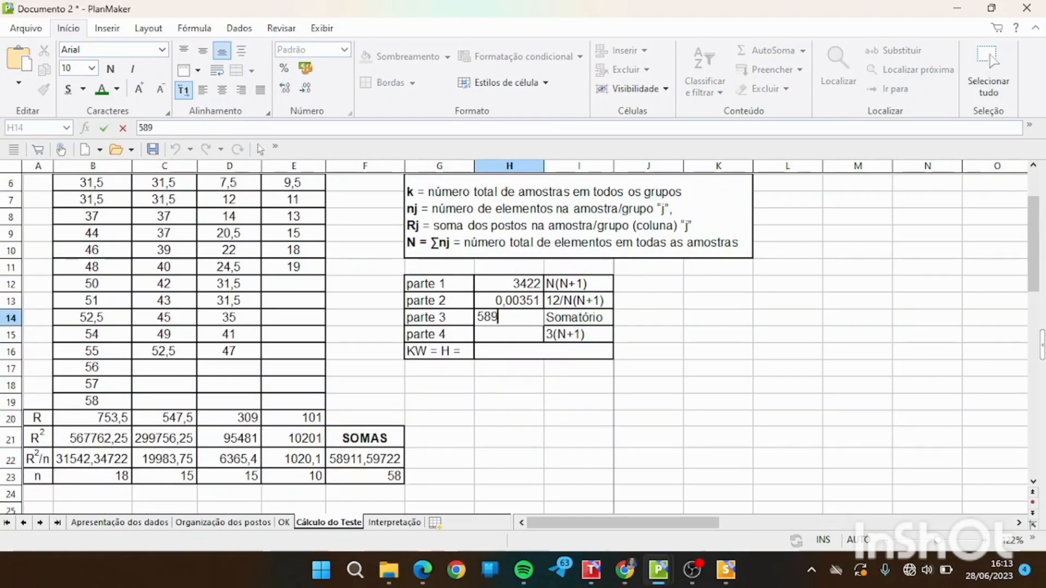
type("11,597")
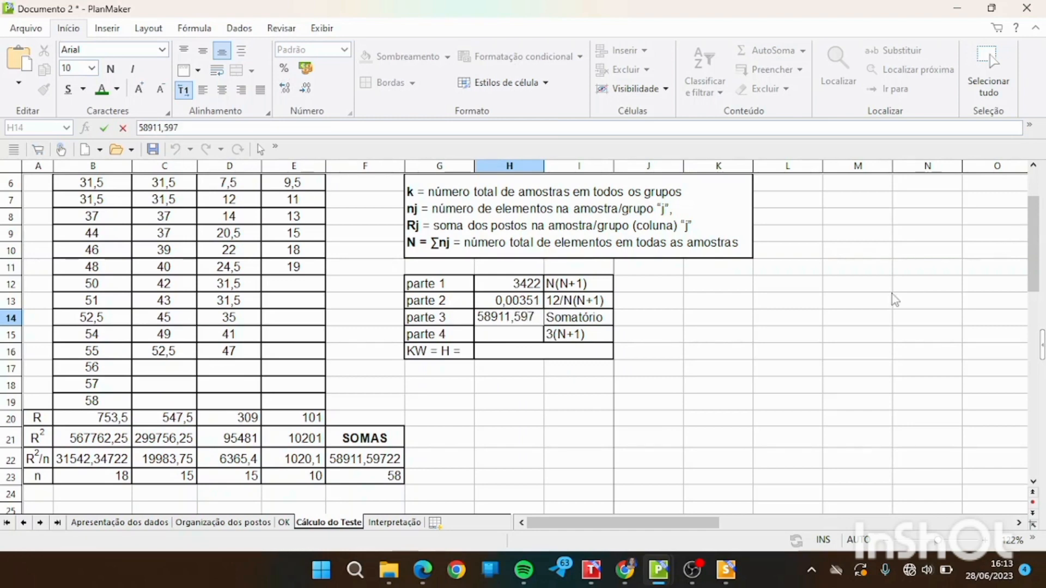
key("Return")
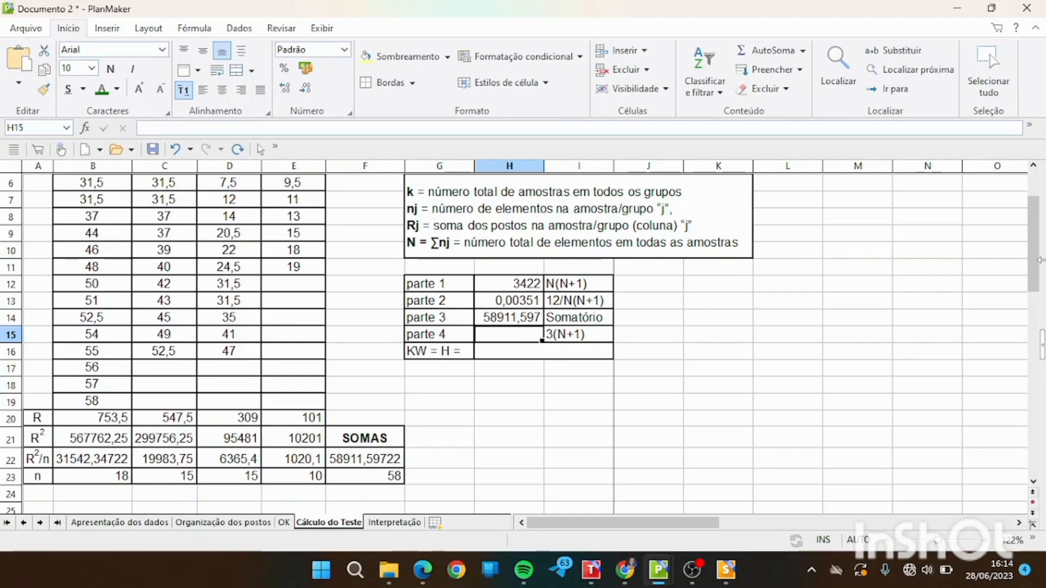
Calculate parte 4, 3(N+1), in H15 with =3*59.
scroll(1039, 260, "up", 2)
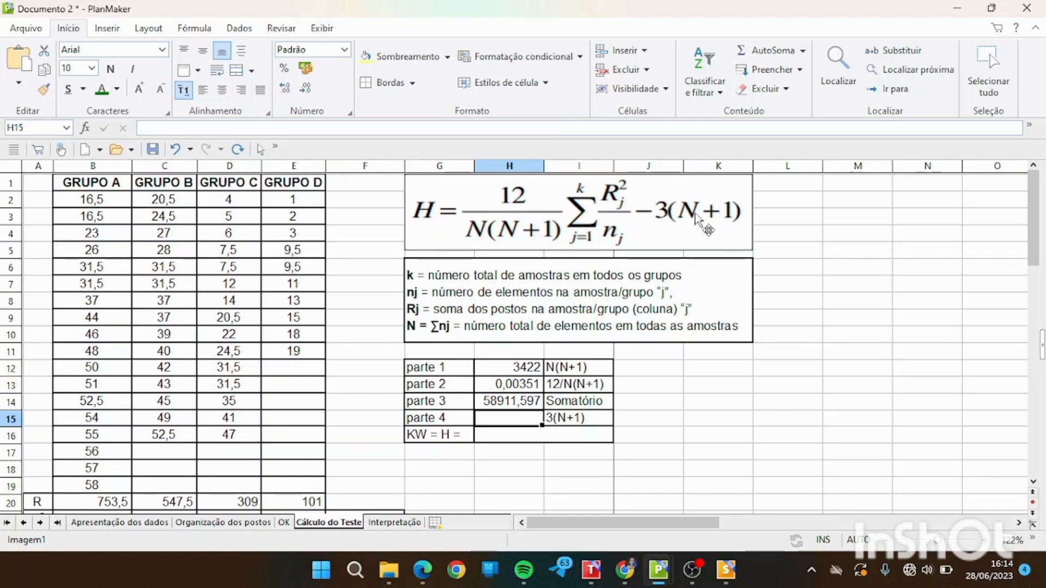
type("=")
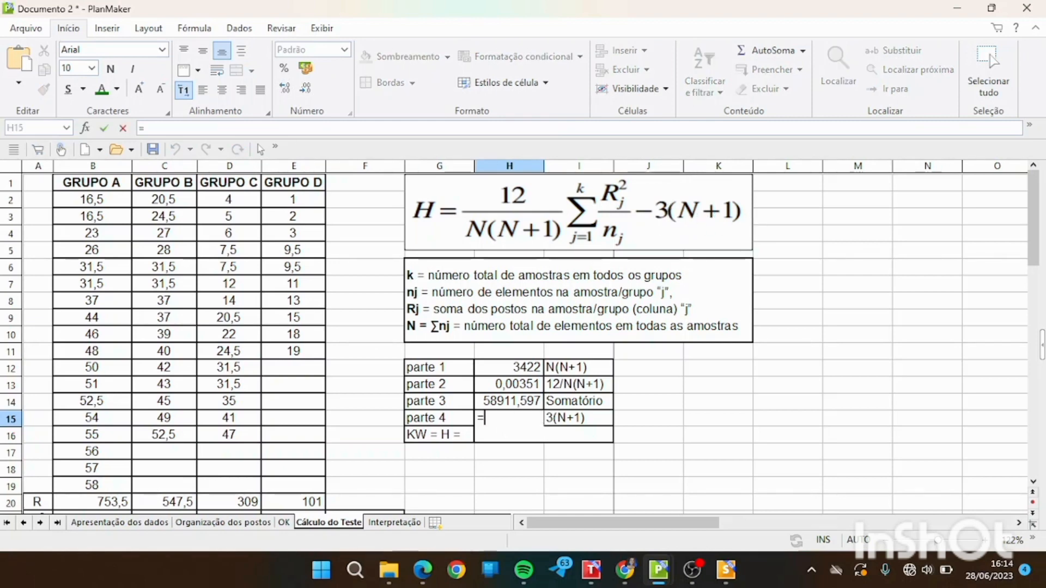
type("3")
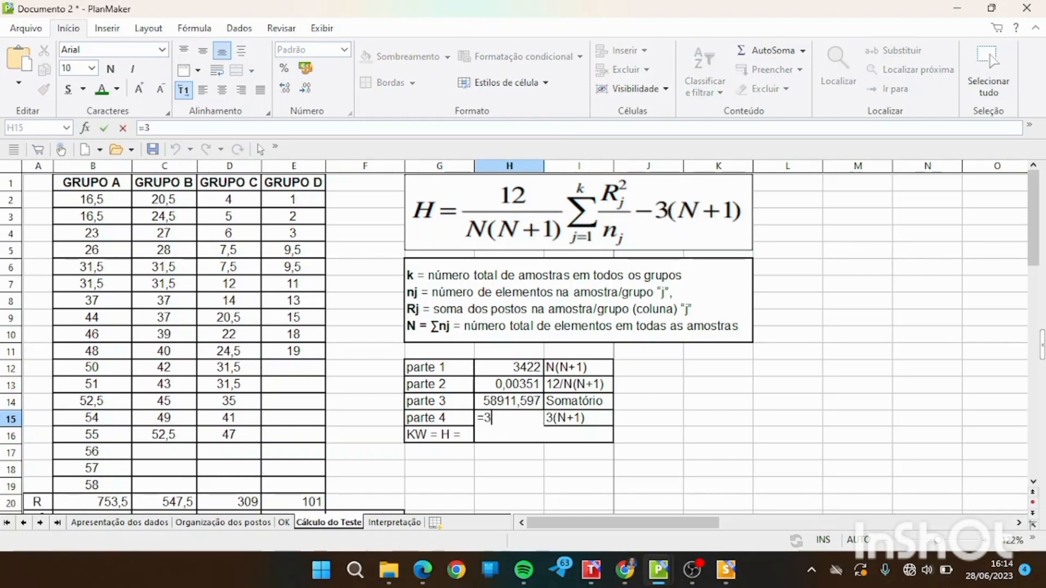
type("*59")
key("Return")
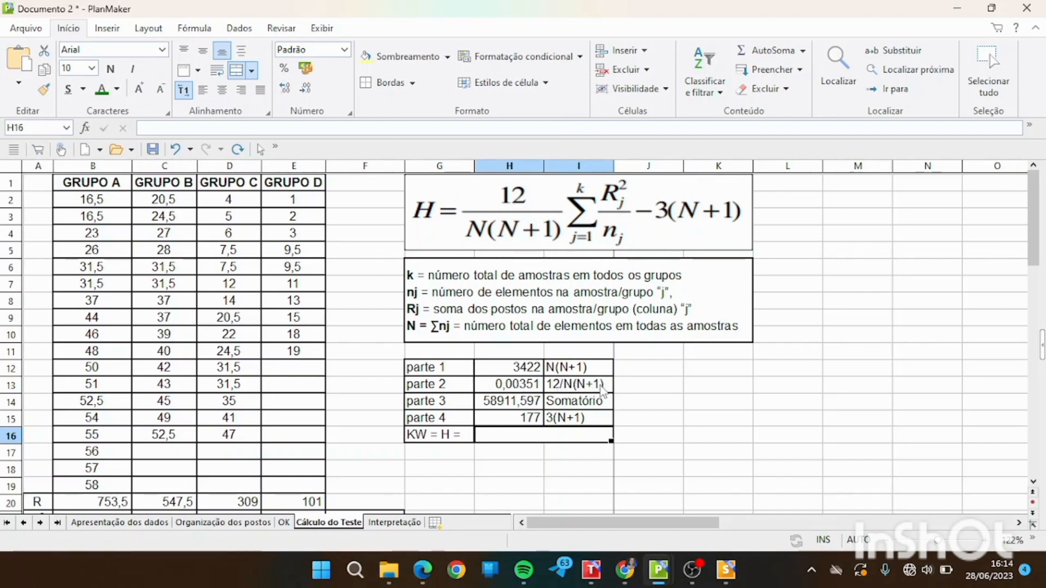
Calculate the Kruskal-Wallis H statistic in the KW = H row, cell H16, with =H13*H14-H15.
double_click(483, 436)
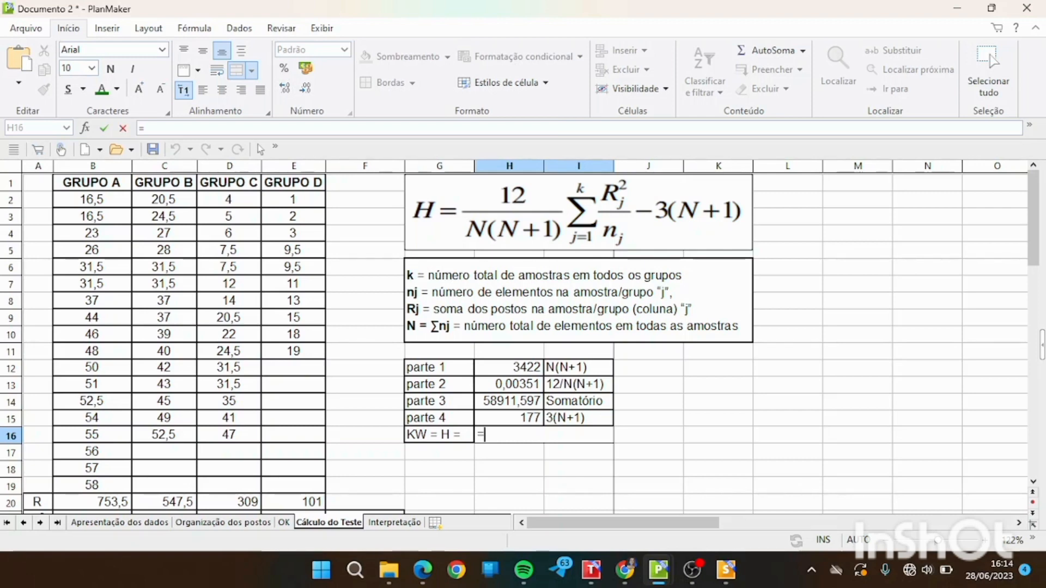
left_click(517, 387)
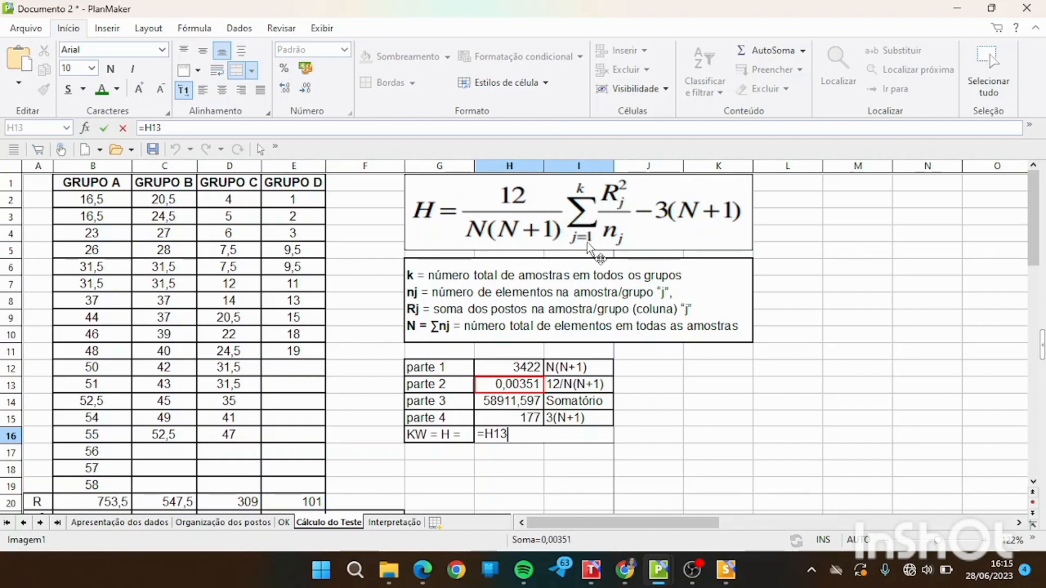
type("*")
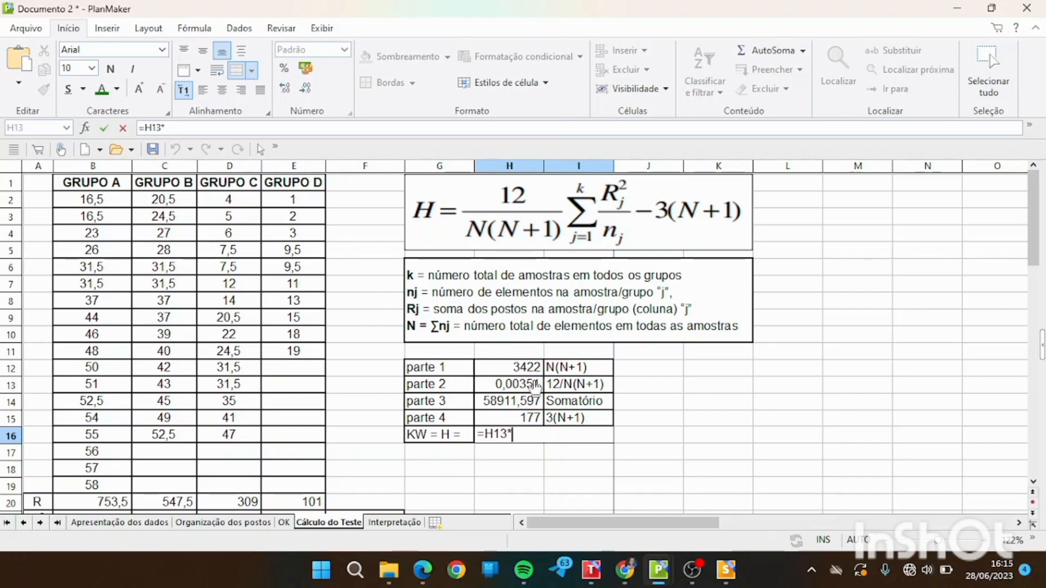
left_click(524, 404)
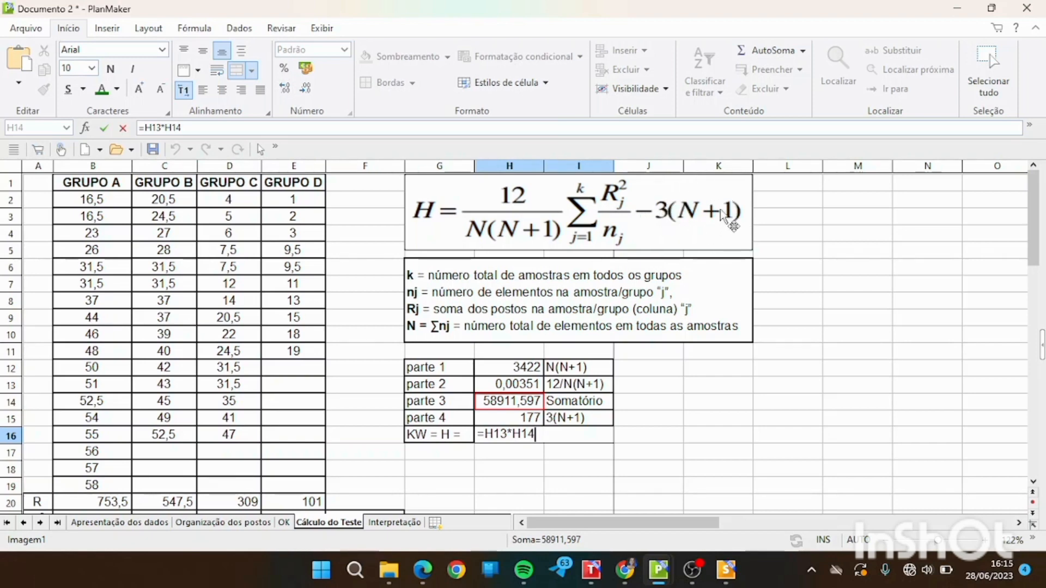
type("-")
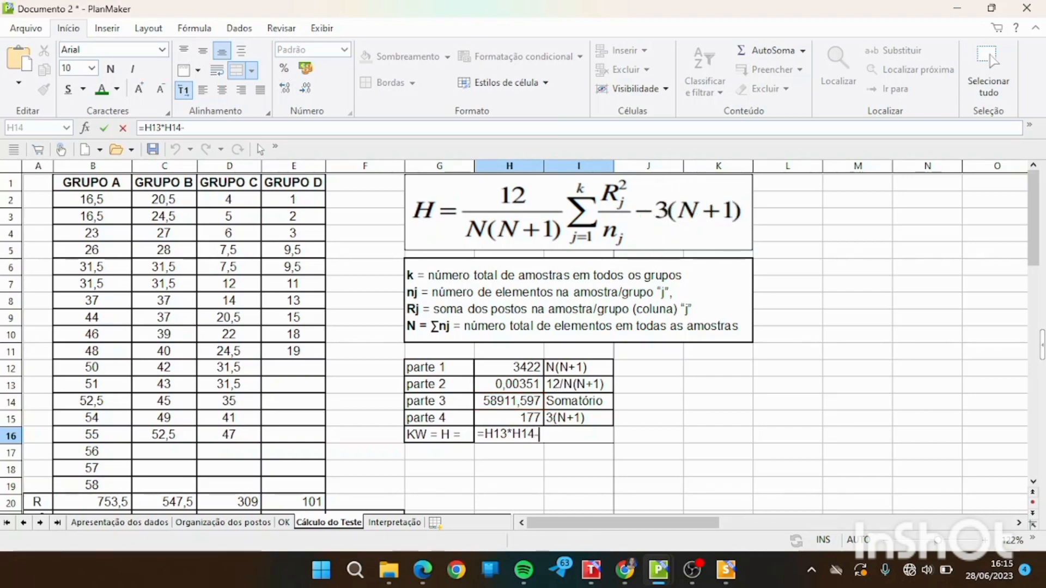
left_click(506, 421)
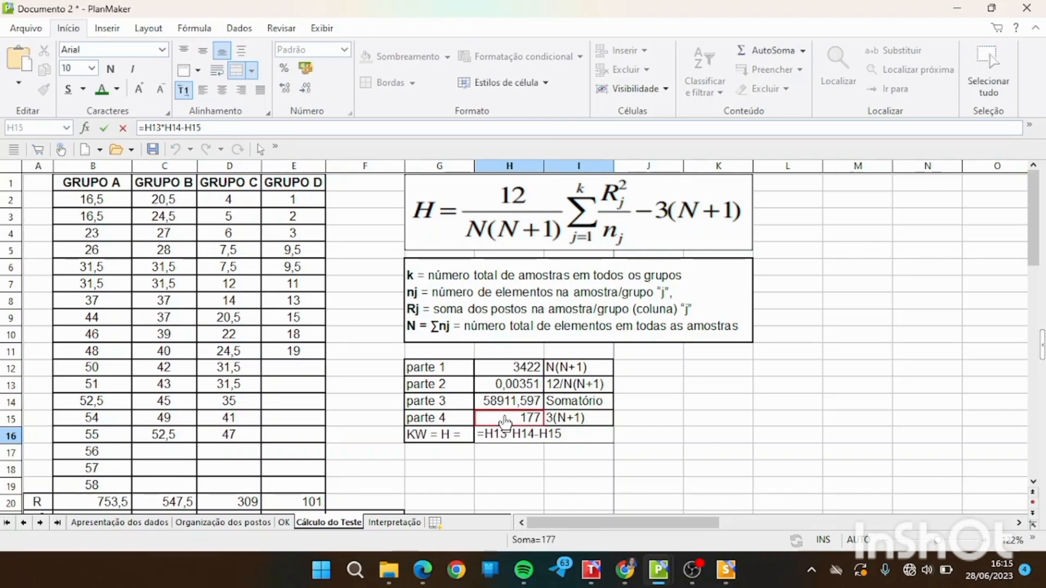
key("Return")
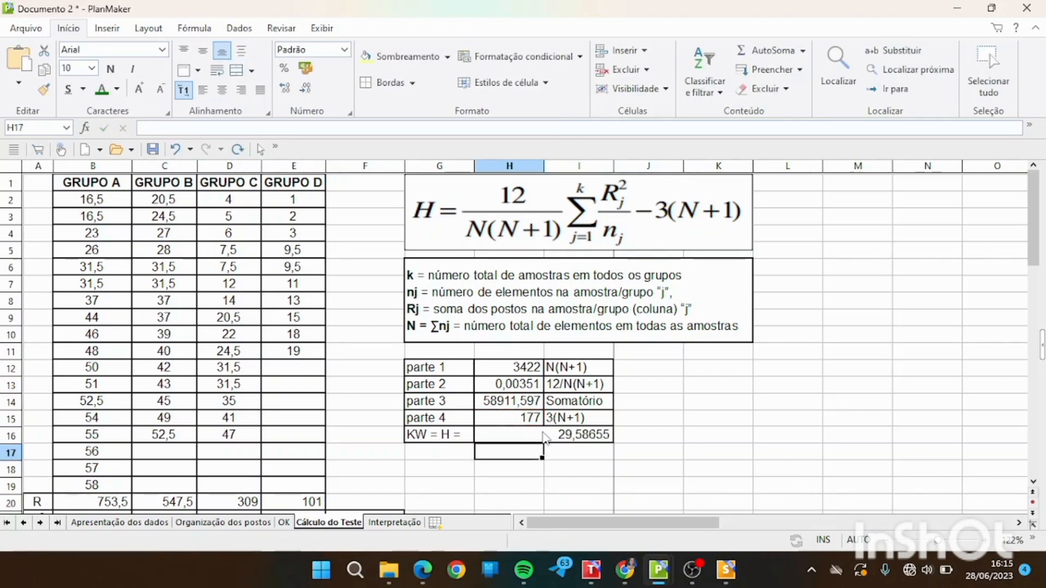
left_click(521, 437)
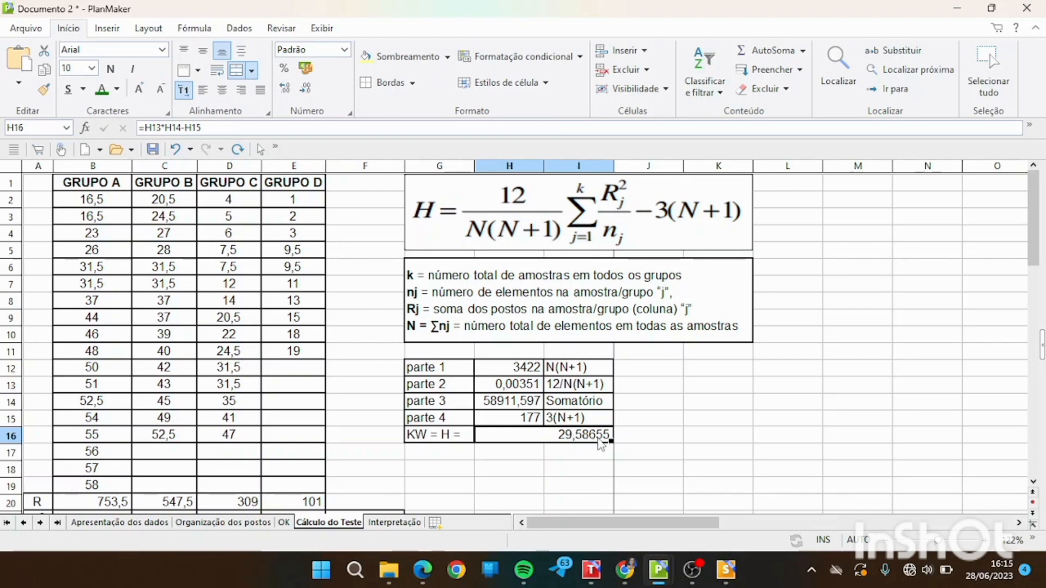
Open the Interpretação sheet and examine the H value, the degrees of freedom and the chi-square table.
left_click(391, 525)
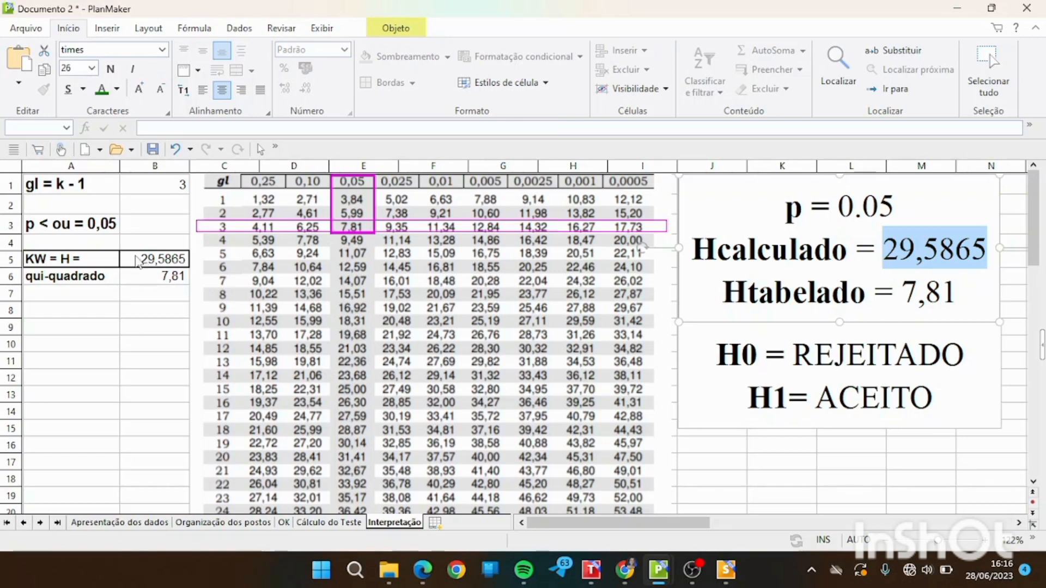
left_click(85, 263)
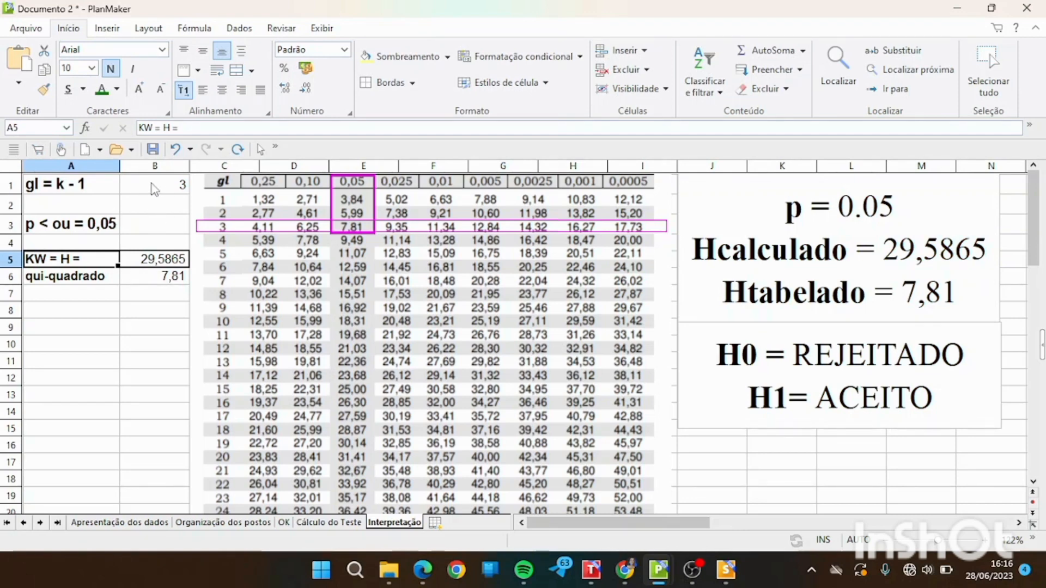
left_click(224, 189)
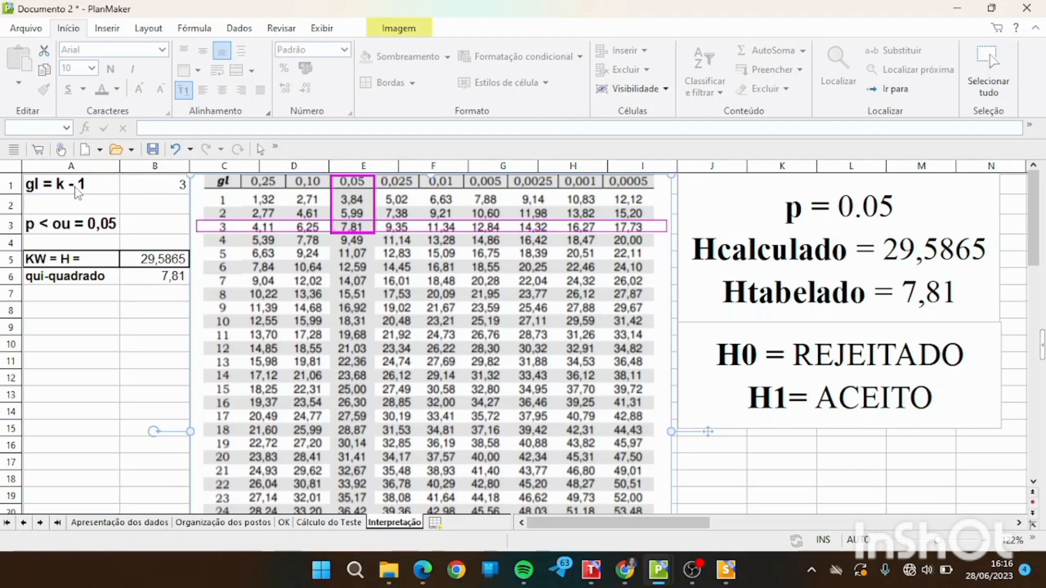
Shrink the highlight rectangle in the chi-square table's 0,05 column so it frames only the value 7,81 in row 3.
left_click(173, 191)
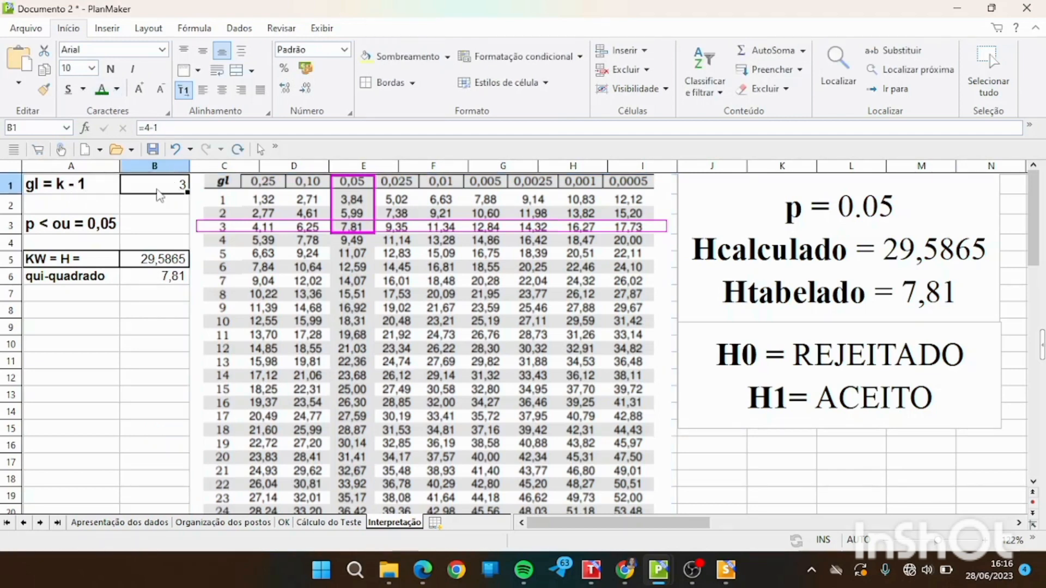
left_click(40, 227)
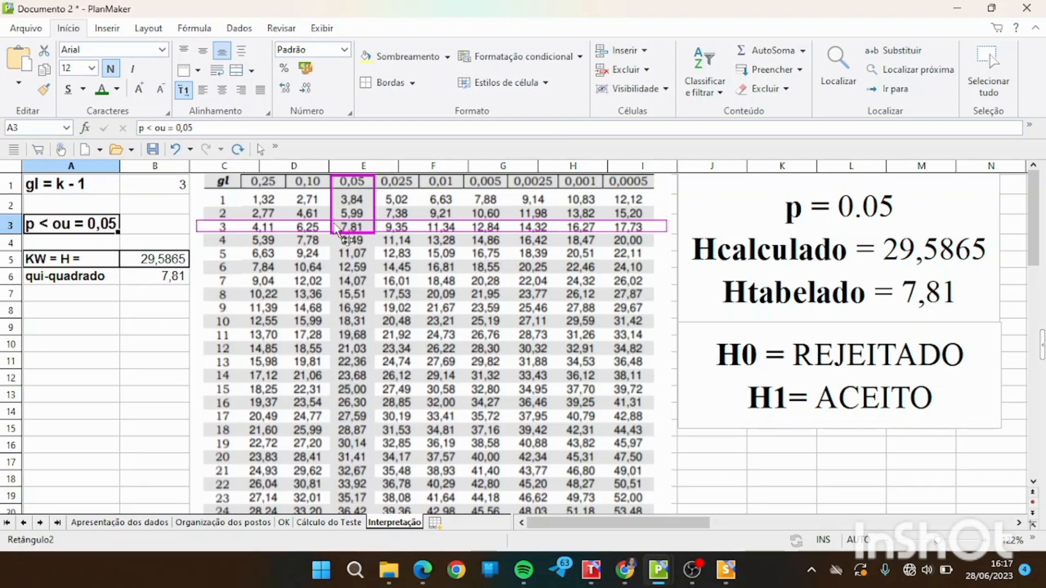
left_click(364, 184)
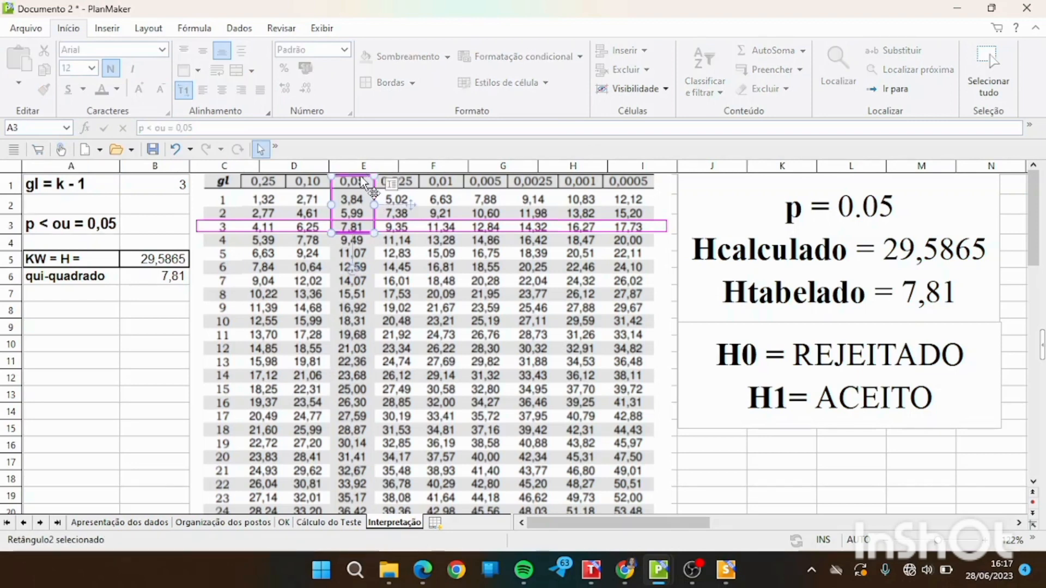
left_click_drag(374, 189, 374, 221)
left_click(322, 308)
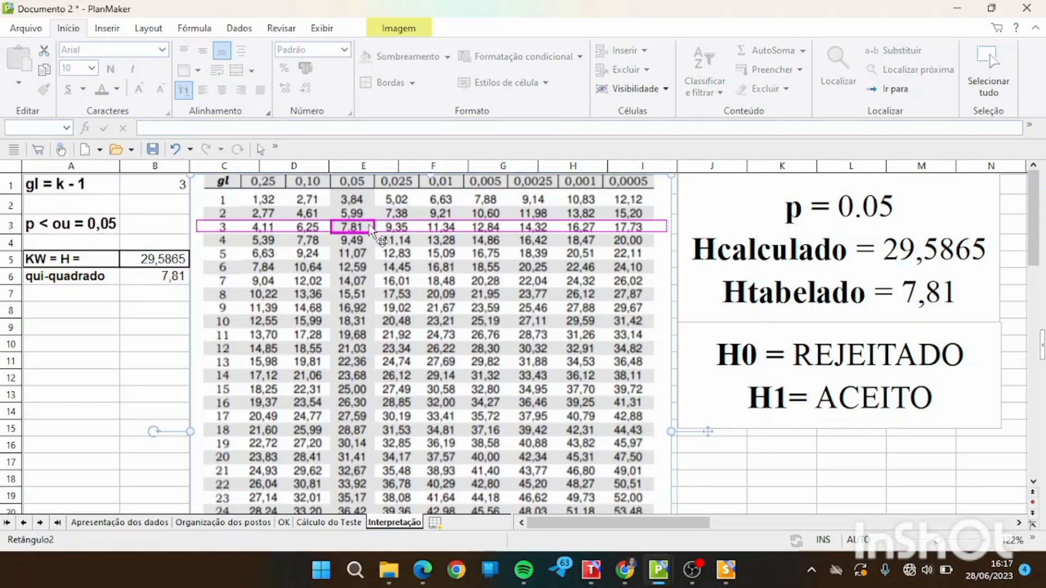
Compare the Hcalculado and Htabelado values in the text box beside the chi-square table.
left_click(822, 289)
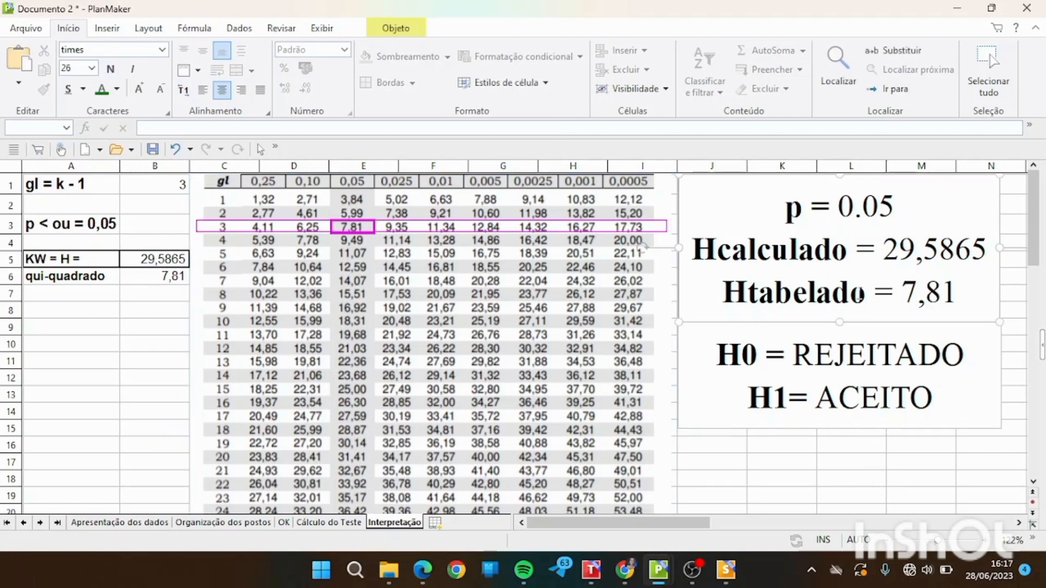
left_click(865, 292)
left_click_drag(724, 294, 956, 291)
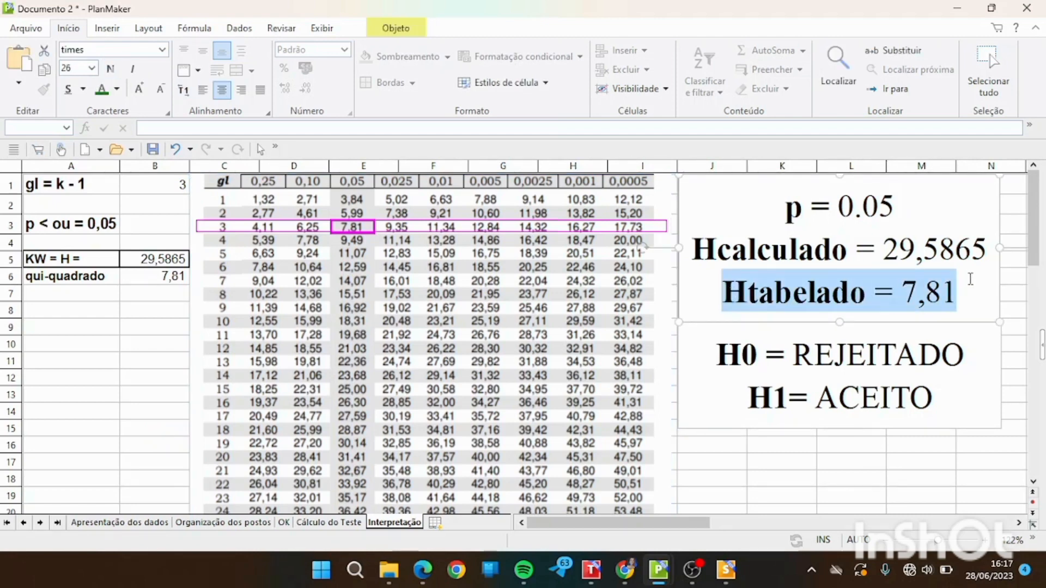
left_click(858, 248)
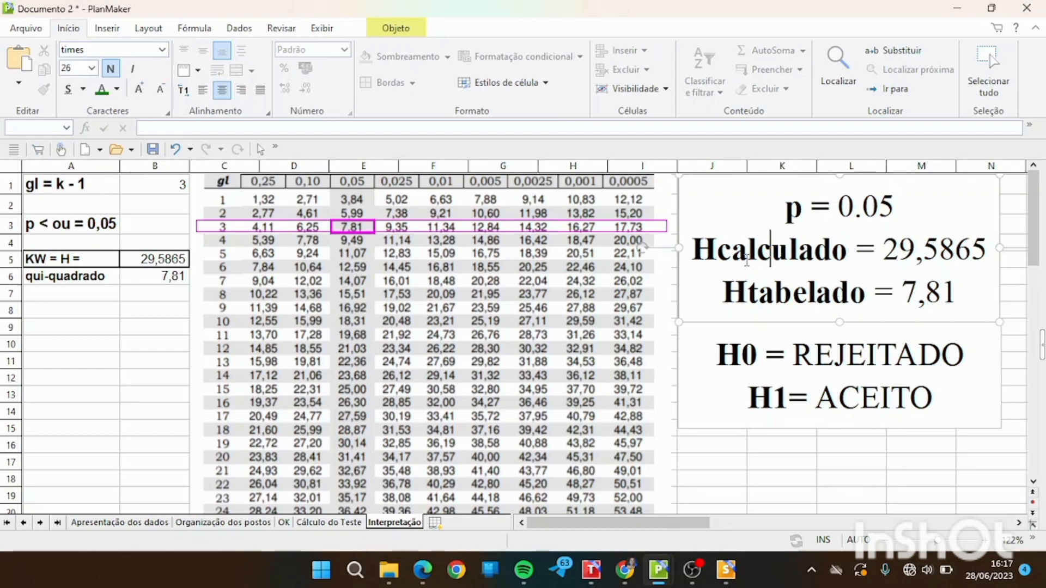
left_click(815, 301)
Change the label H1 to HA in the hypothesis conclusion text box.
left_click(788, 406)
key("BackSpace")
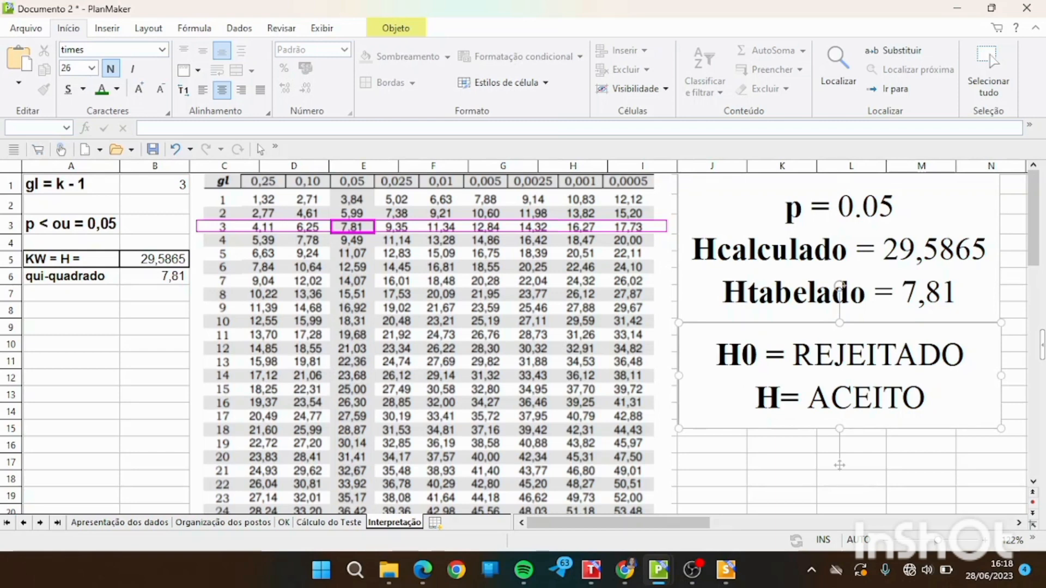
type("A")
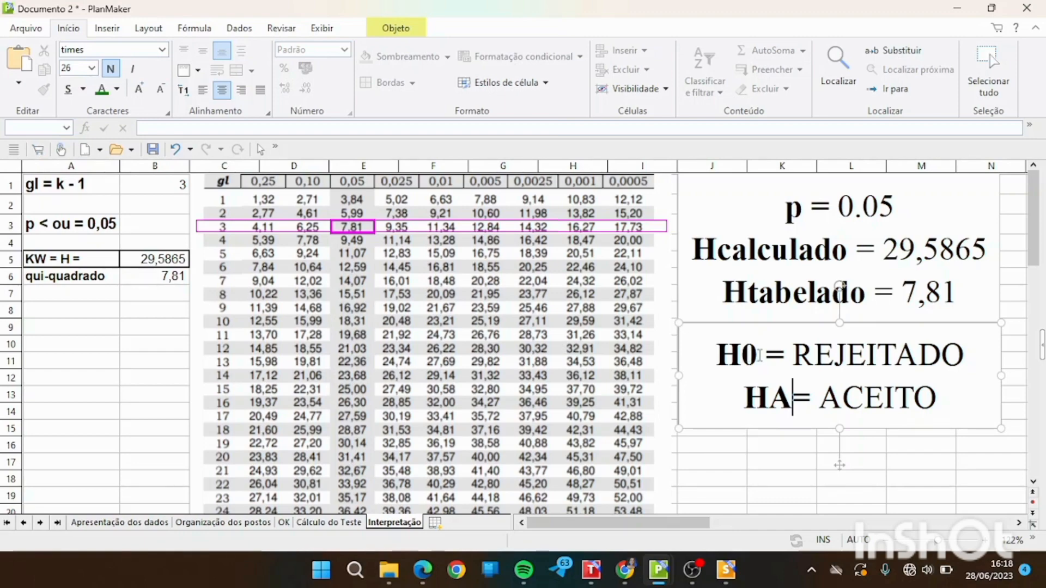
Open the Apresentação dos dados sheet and examine the values of groups A, B, C and D against the hypotheses.
left_click(149, 521)
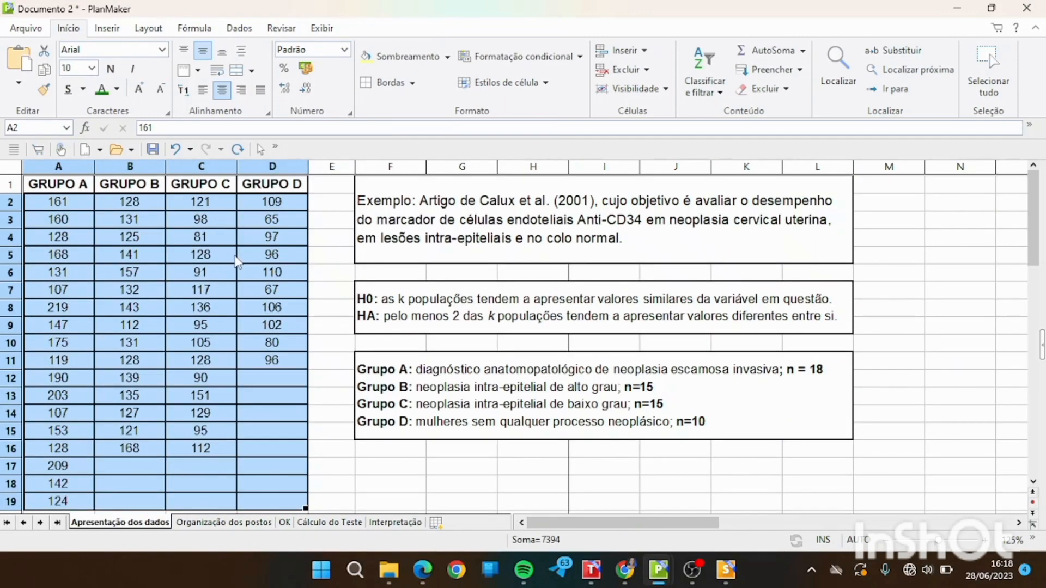
left_click(235, 257)
left_click_drag(66, 207, 66, 503)
left_click(291, 208)
left_click_drag(289, 204, 300, 402)
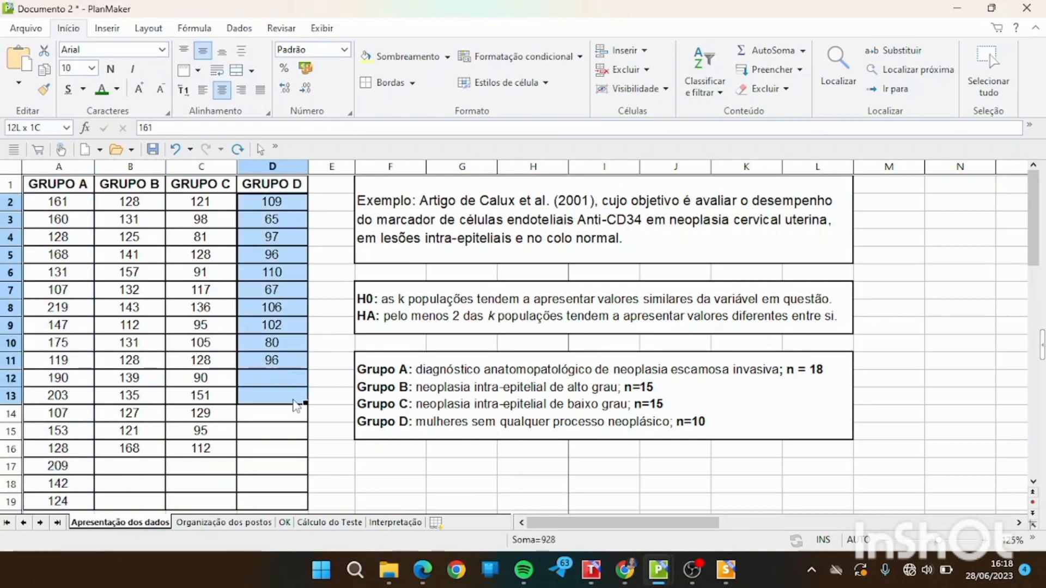
left_click_drag(214, 206, 197, 457)
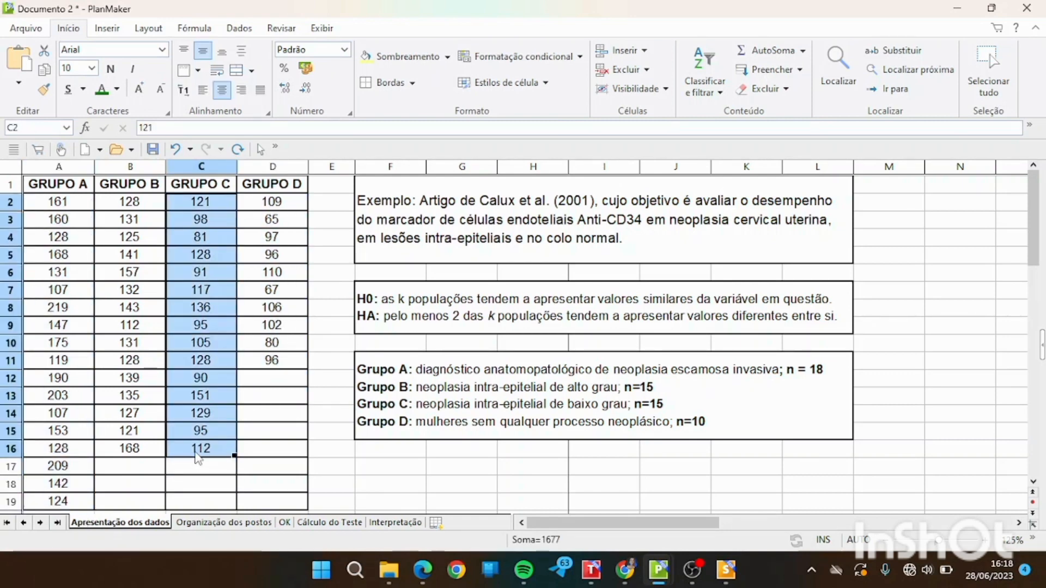
left_click_drag(140, 200, 139, 451)
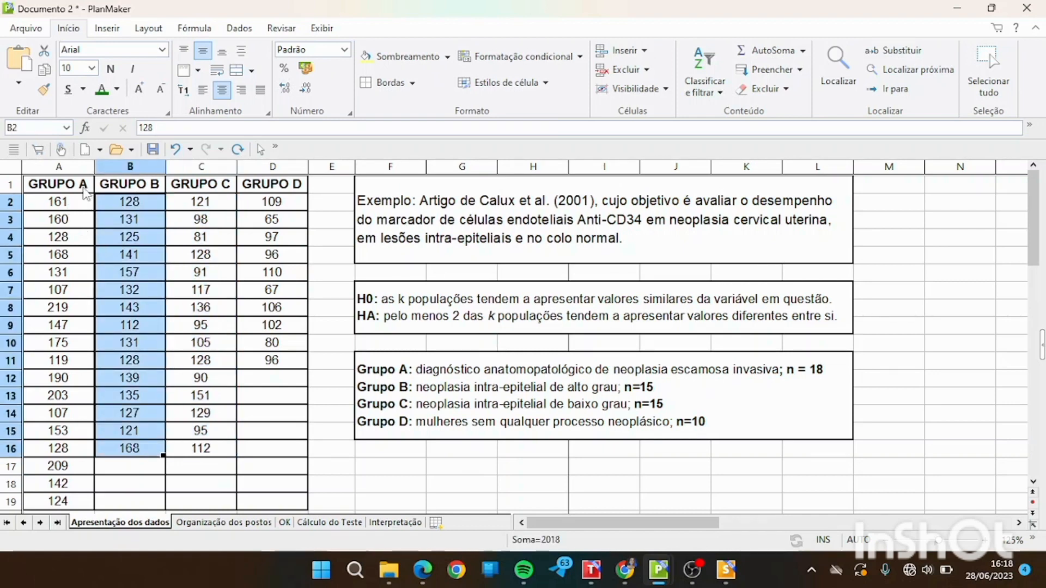
left_click_drag(83, 188, 271, 501)
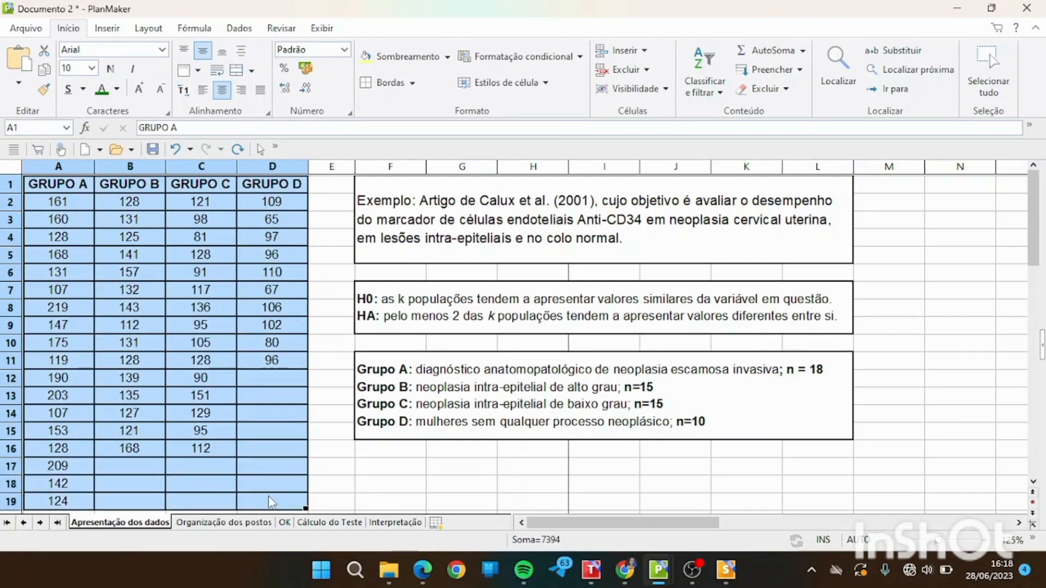
left_click(271, 400)
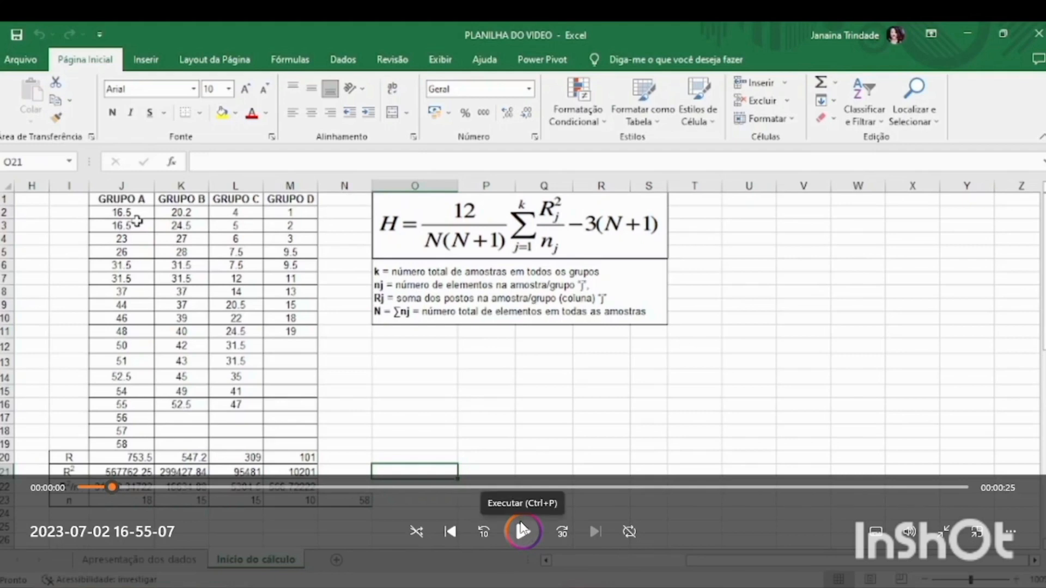
Switch to BioEstat and run the Kruskal-Wallis analysis of variance on all four data columns.
left_click(522, 529)
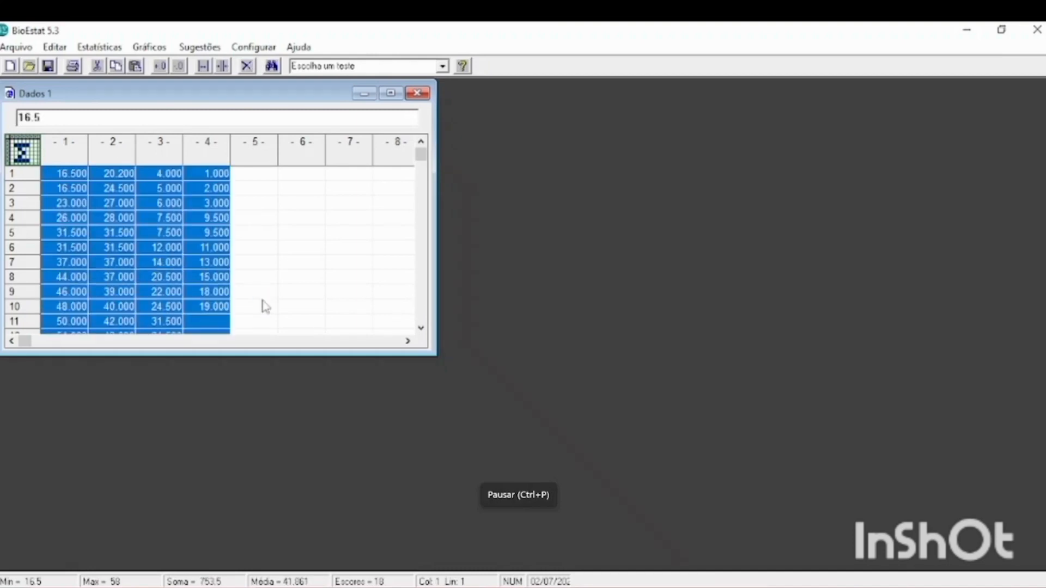
left_click(98, 48)
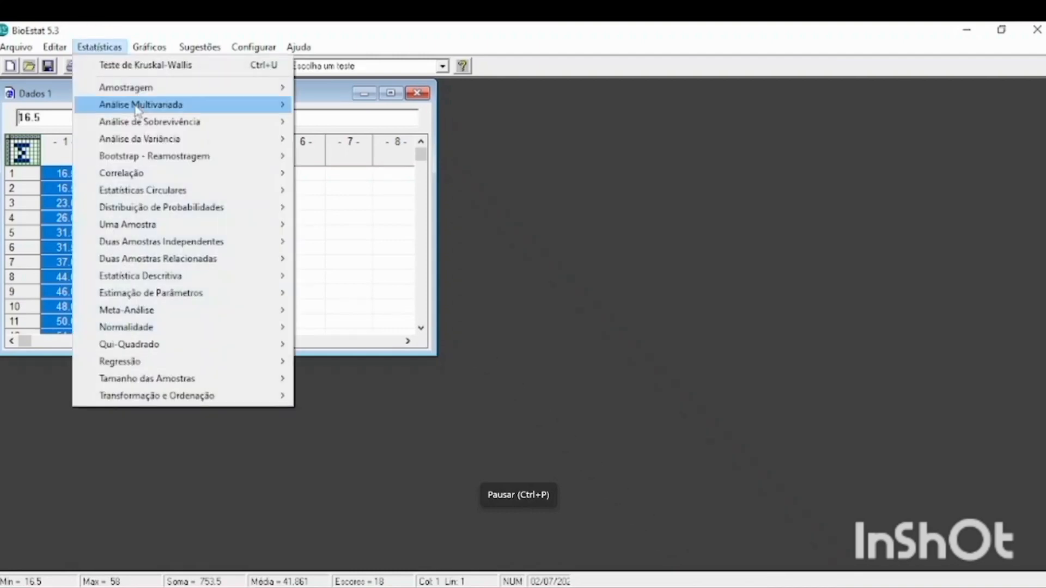
mouse_move(218, 149)
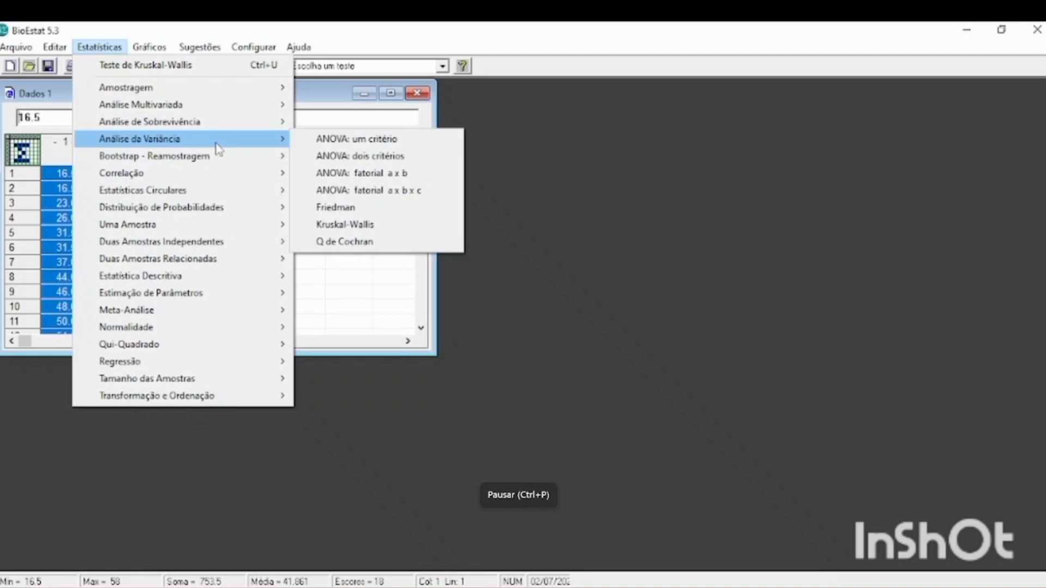
left_click(357, 228)
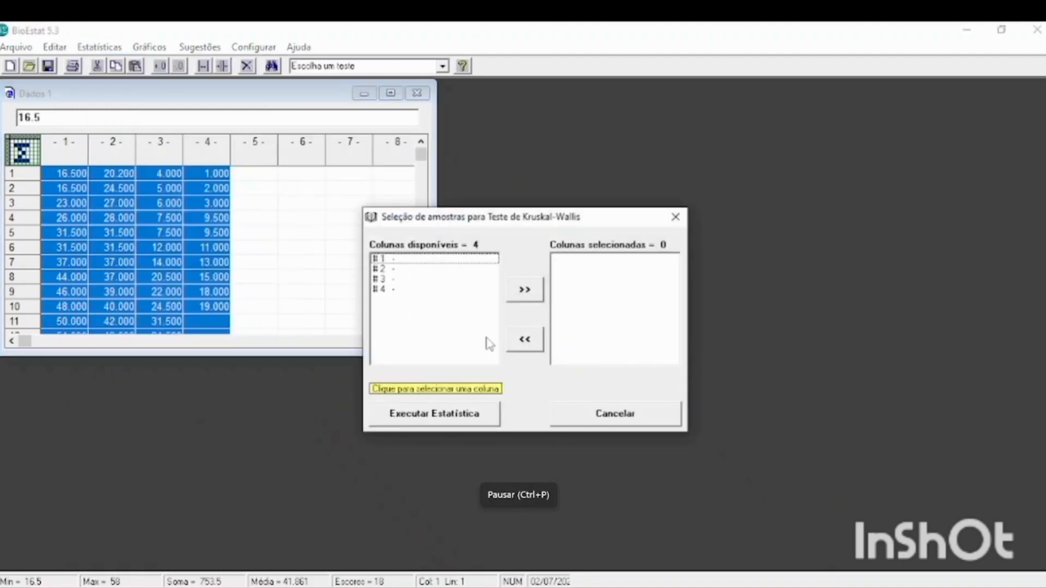
left_click(527, 293)
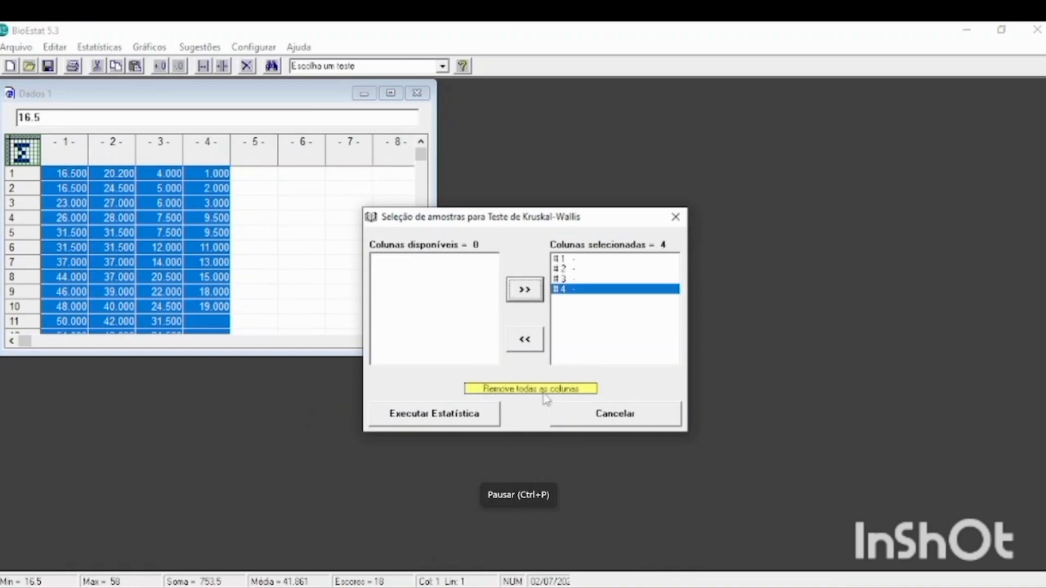
left_click(462, 424)
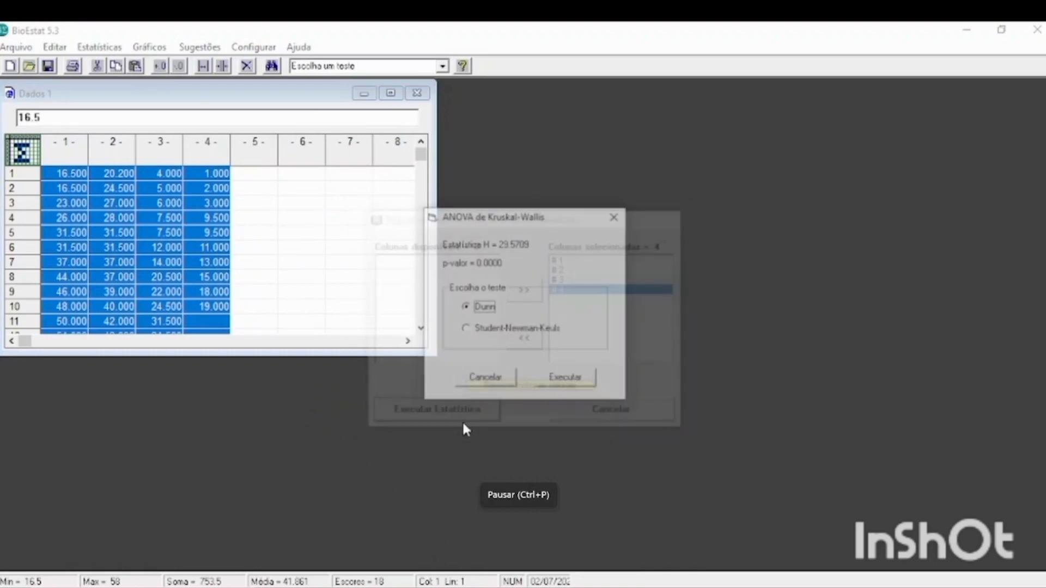
Execute the Dunn comparison for the Kruskal-Wallis test and review the results table.
left_click(524, 530)
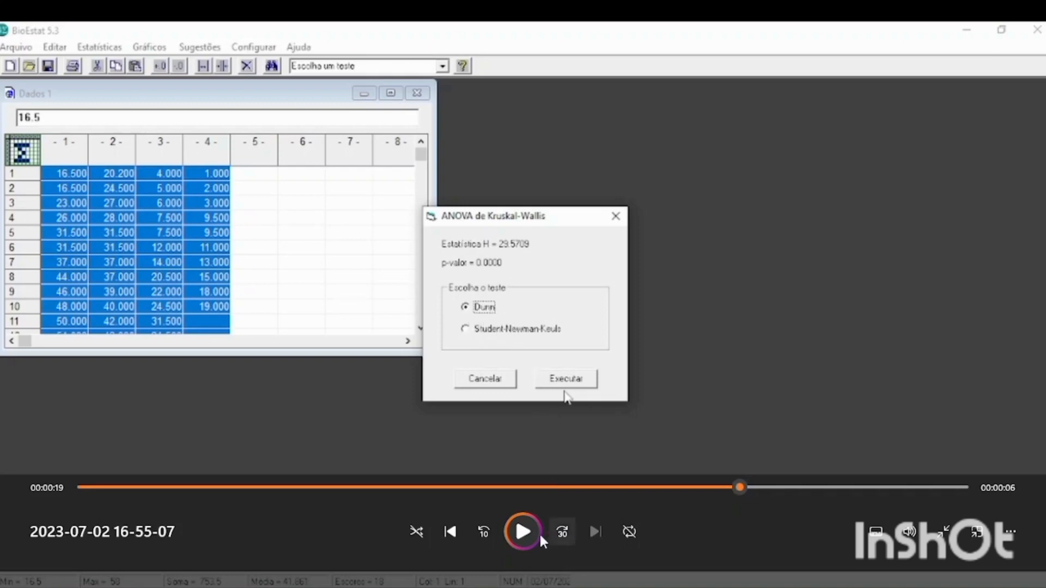
left_click(522, 532)
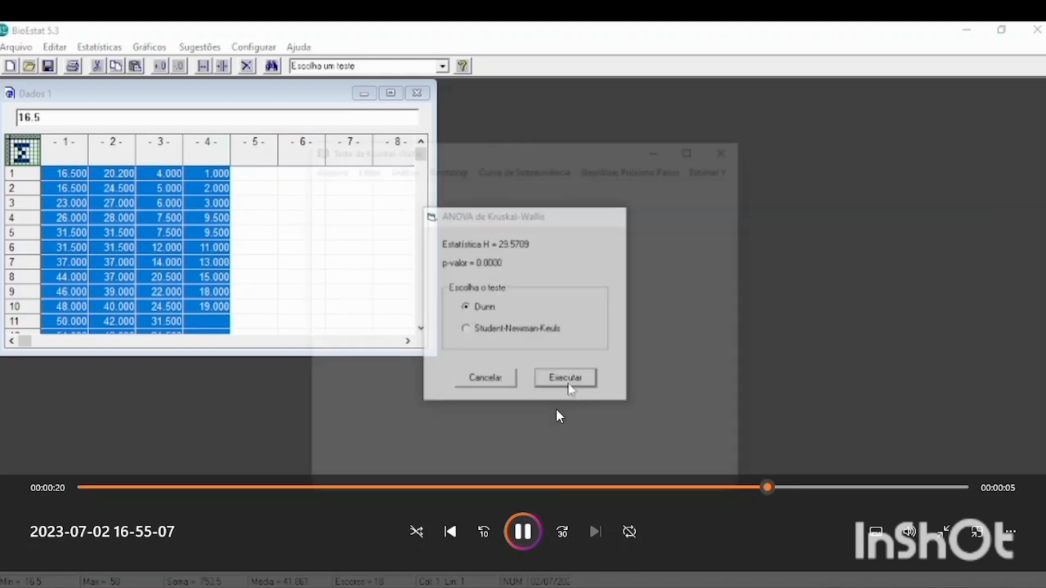
left_click(531, 532)
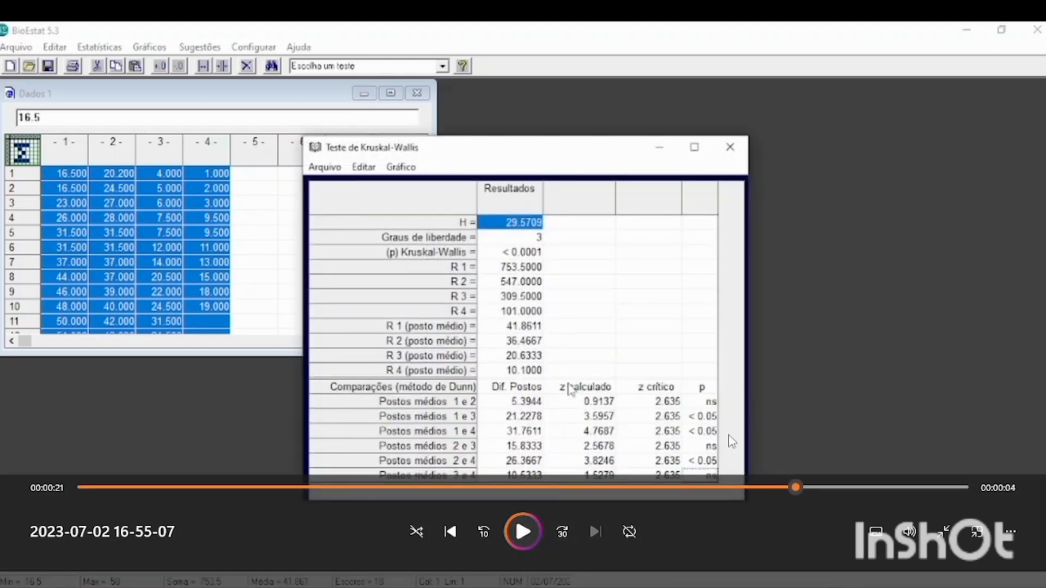
left_click(524, 532)
left_click(526, 534)
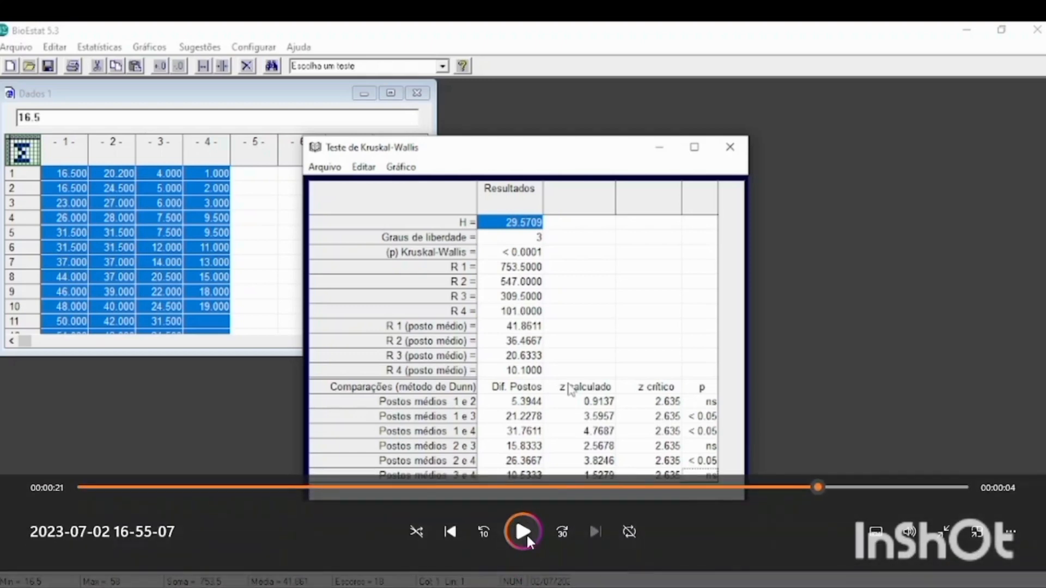